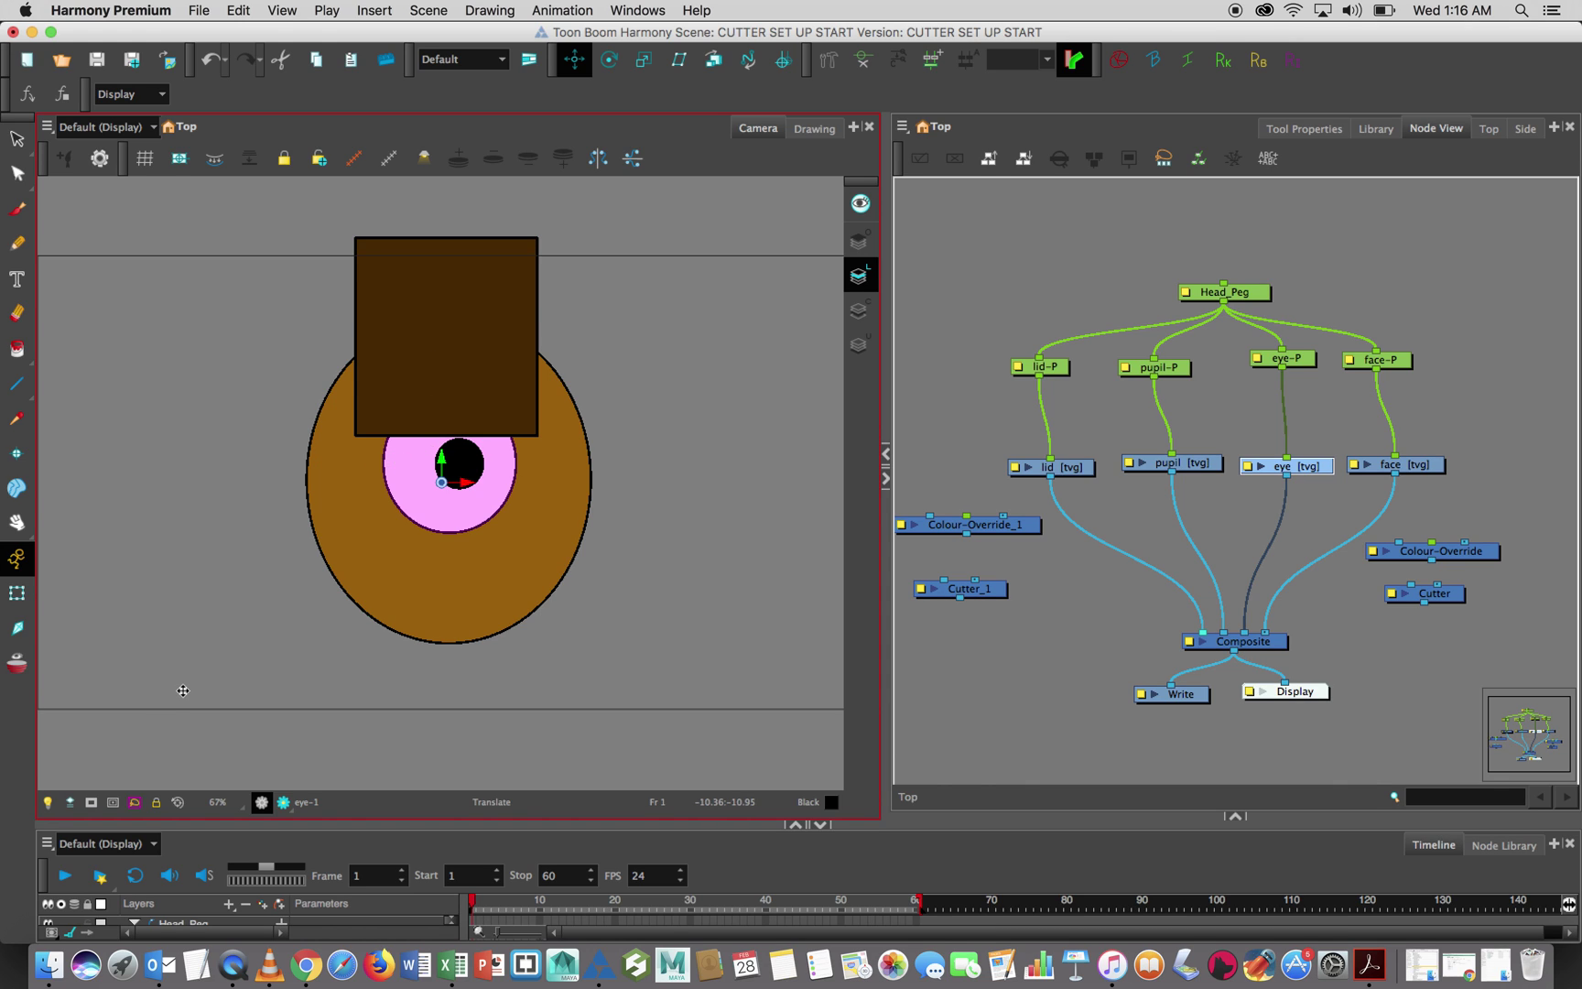
pyautogui.click(1067, 506)
pyautogui.click(1258, 499)
pyautogui.click(636, 487)
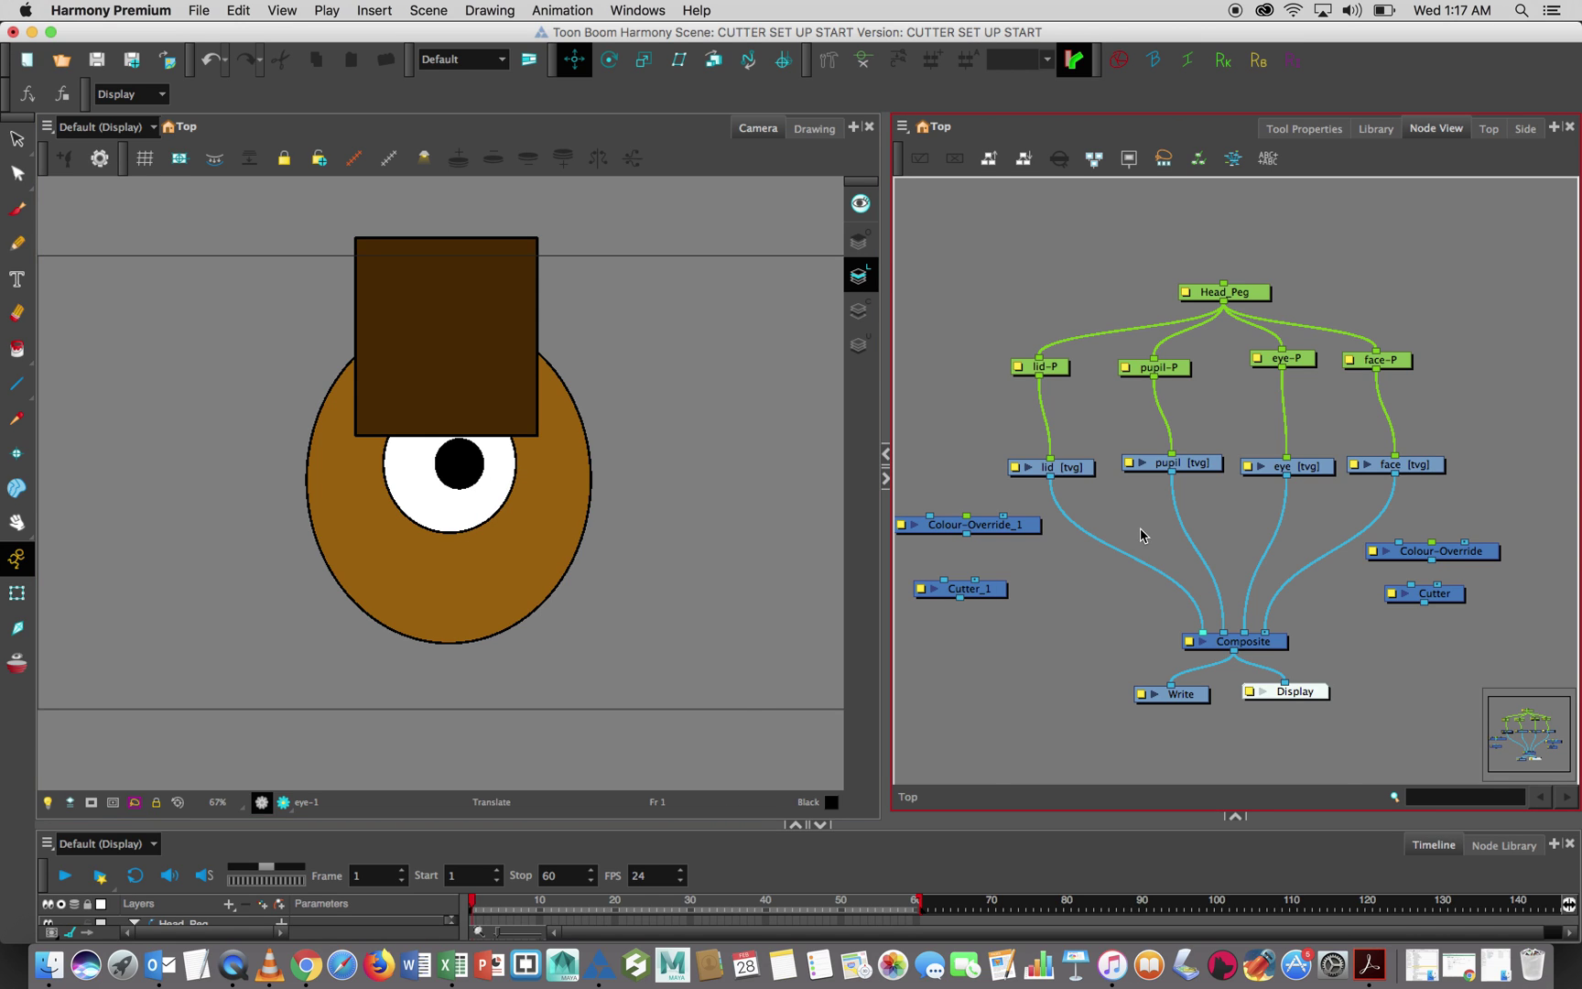
# - Place the Cutter node beneath the pupil drawing node and disconnect the pupil drawing from the Composite
pyautogui.click(1191, 469)
pyautogui.moveTo(1192, 469); pyautogui.dragTo(1179, 455)
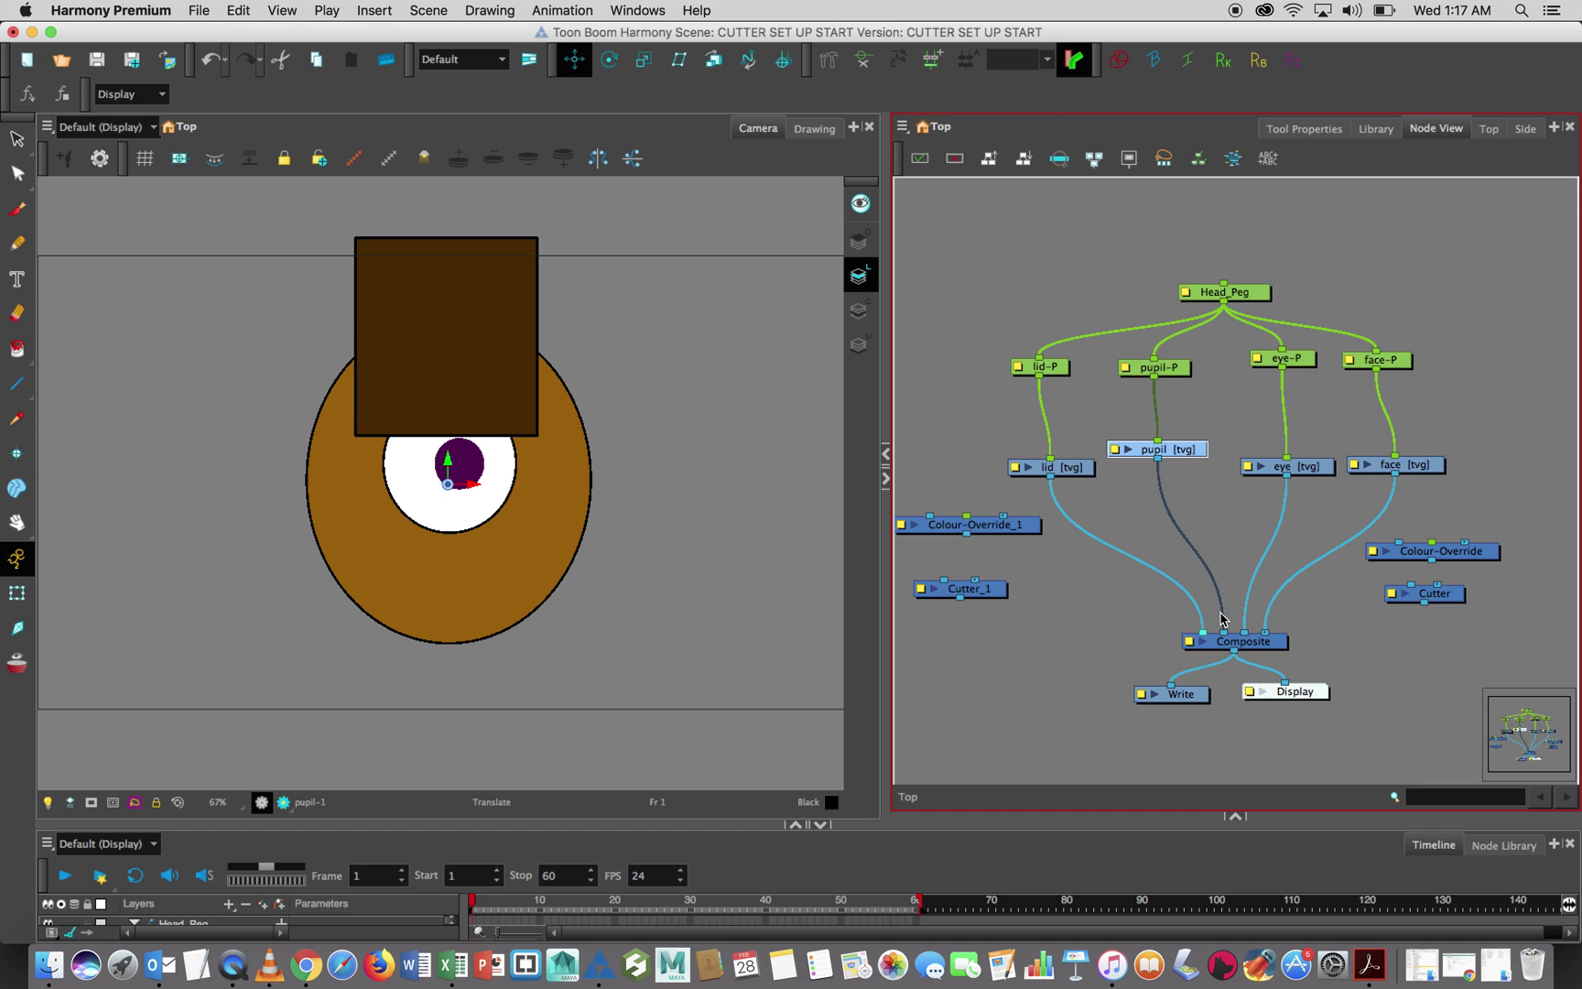
pyautogui.click(1447, 597)
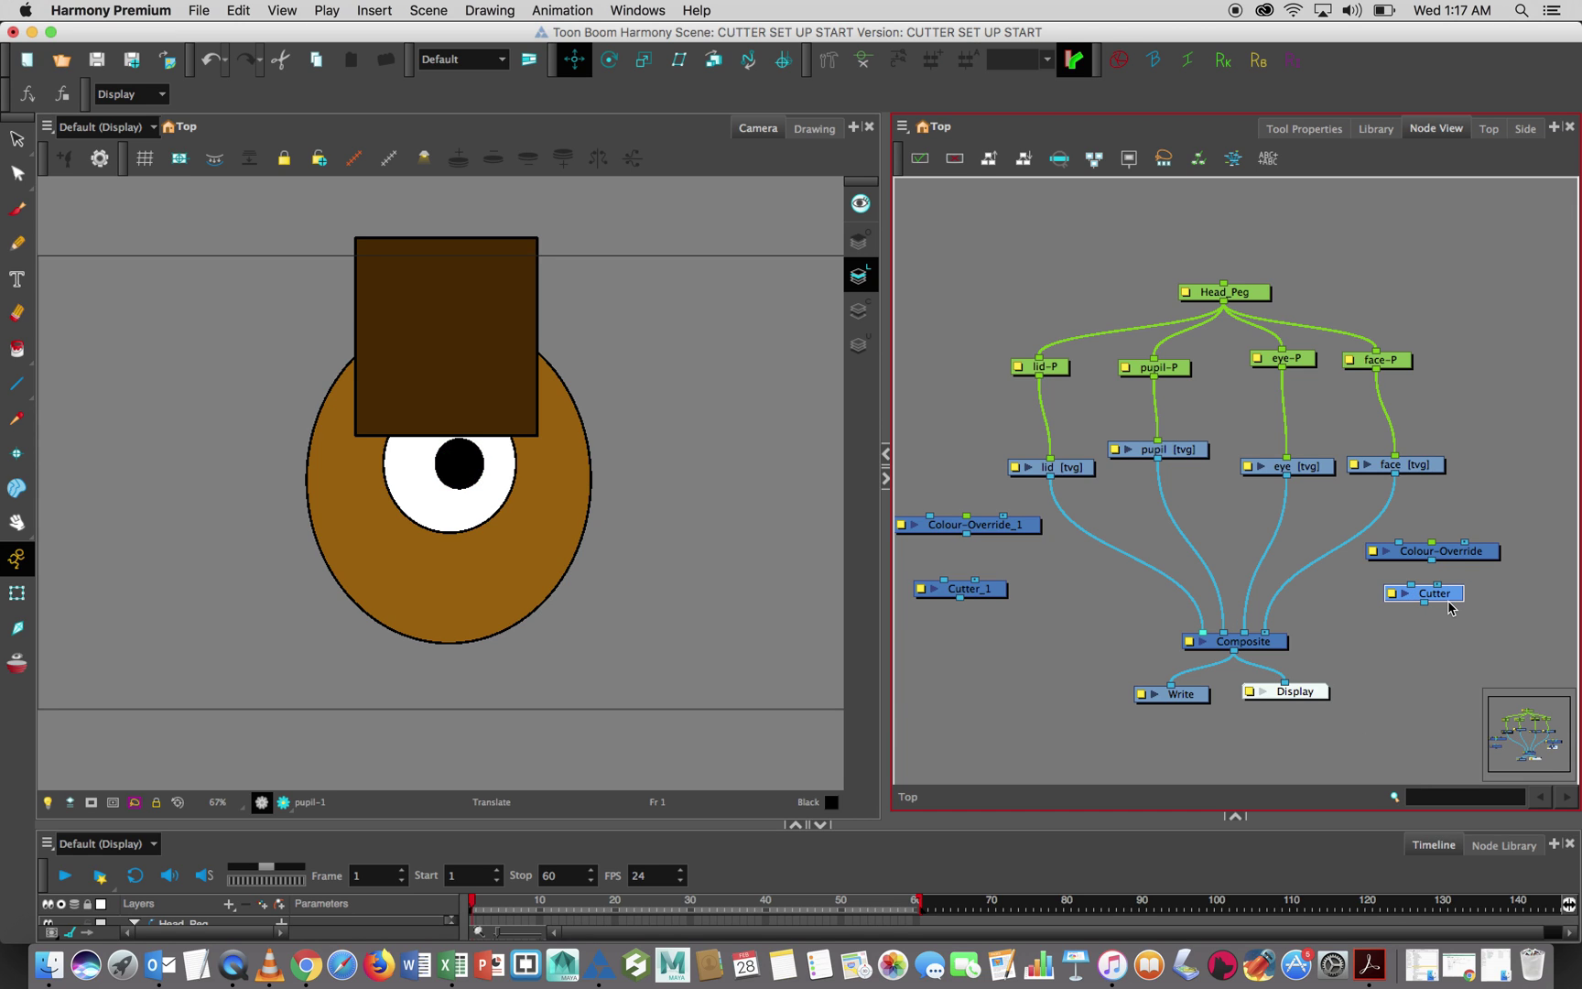
pyautogui.moveTo(1449, 606); pyautogui.dragTo(1258, 552)
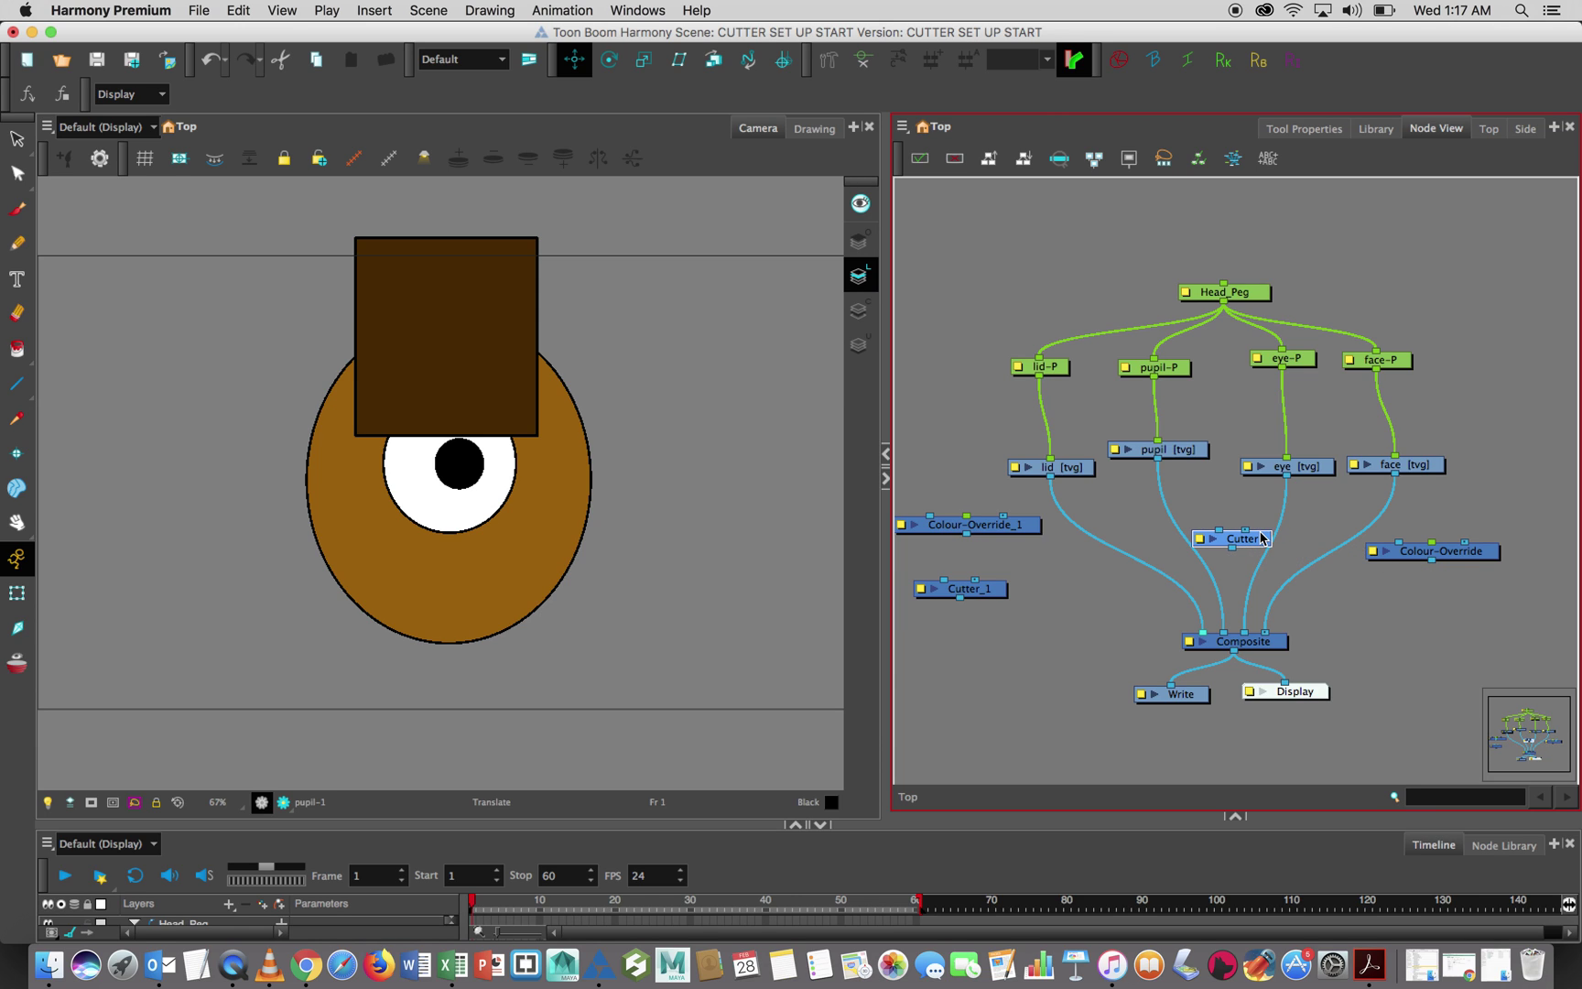
pyautogui.moveTo(1242, 546); pyautogui.dragTo(1209, 545)
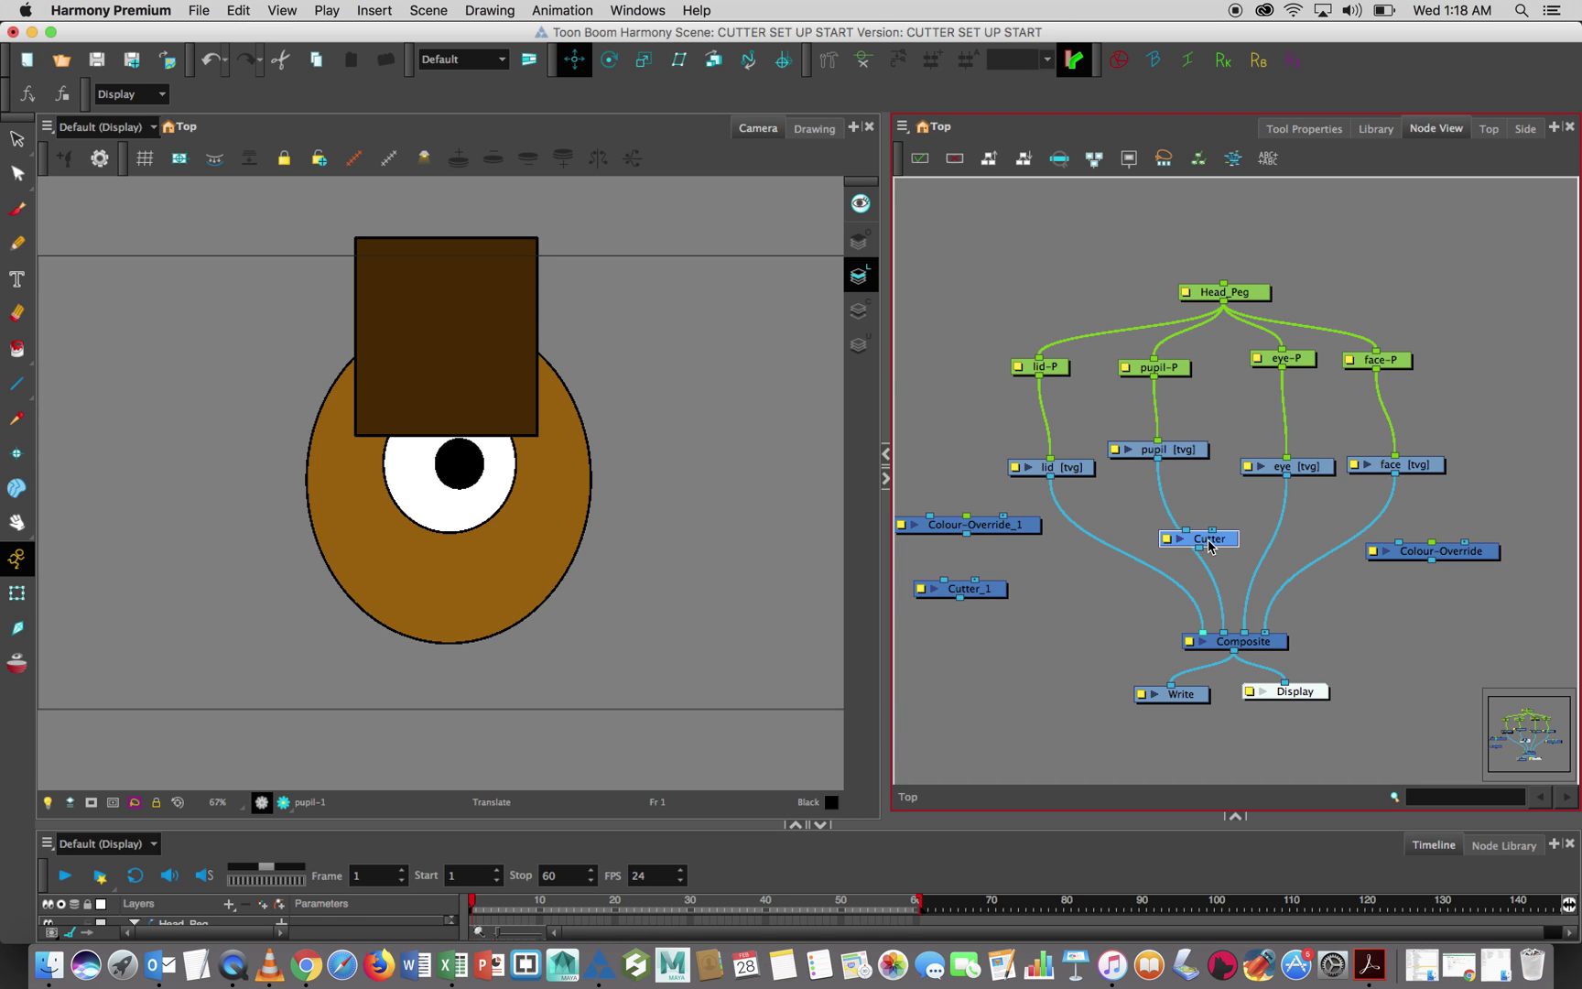
pyautogui.moveTo(1224, 632); pyautogui.dragTo(1221, 497)
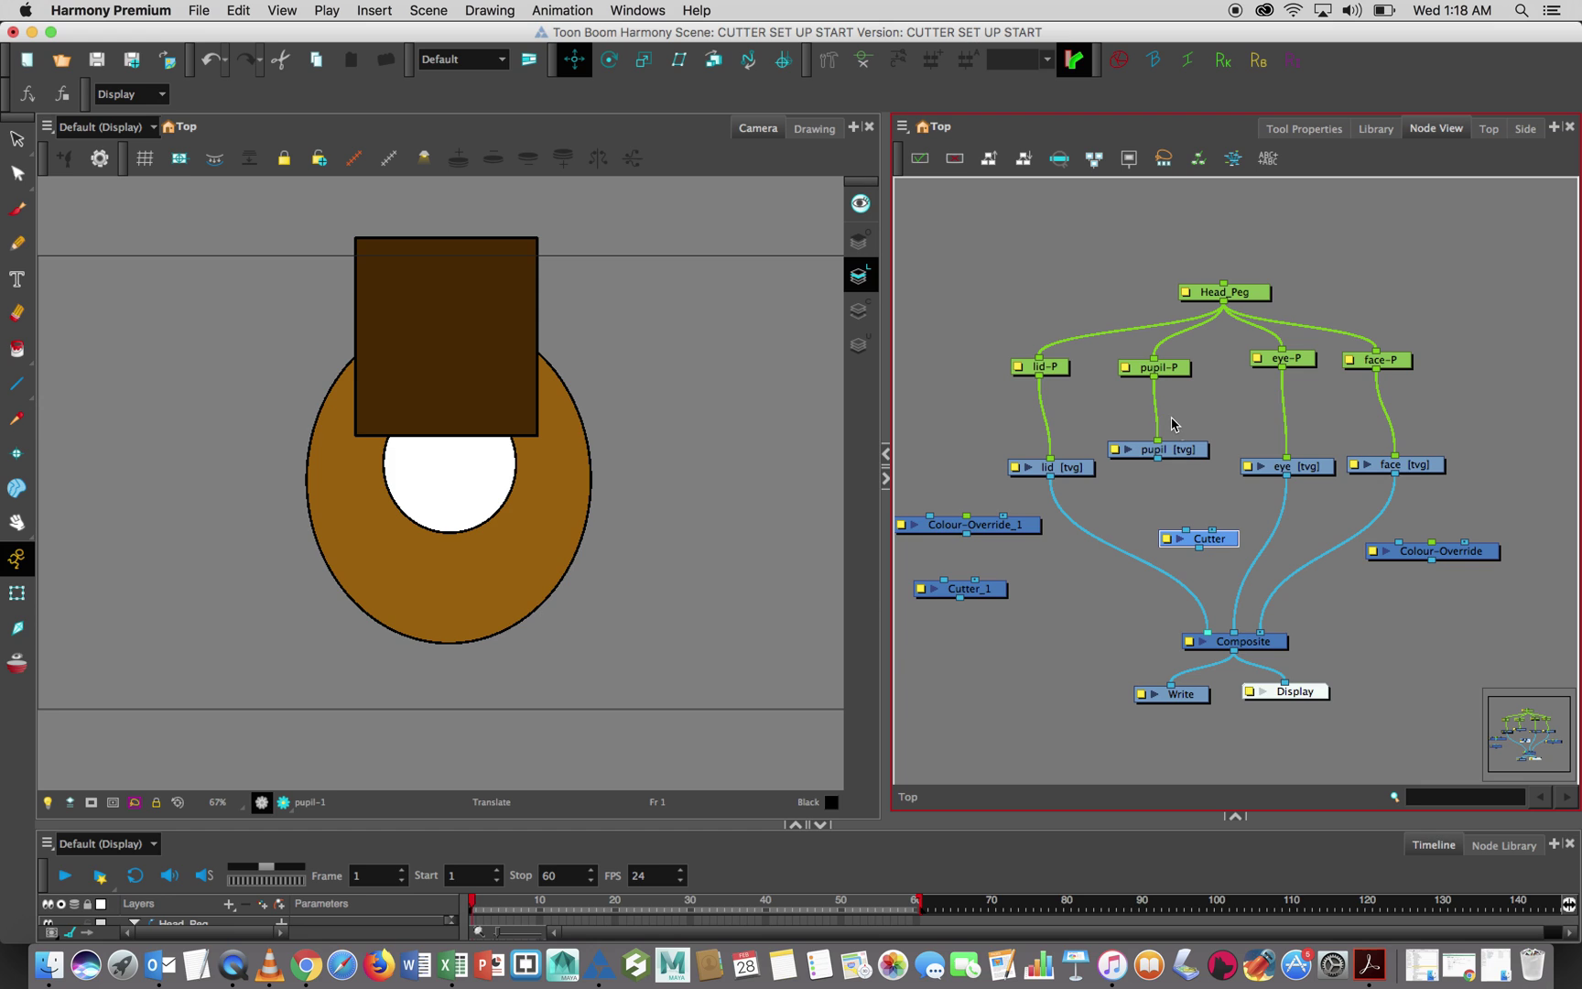
# - Move the eye drawing node up under its peg and place the Colour-Override node between the pupil drawing and the Cutter
pyautogui.moveTo(1306, 467); pyautogui.dragTo(1320, 408)
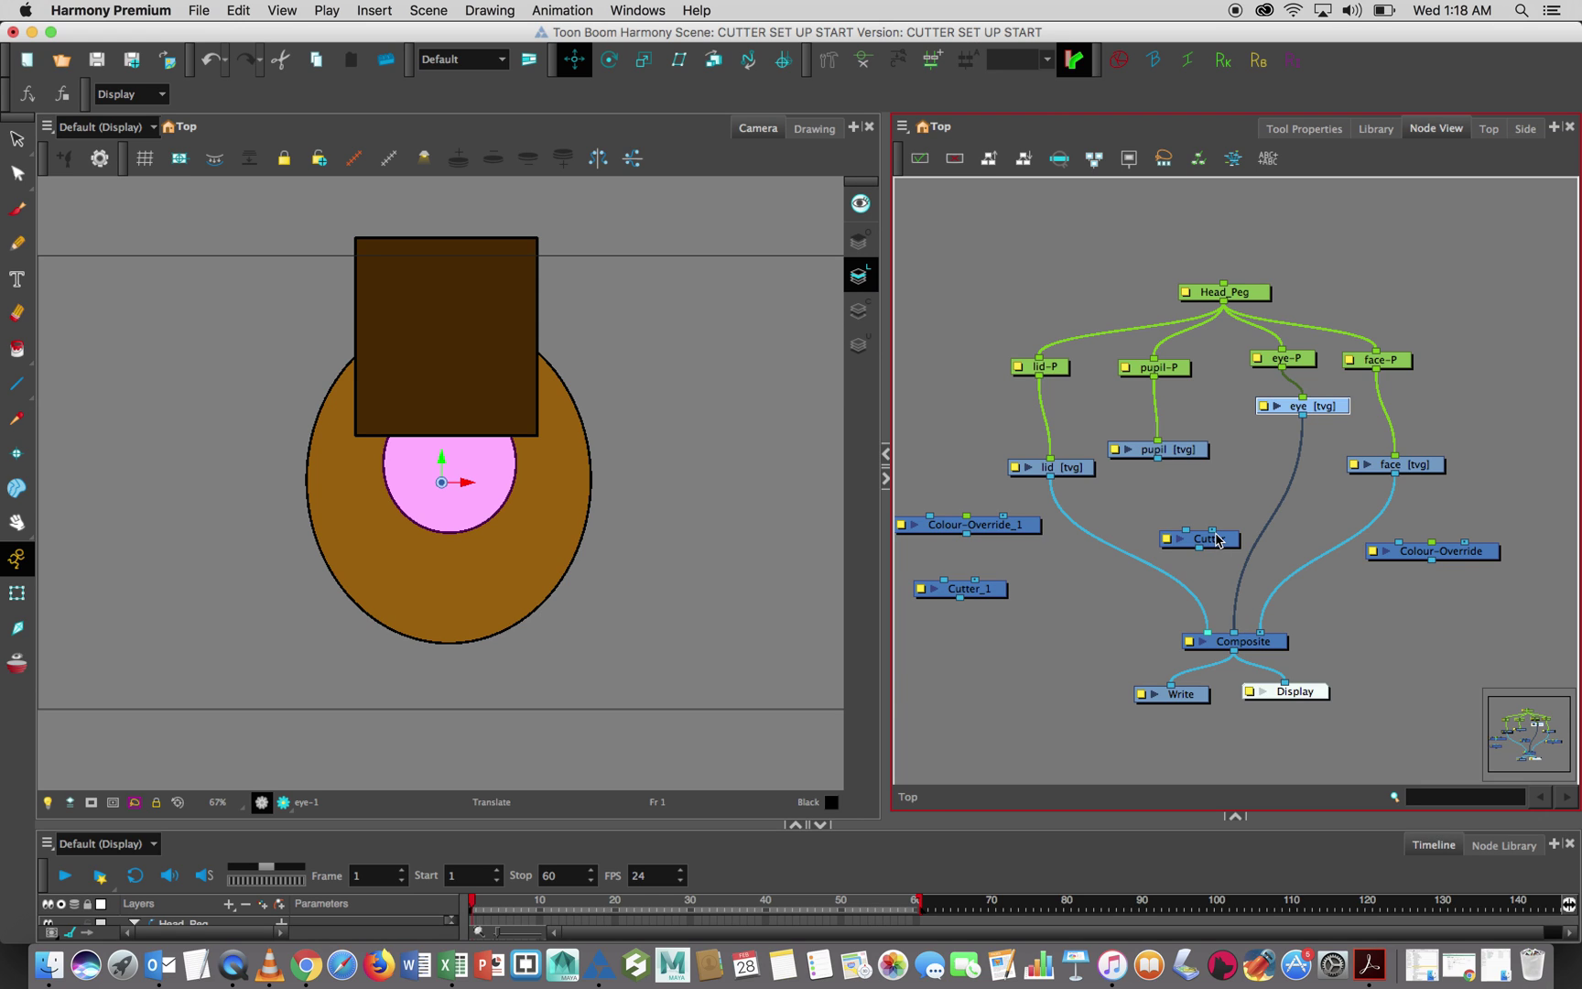
pyautogui.moveTo(1217, 540); pyautogui.dragTo(1241, 544)
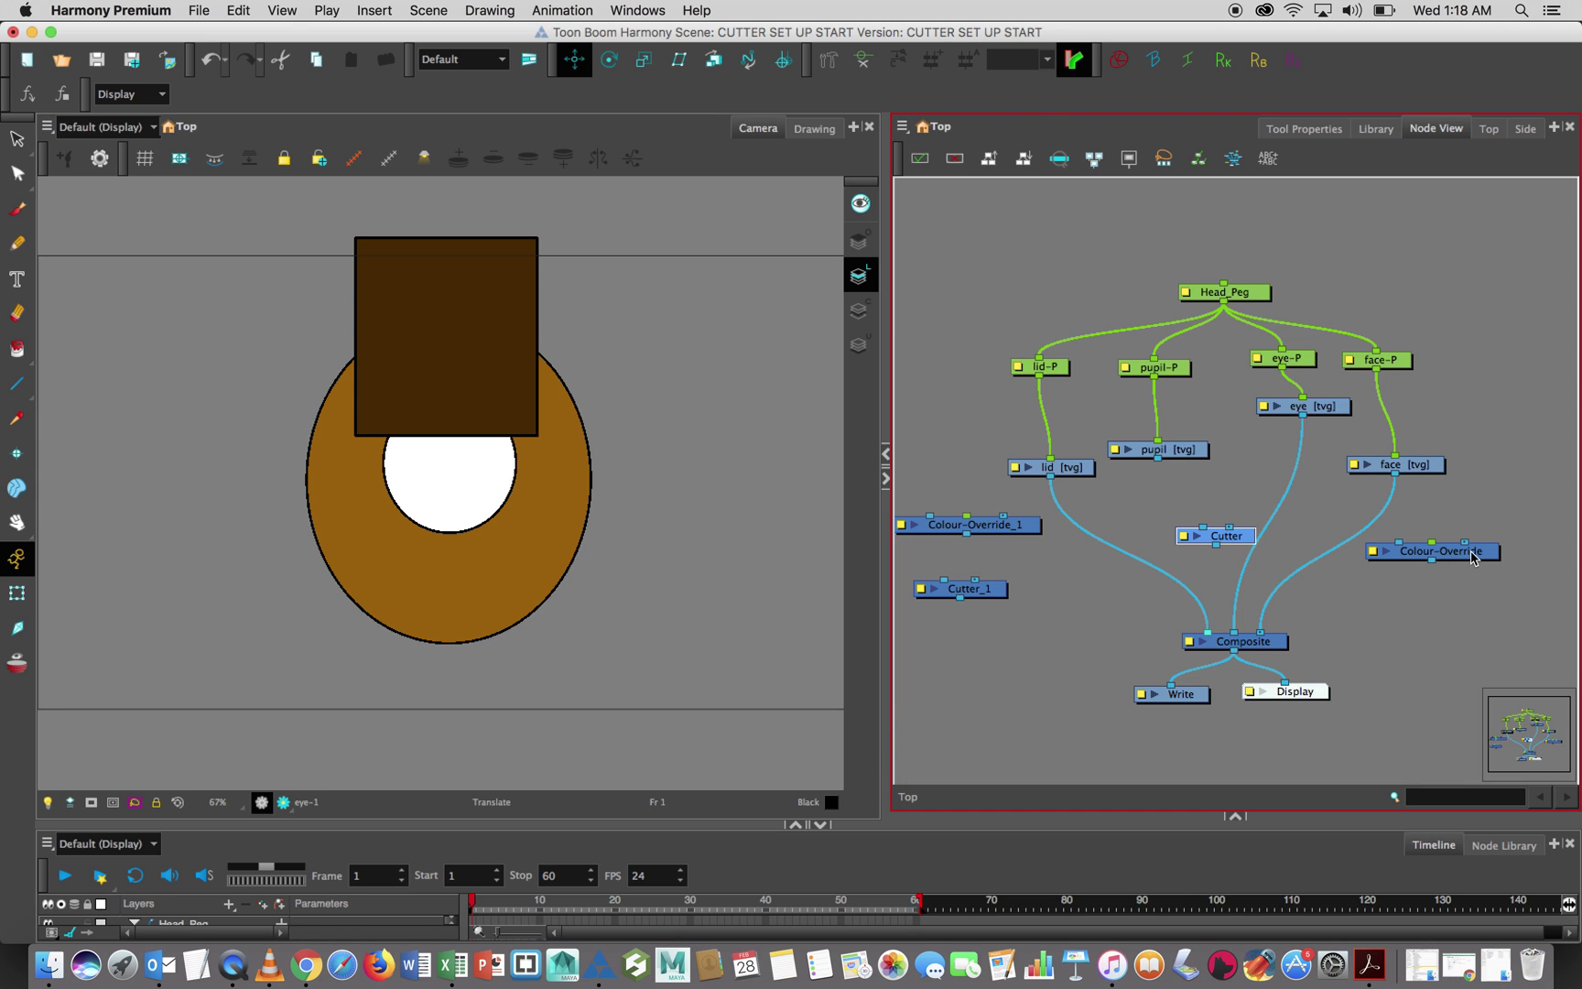
pyautogui.click(1474, 557)
pyautogui.moveTo(1474, 558); pyautogui.dragTo(1170, 442)
pyautogui.click(1031, 338)
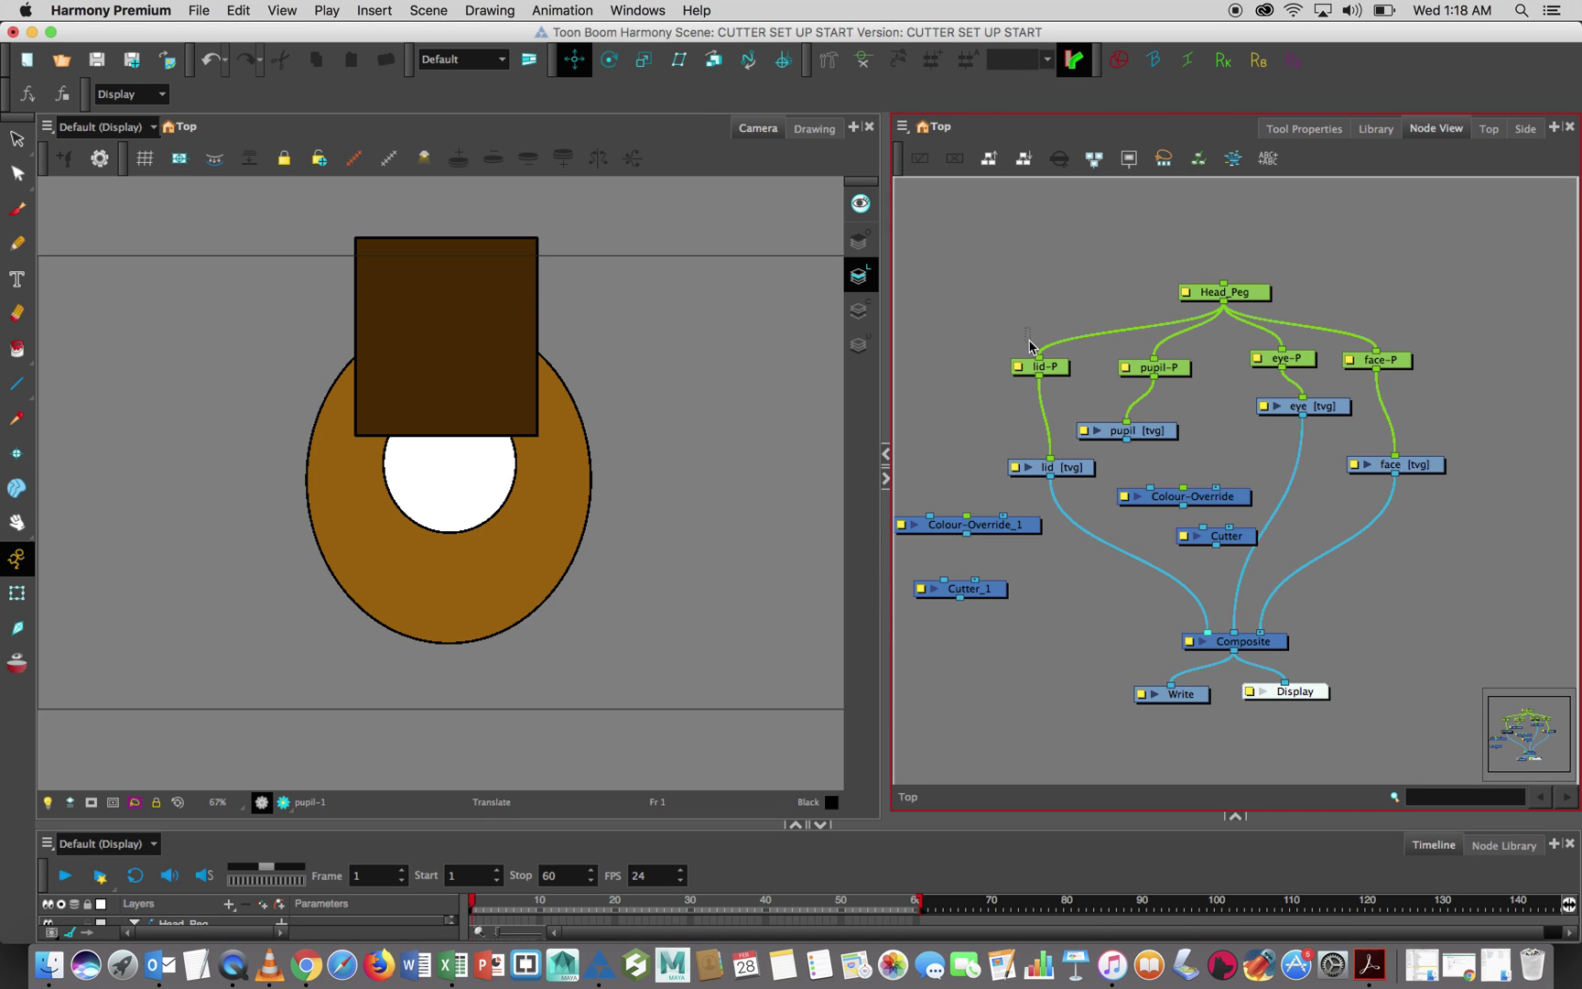
# - Move the lid peg and lid drawing nodes together, away from the pupil, eye and face nodes
pyautogui.scroll(-3, 1005, 369)
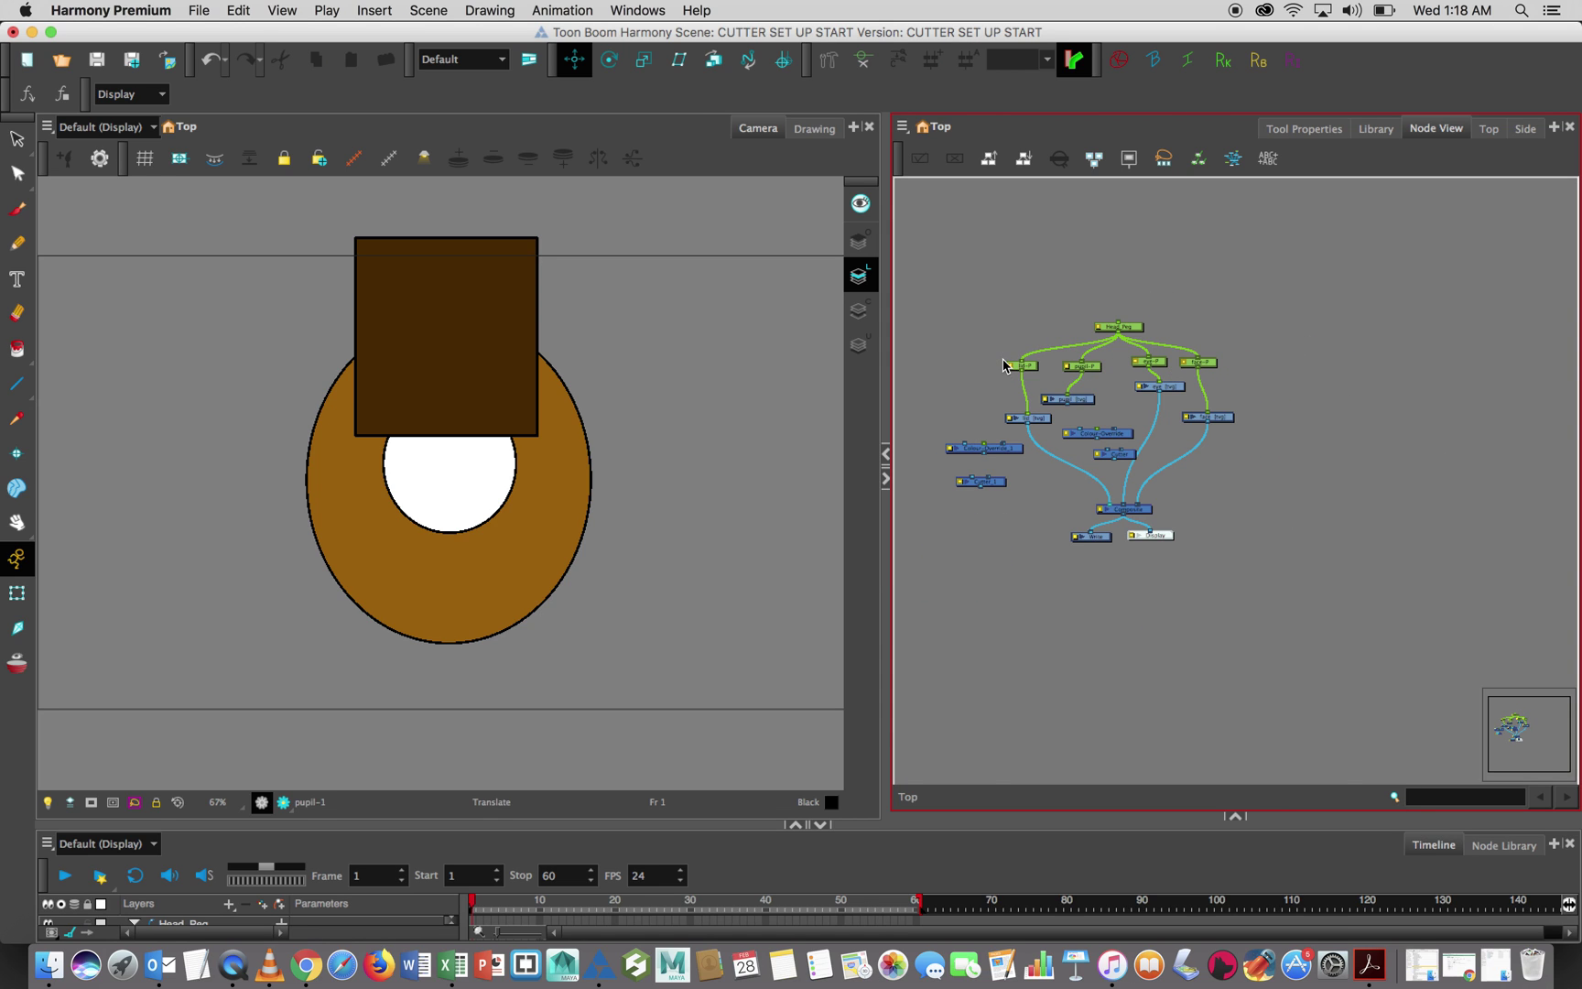
pyautogui.click(1035, 423)
pyautogui.moveTo(1035, 422); pyautogui.dragTo(948, 396)
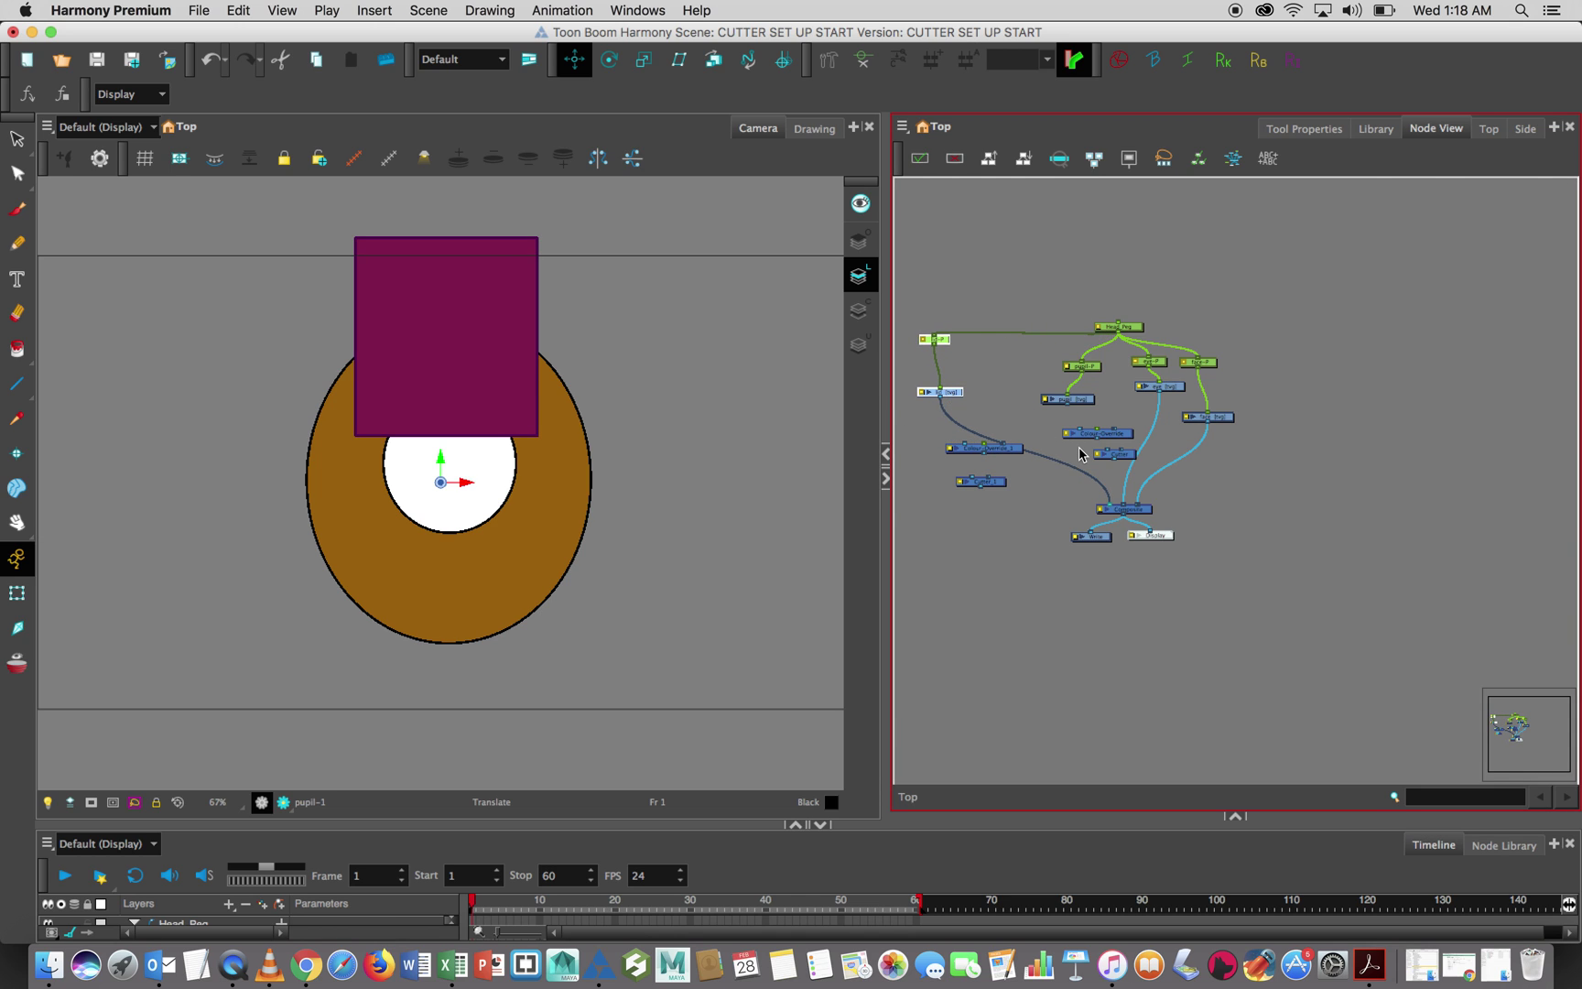
# - Rearrange the pupil, Colour-Override and Cutter nodes, and connect the pupil drawing to the Cutter's Image input
pyautogui.scroll(5, 1081, 453)
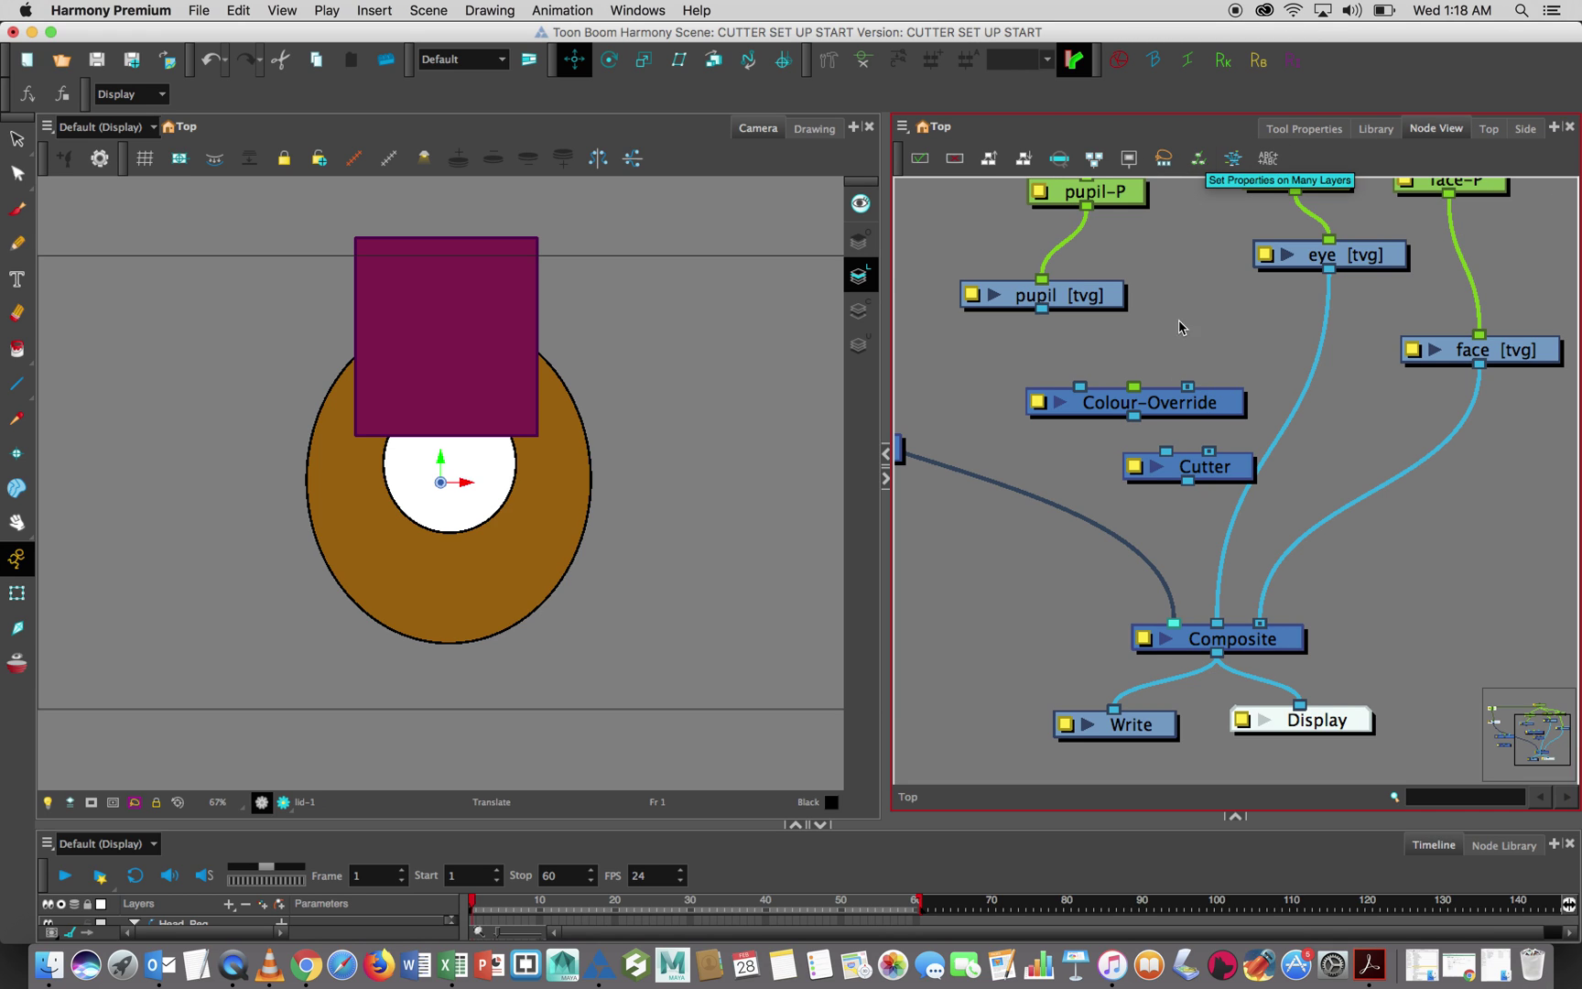
pyautogui.moveTo(1207, 472); pyautogui.dragTo(1208, 483)
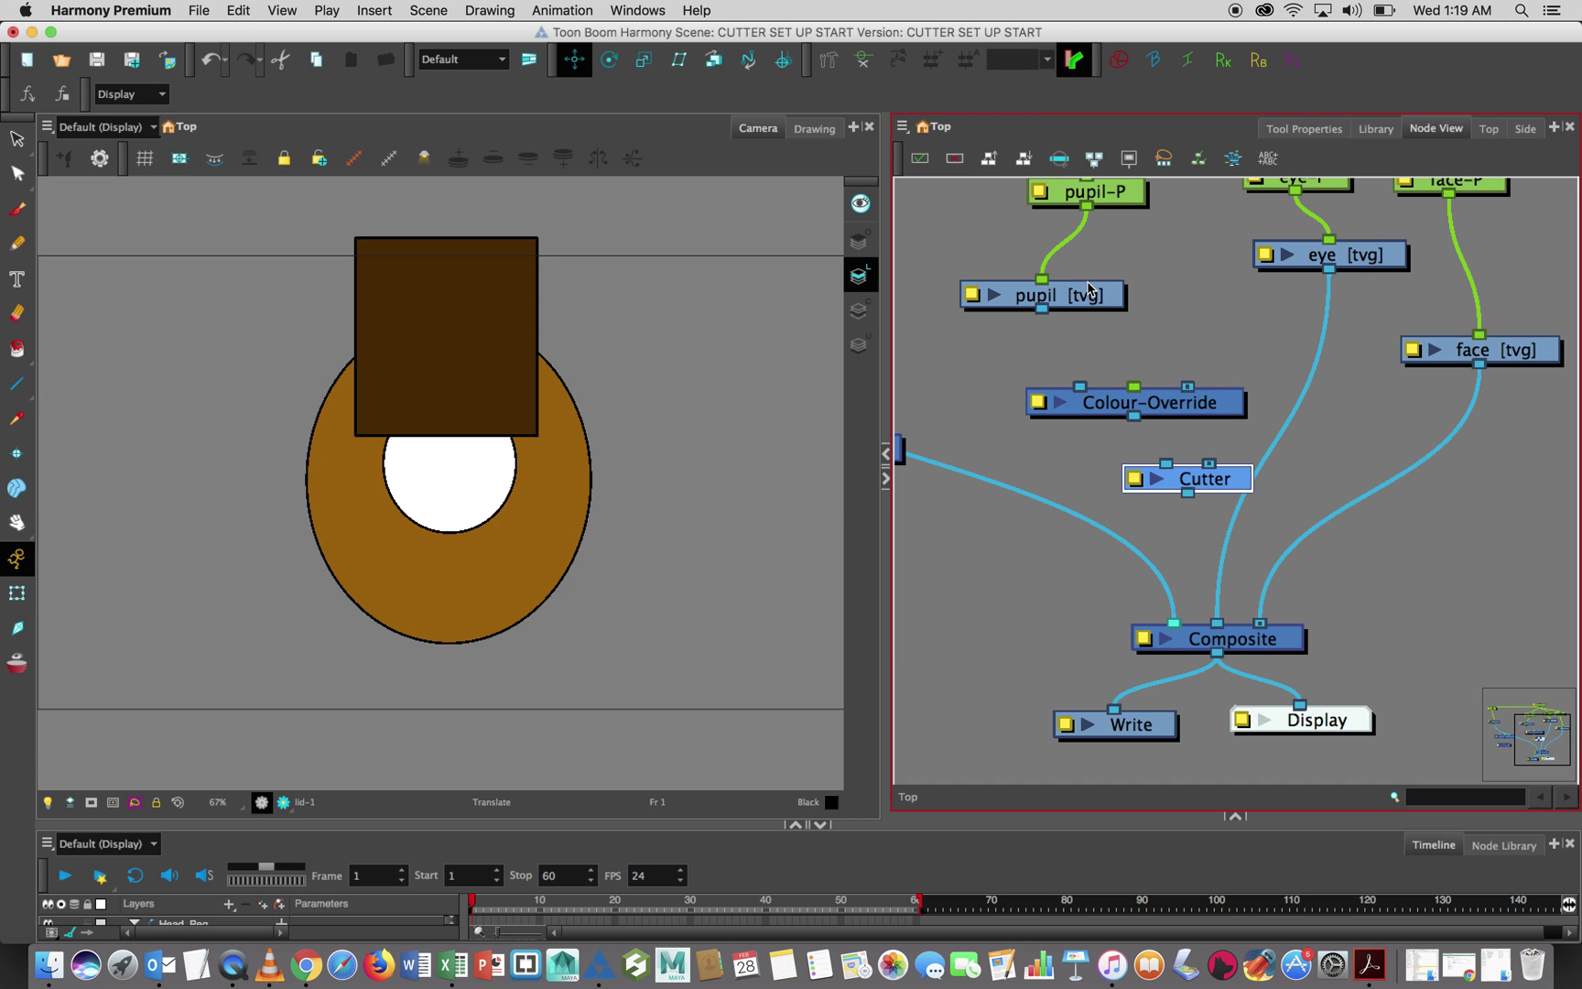
pyautogui.moveTo(1091, 297); pyautogui.dragTo(1247, 324)
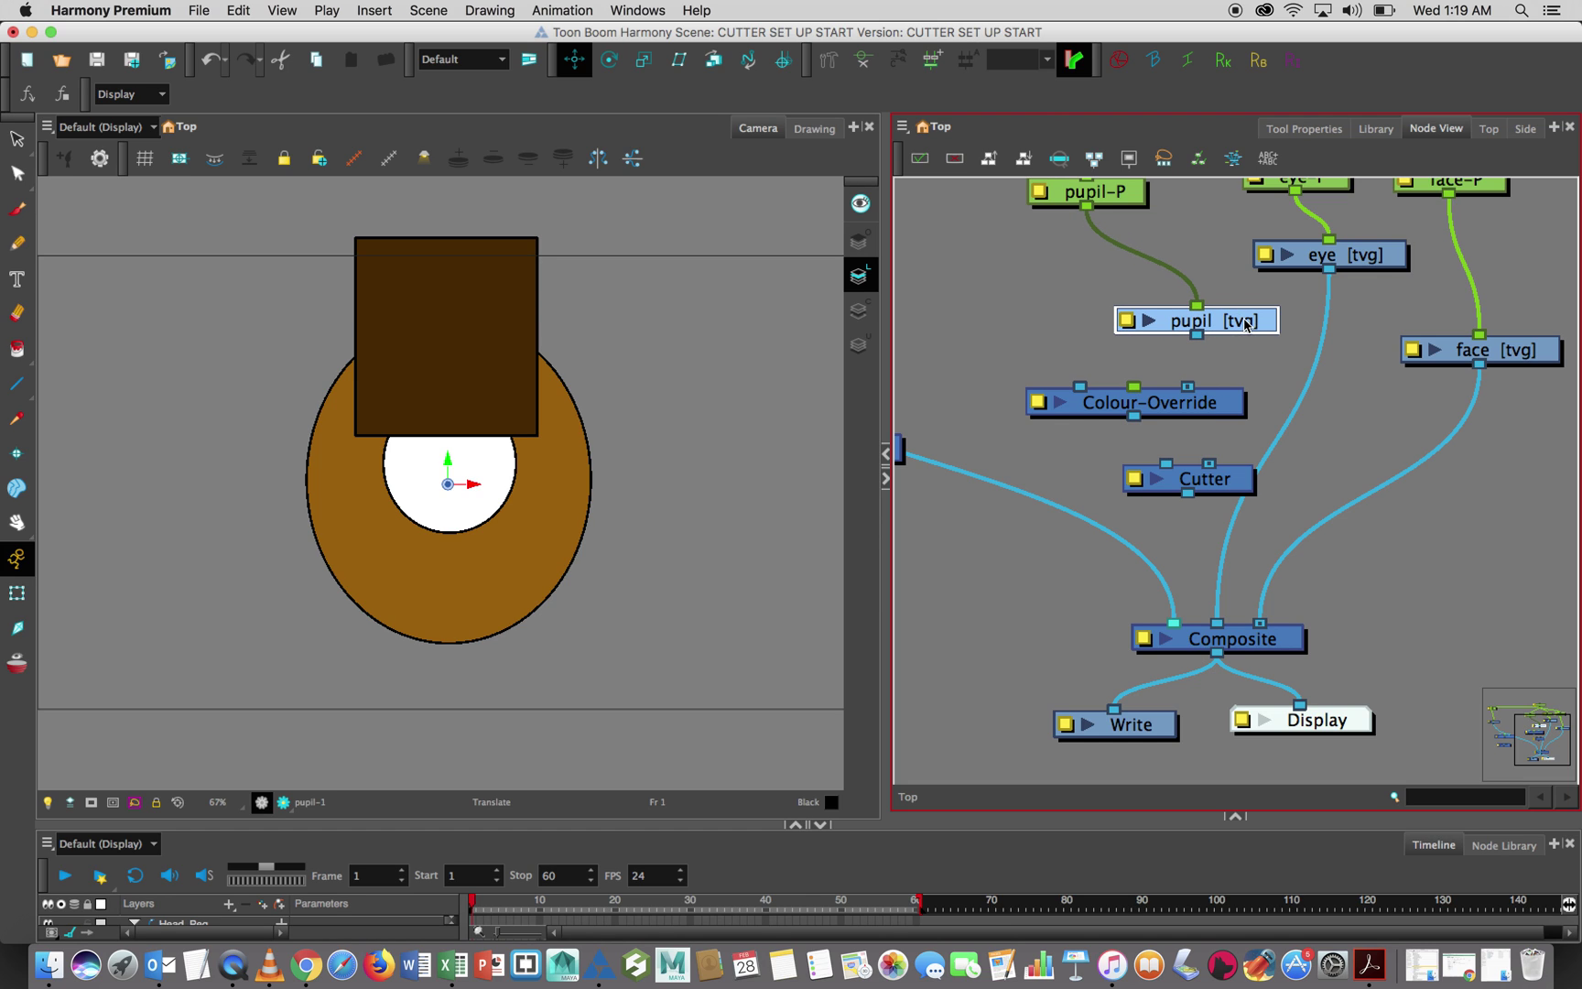
pyautogui.click(1227, 397)
pyautogui.moveTo(1226, 396); pyautogui.dragTo(1145, 373)
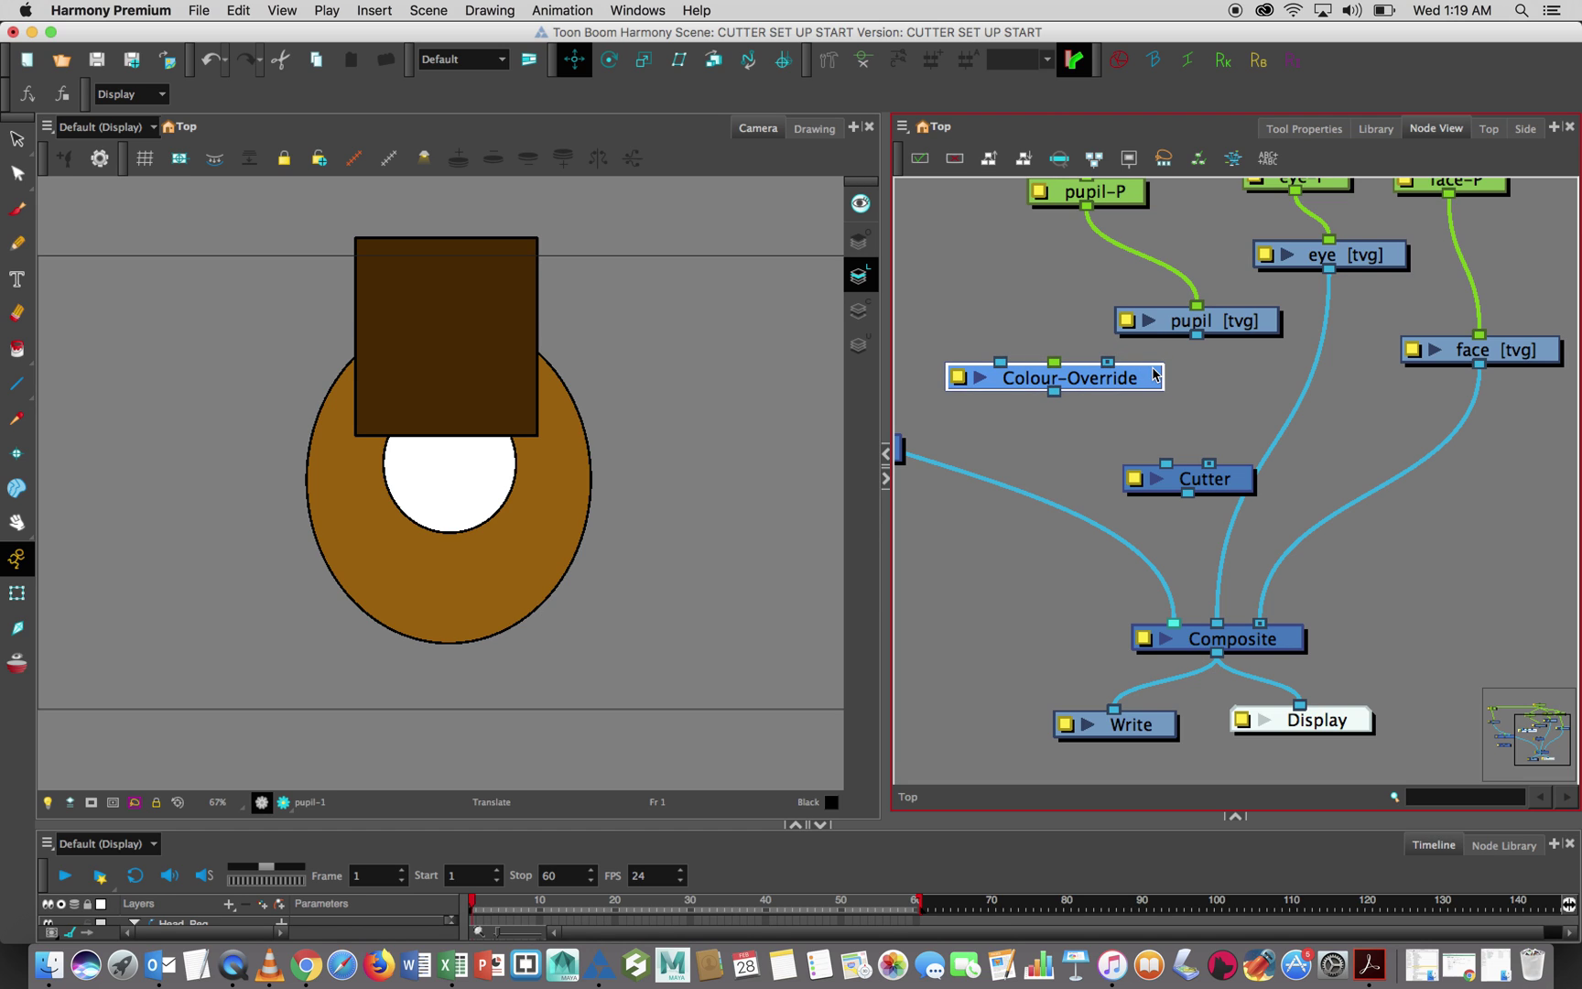
pyautogui.moveTo(1262, 330); pyautogui.dragTo(1324, 363)
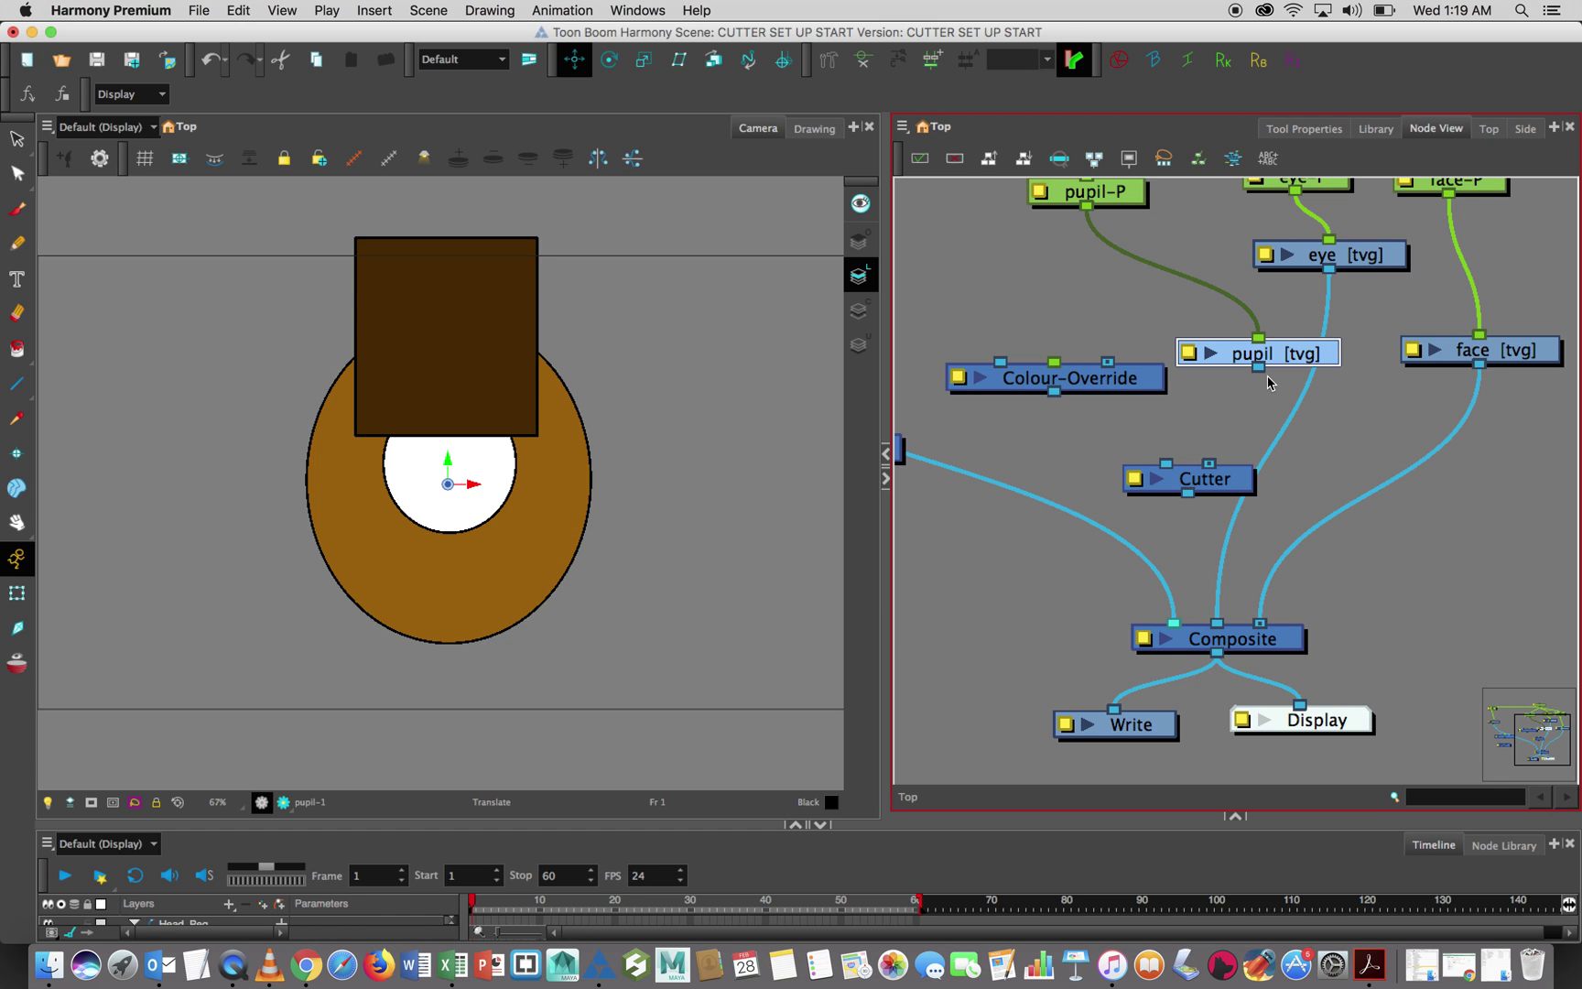
pyautogui.moveTo(1259, 366); pyautogui.dragTo(1220, 464)
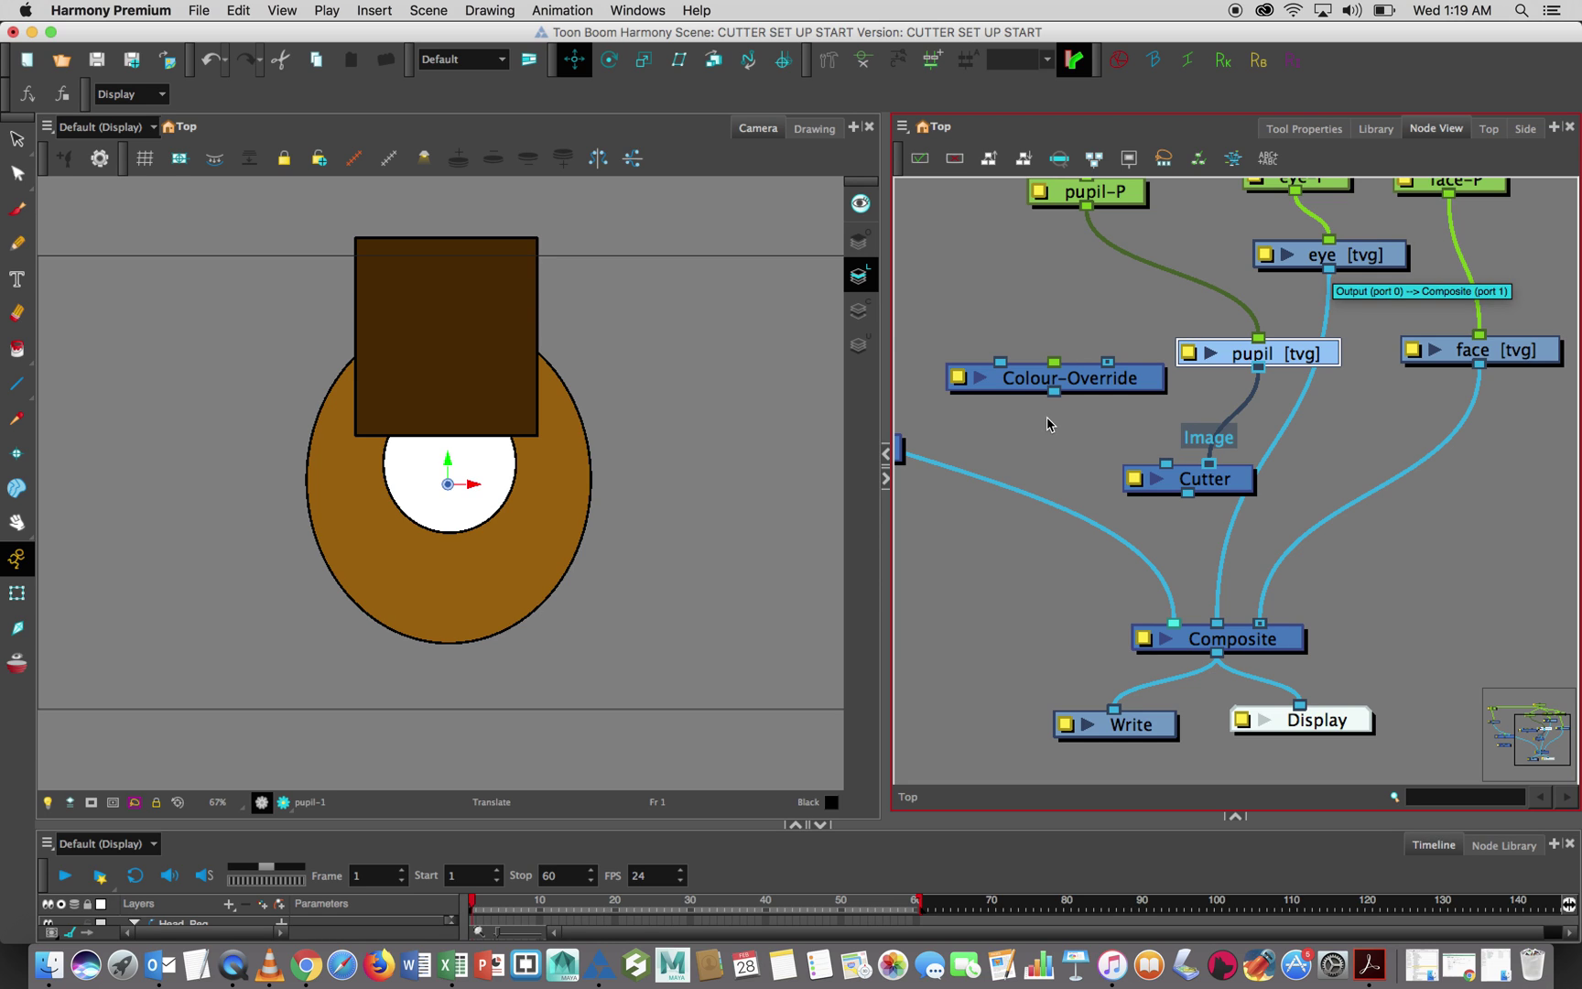
# - Connect the eye drawing to the Colour-Override's Image input, and the Colour-Override output to the Cutter's free matte input
pyautogui.moveTo(1109, 393); pyautogui.dragTo(1098, 422)
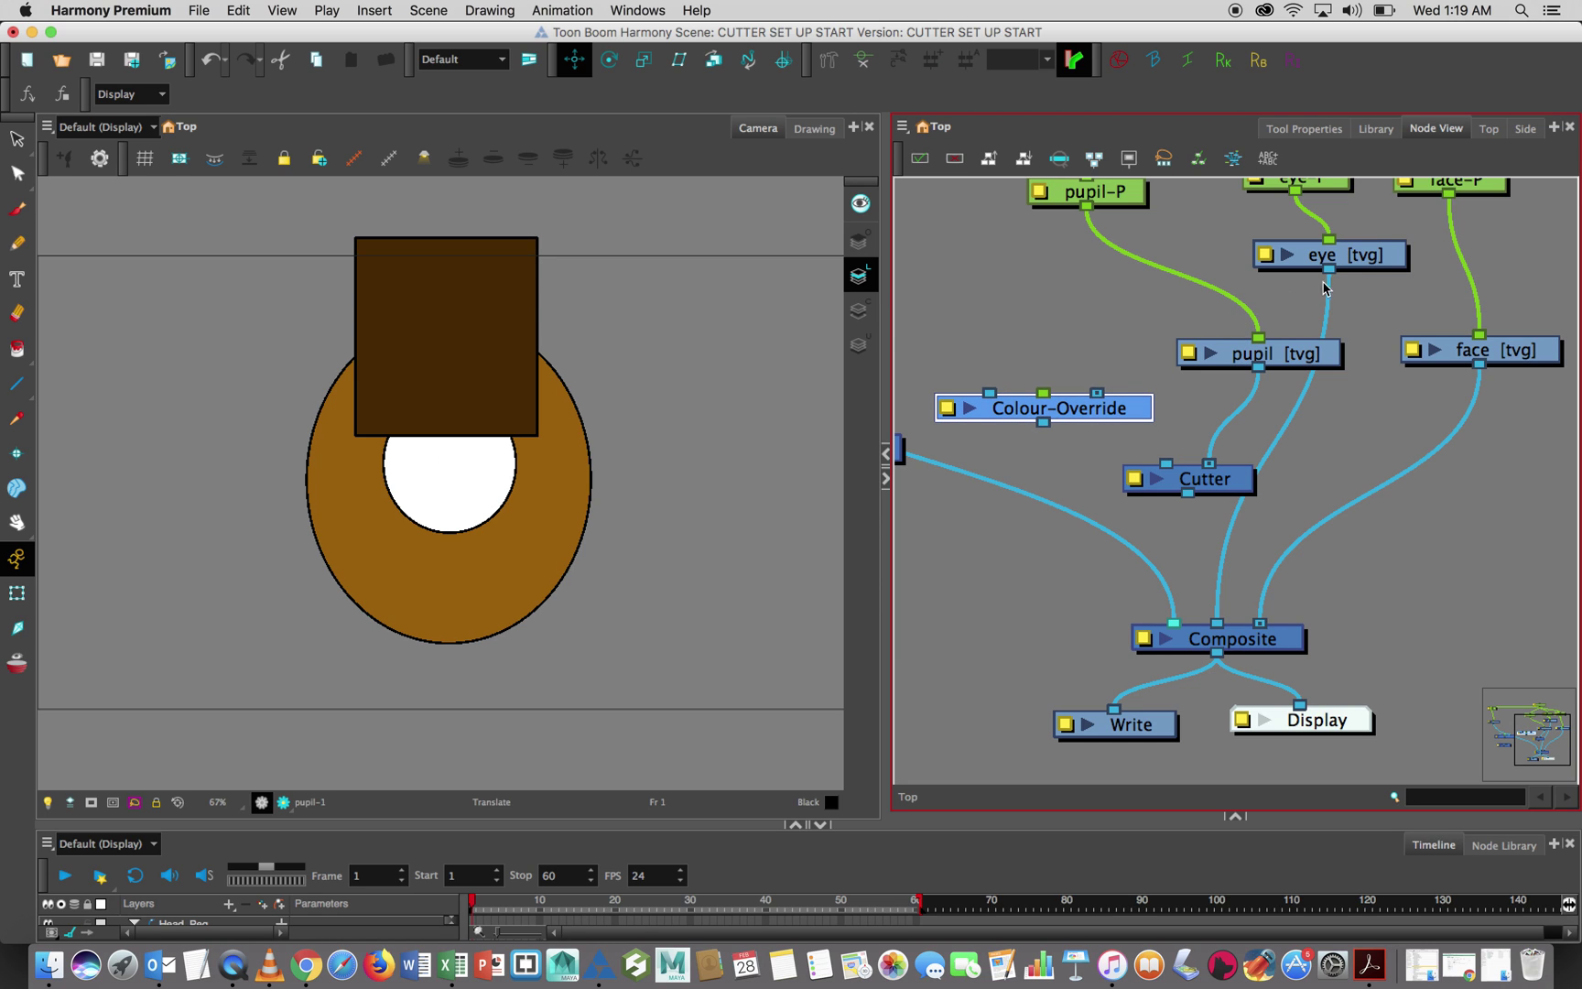
pyautogui.moveTo(1329, 268); pyautogui.dragTo(1103, 377)
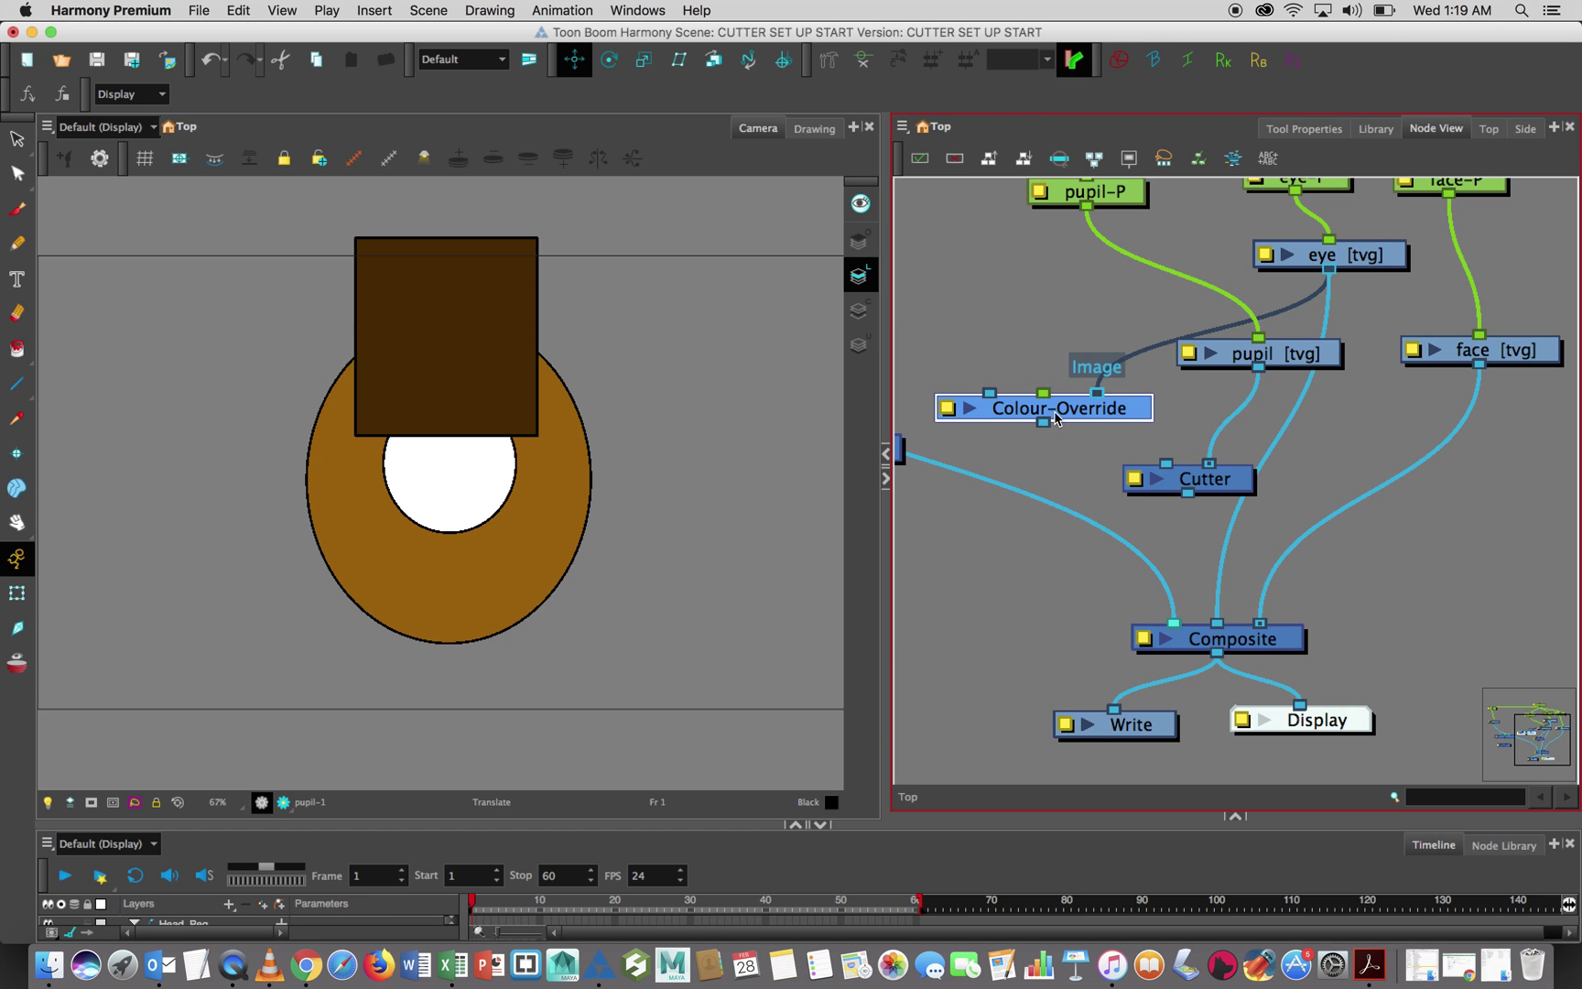
pyautogui.moveTo(1051, 423); pyautogui.dragTo(1091, 438)
pyautogui.scroll(-2, 1091, 438)
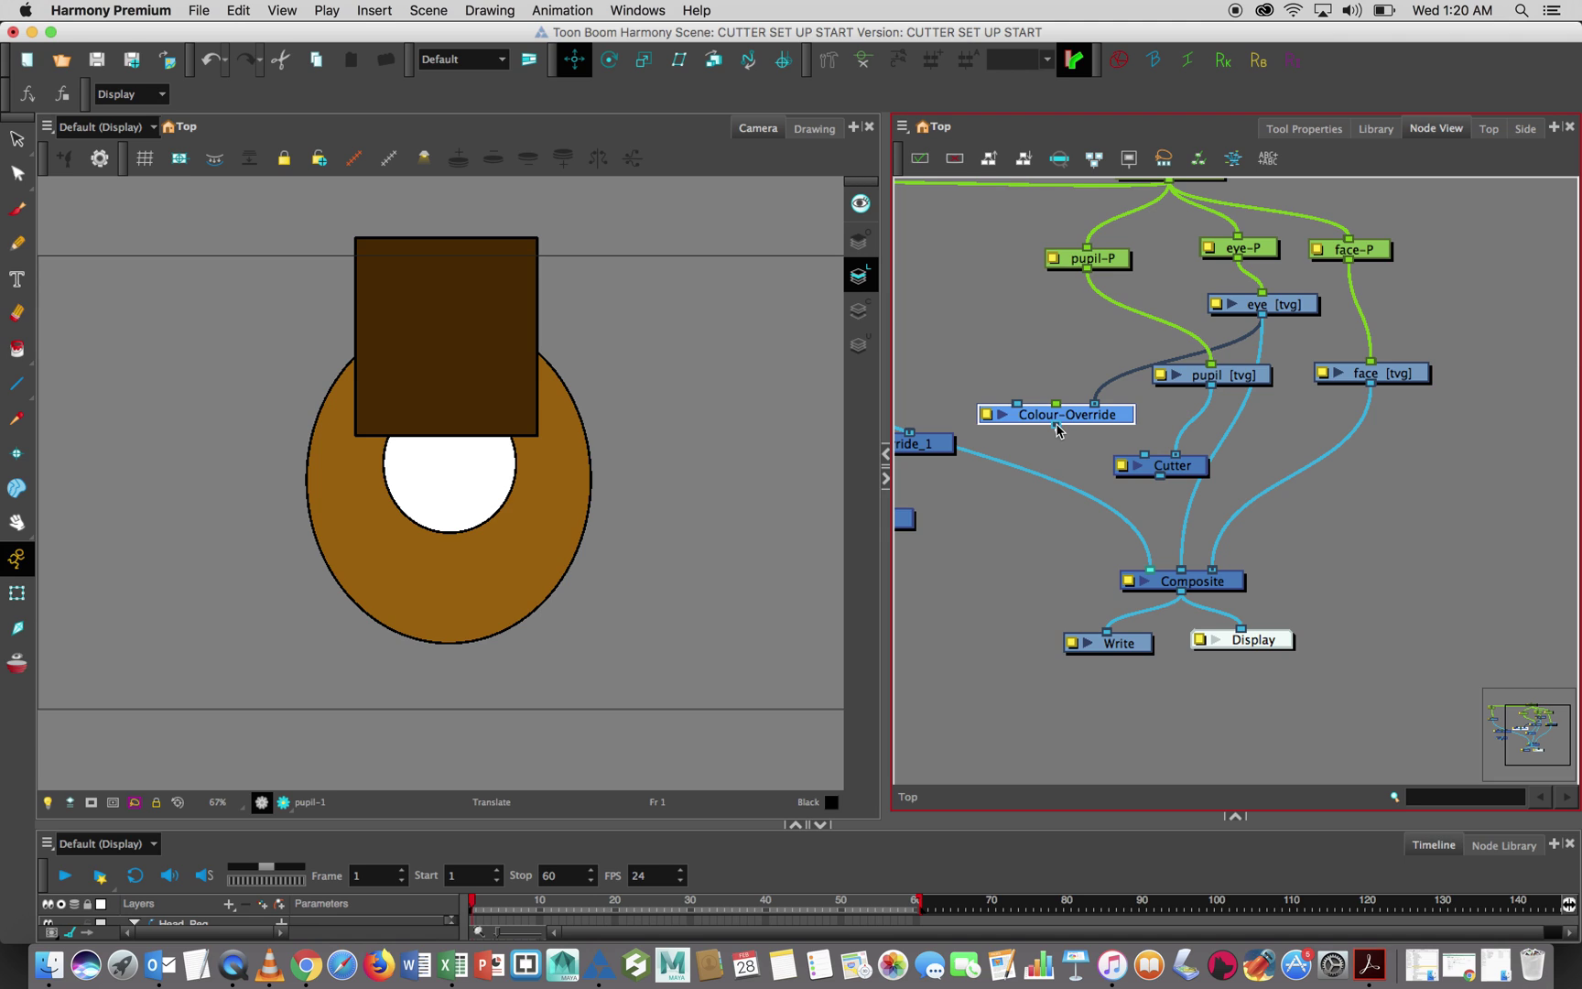
pyautogui.moveTo(1058, 426); pyautogui.dragTo(1145, 455)
# - Adjust the Cutter and pupil node positions and connect the Cutter's output to the Composite, between the lid and eye connections
pyautogui.moveTo(1175, 467); pyautogui.dragTo(1172, 479)
pyautogui.moveTo(1241, 376); pyautogui.dragTo(1234, 378)
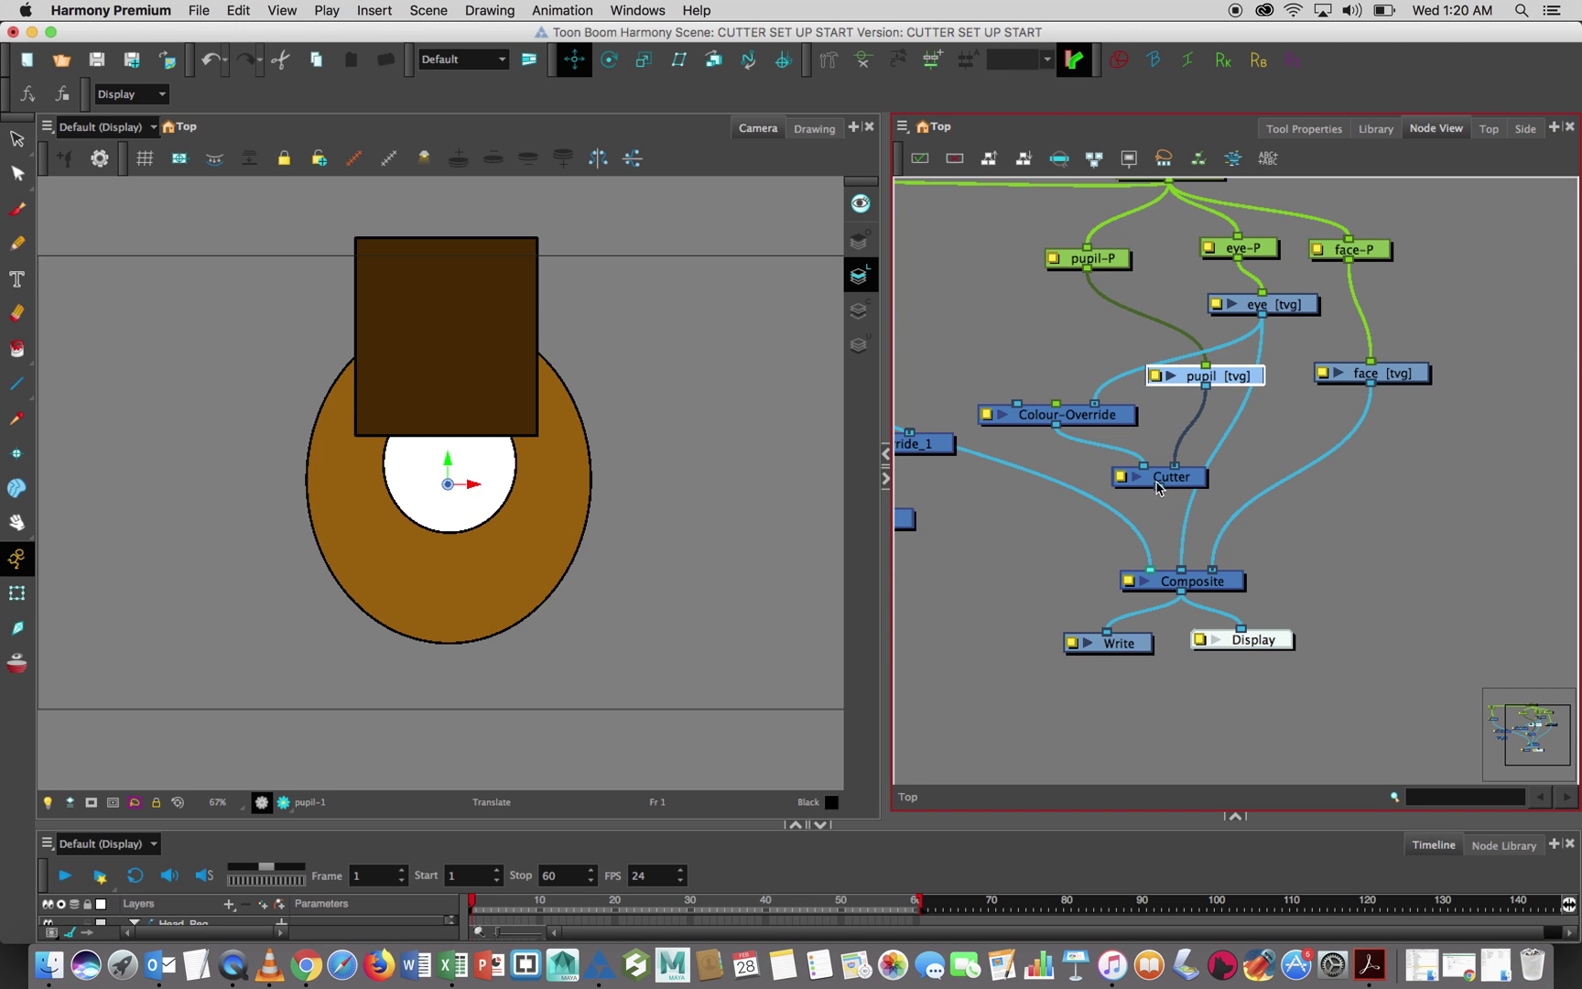
pyautogui.moveTo(1158, 488); pyautogui.dragTo(1168, 575)
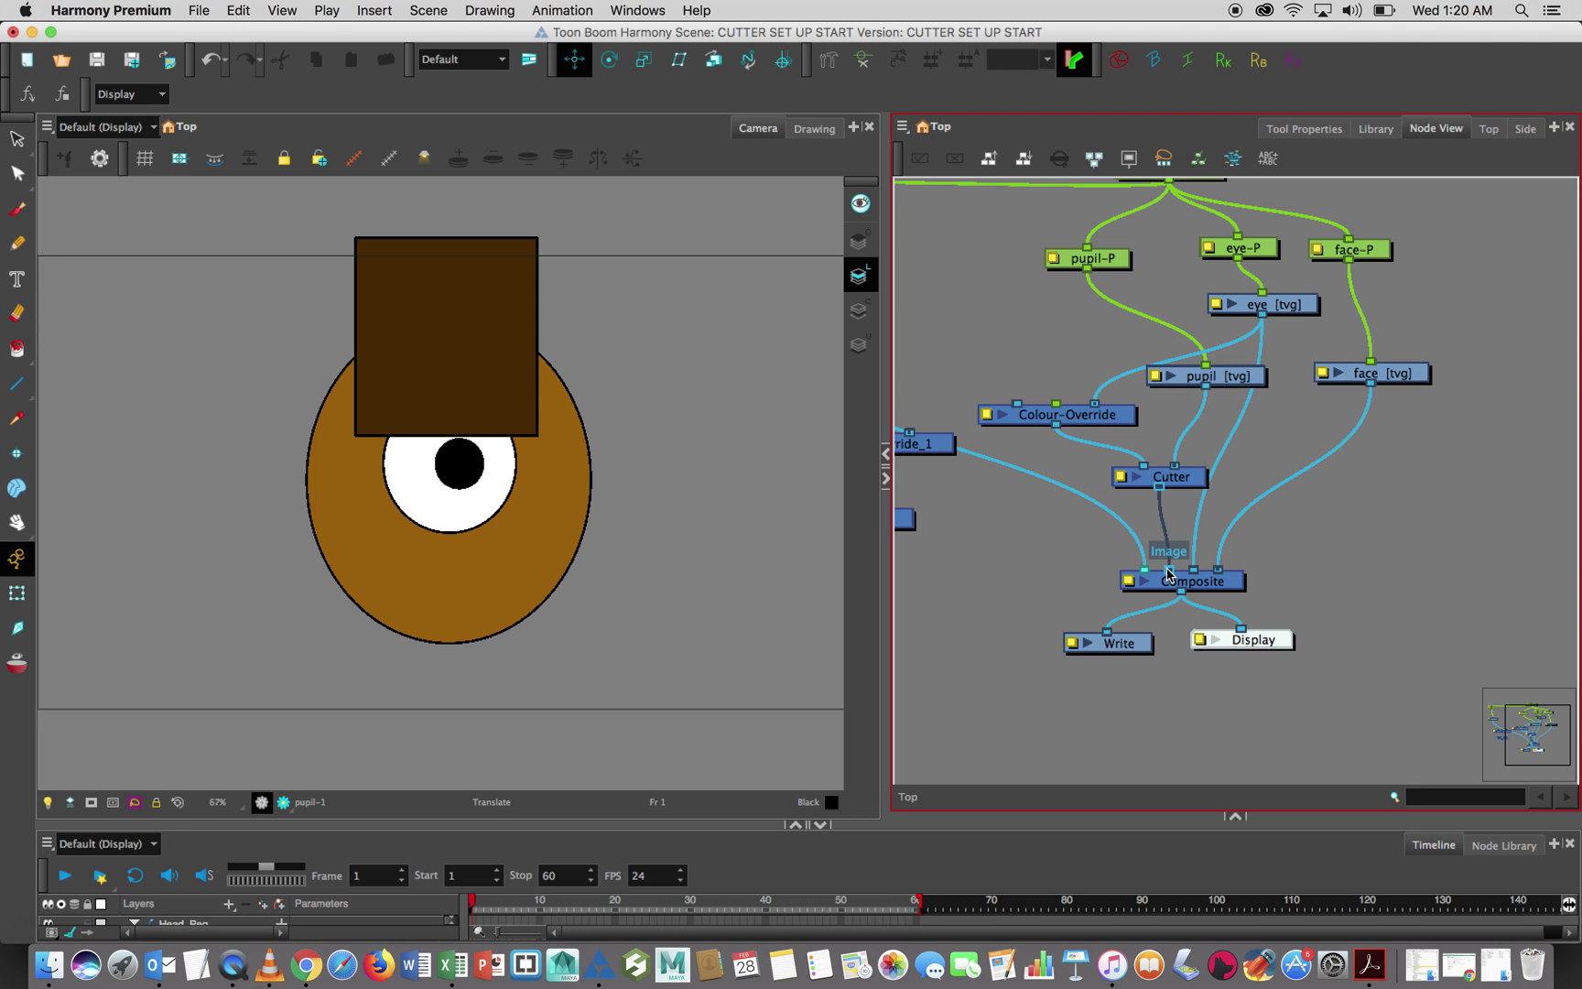
# - Switch the Cutter's Inverted option off and back on to compare its effect on the pupil, and close its layer properties
pyautogui.click(1122, 477)
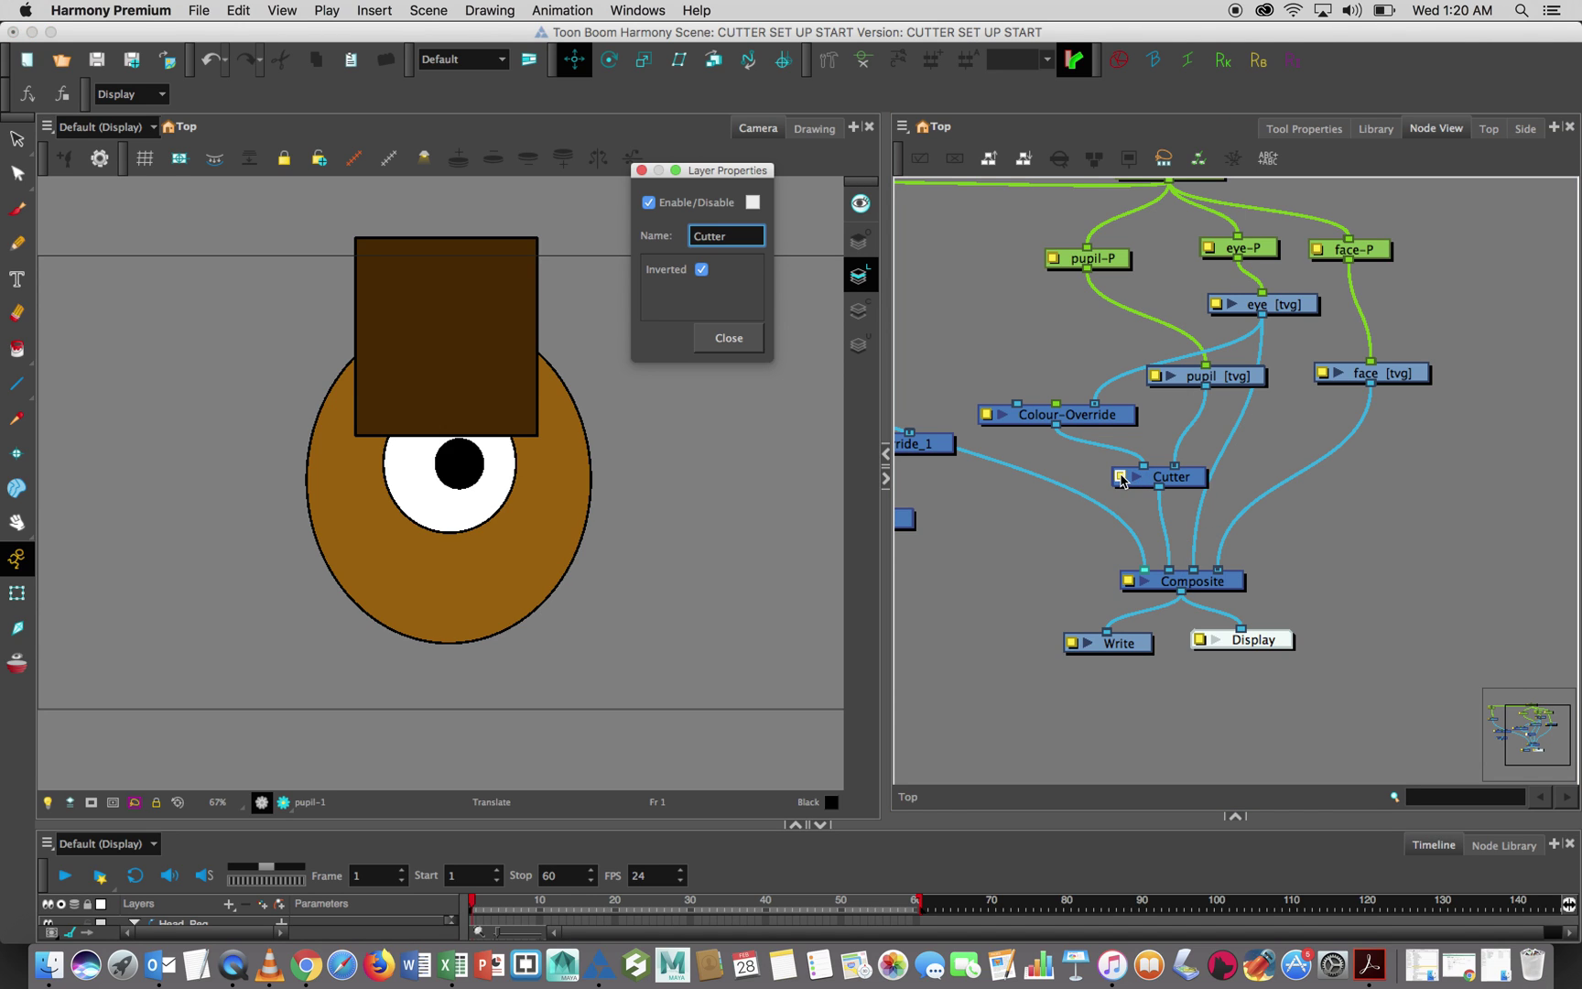
pyautogui.click(702, 271)
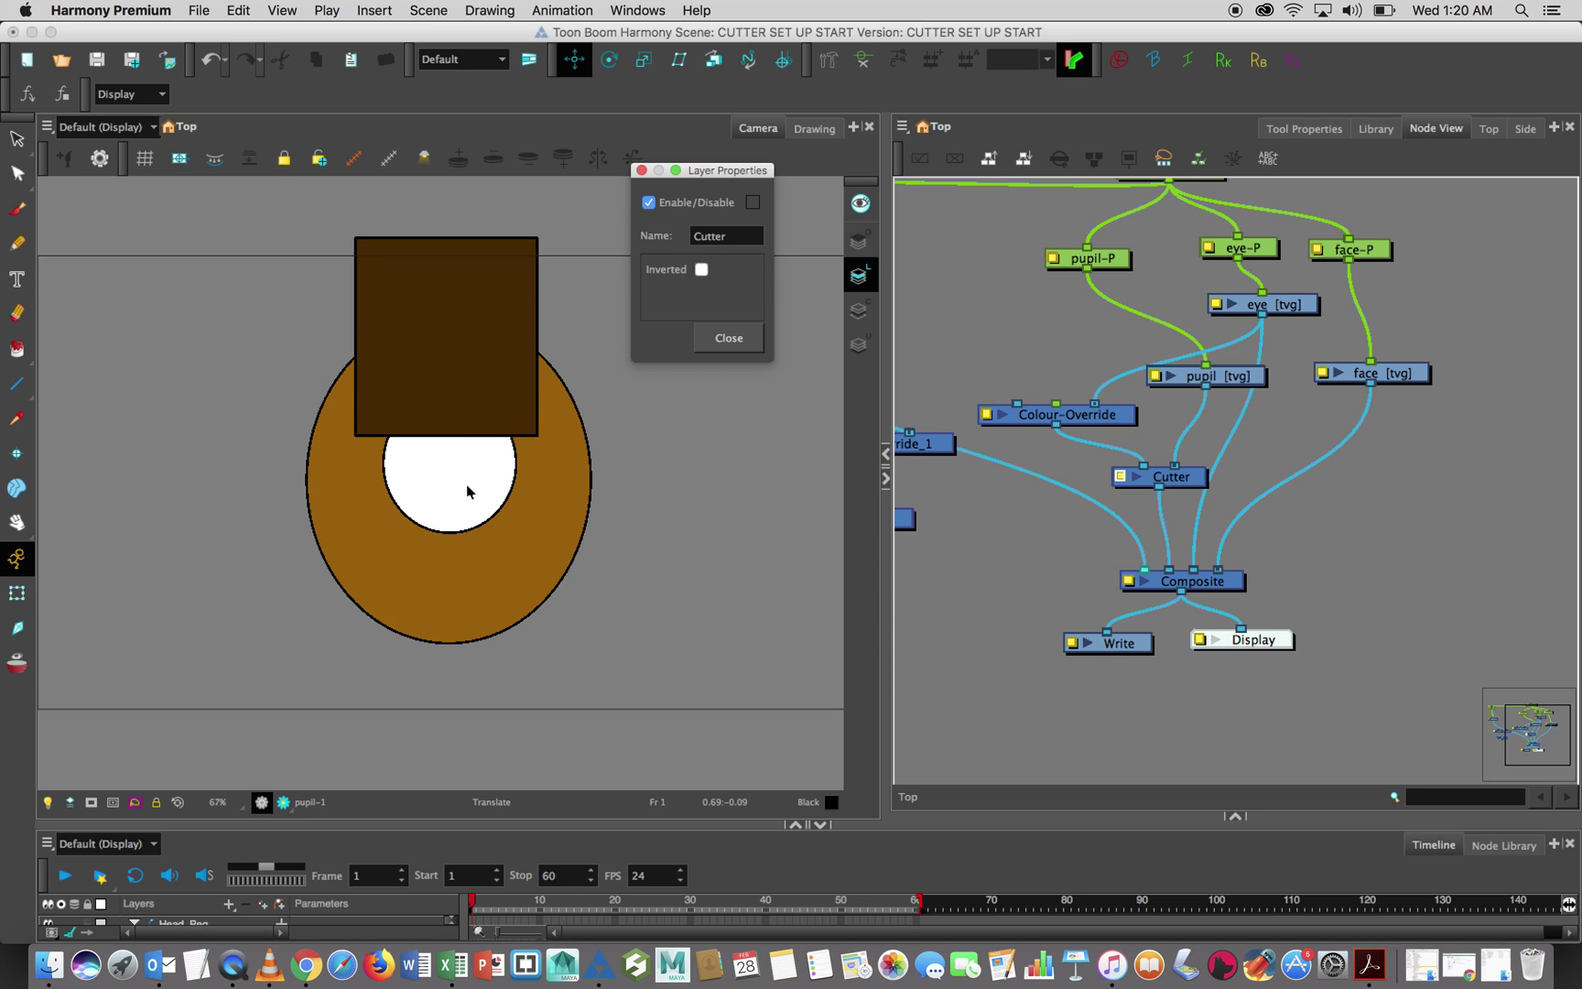
pyautogui.click(702, 270)
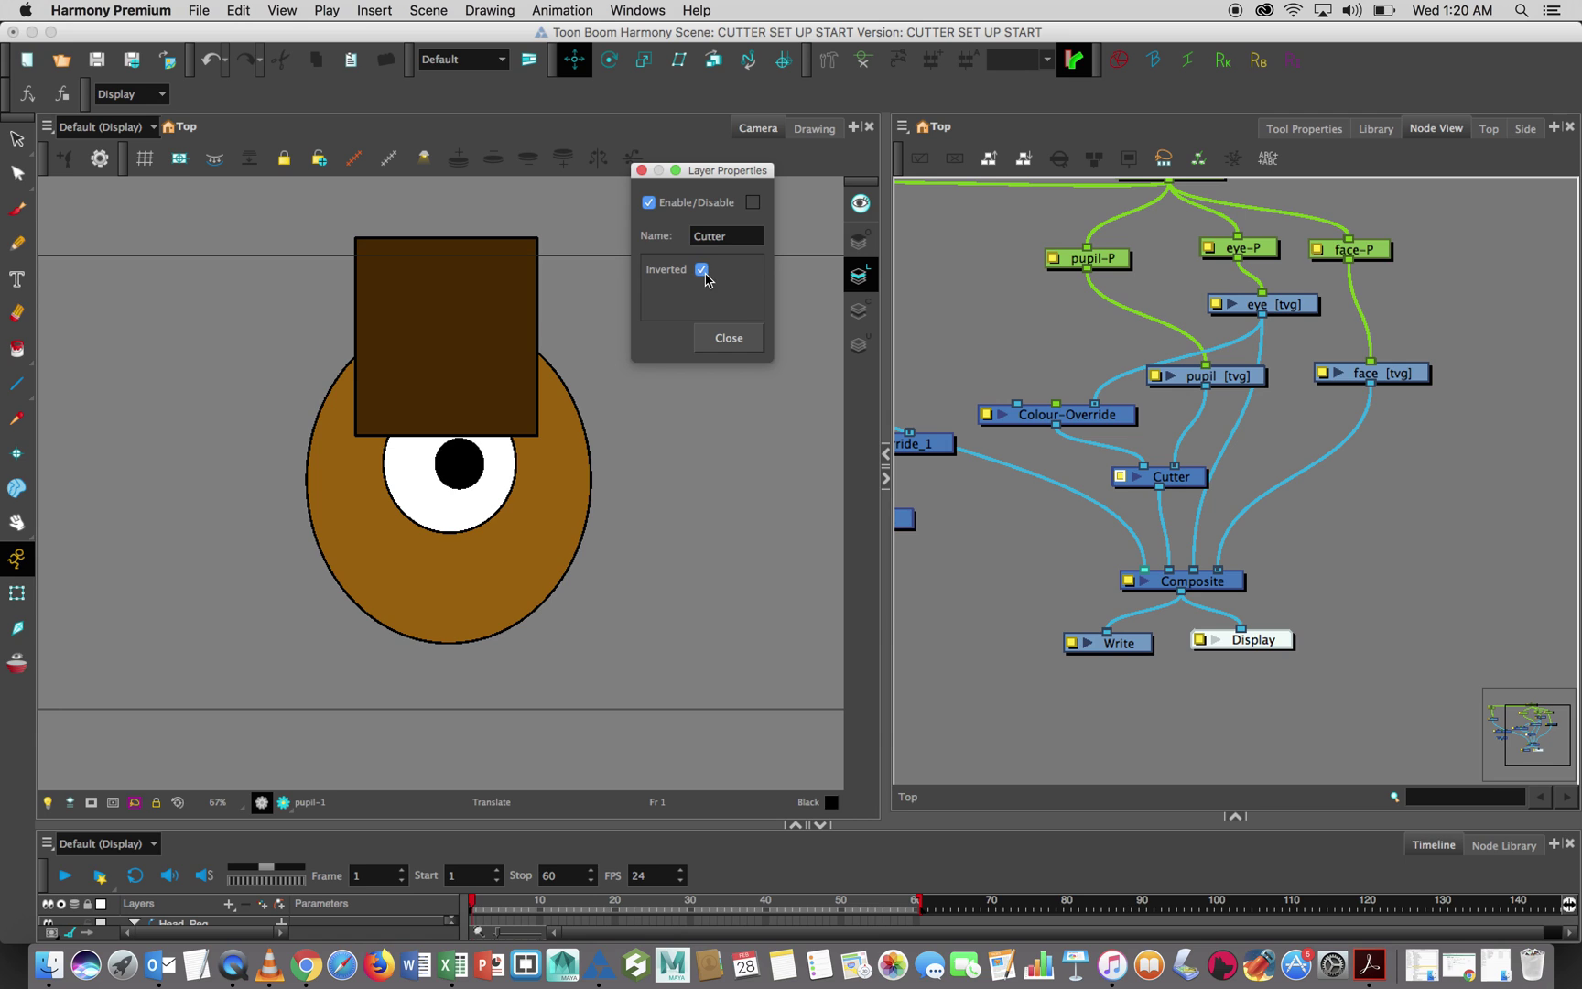
pyautogui.click(642, 170)
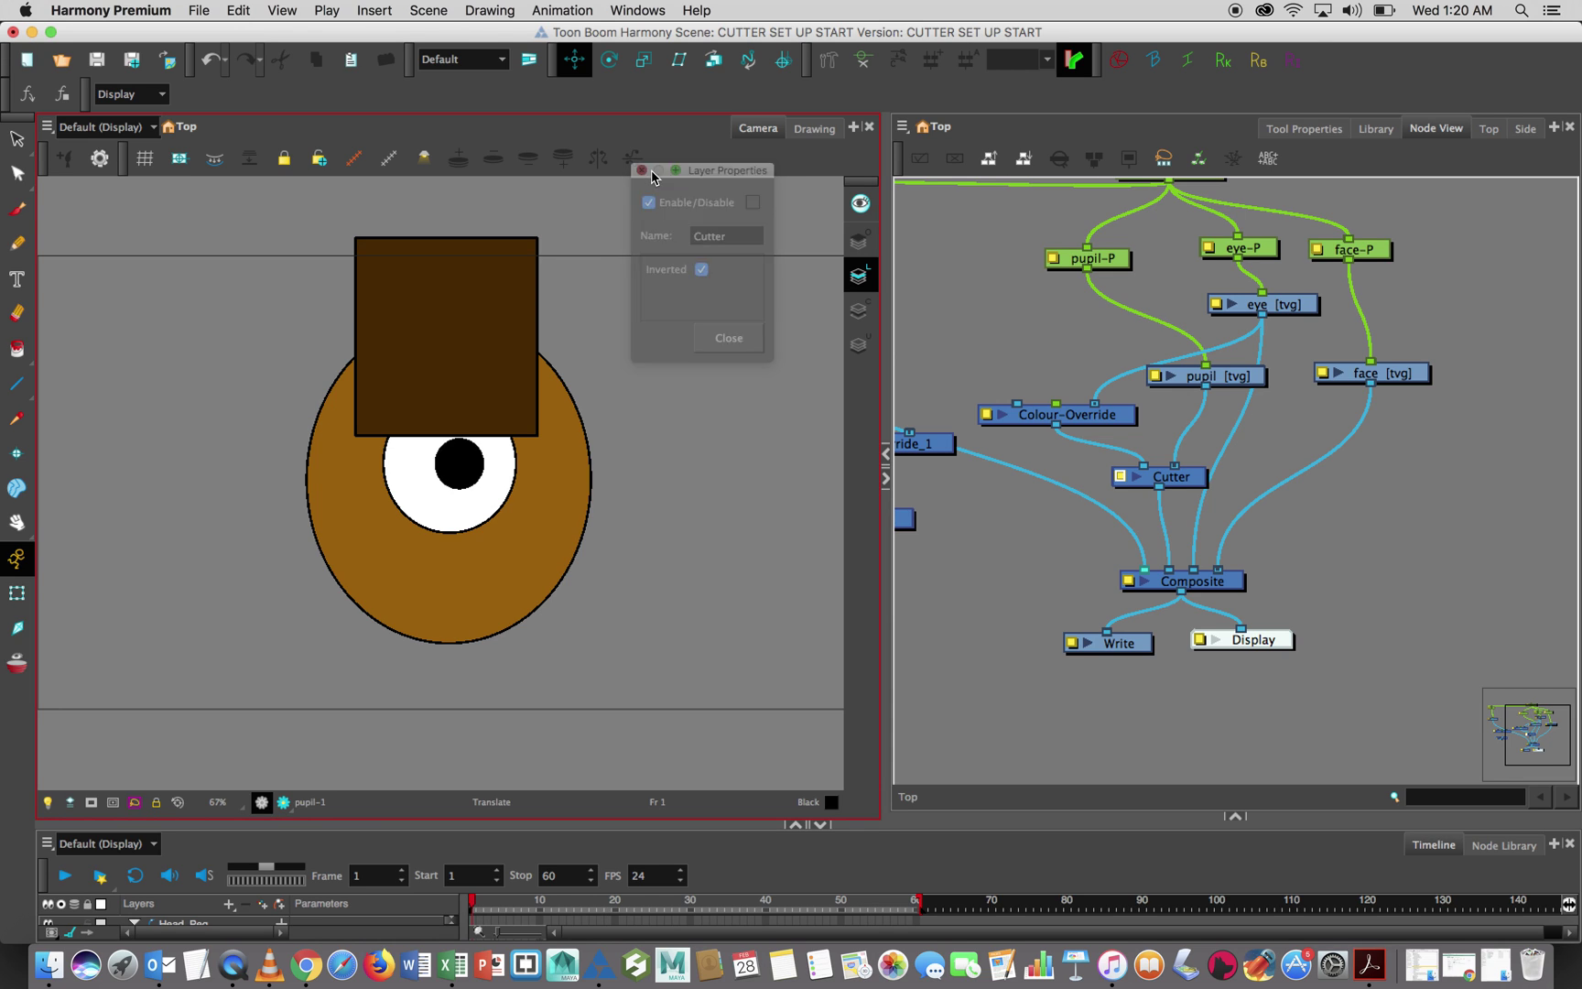
pyautogui.click(961, 276)
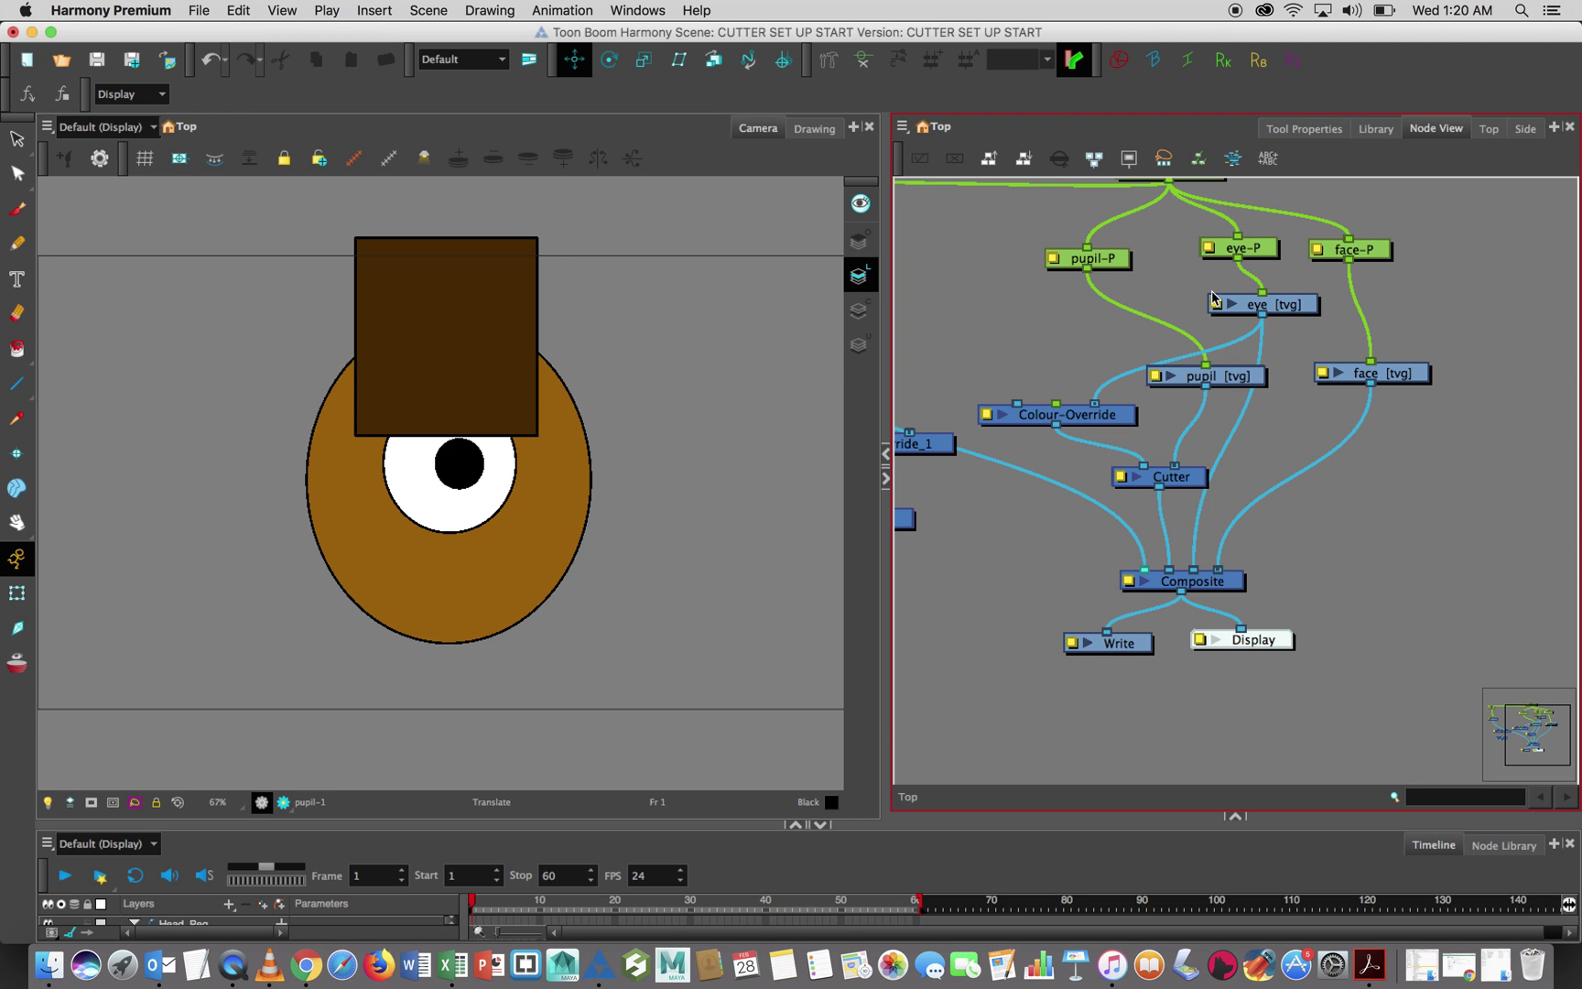
# - Test the cutter by moving the pupil-P peg across and beyond the eye, leaving the pupil inside the eye's left side
pyautogui.click(1114, 269)
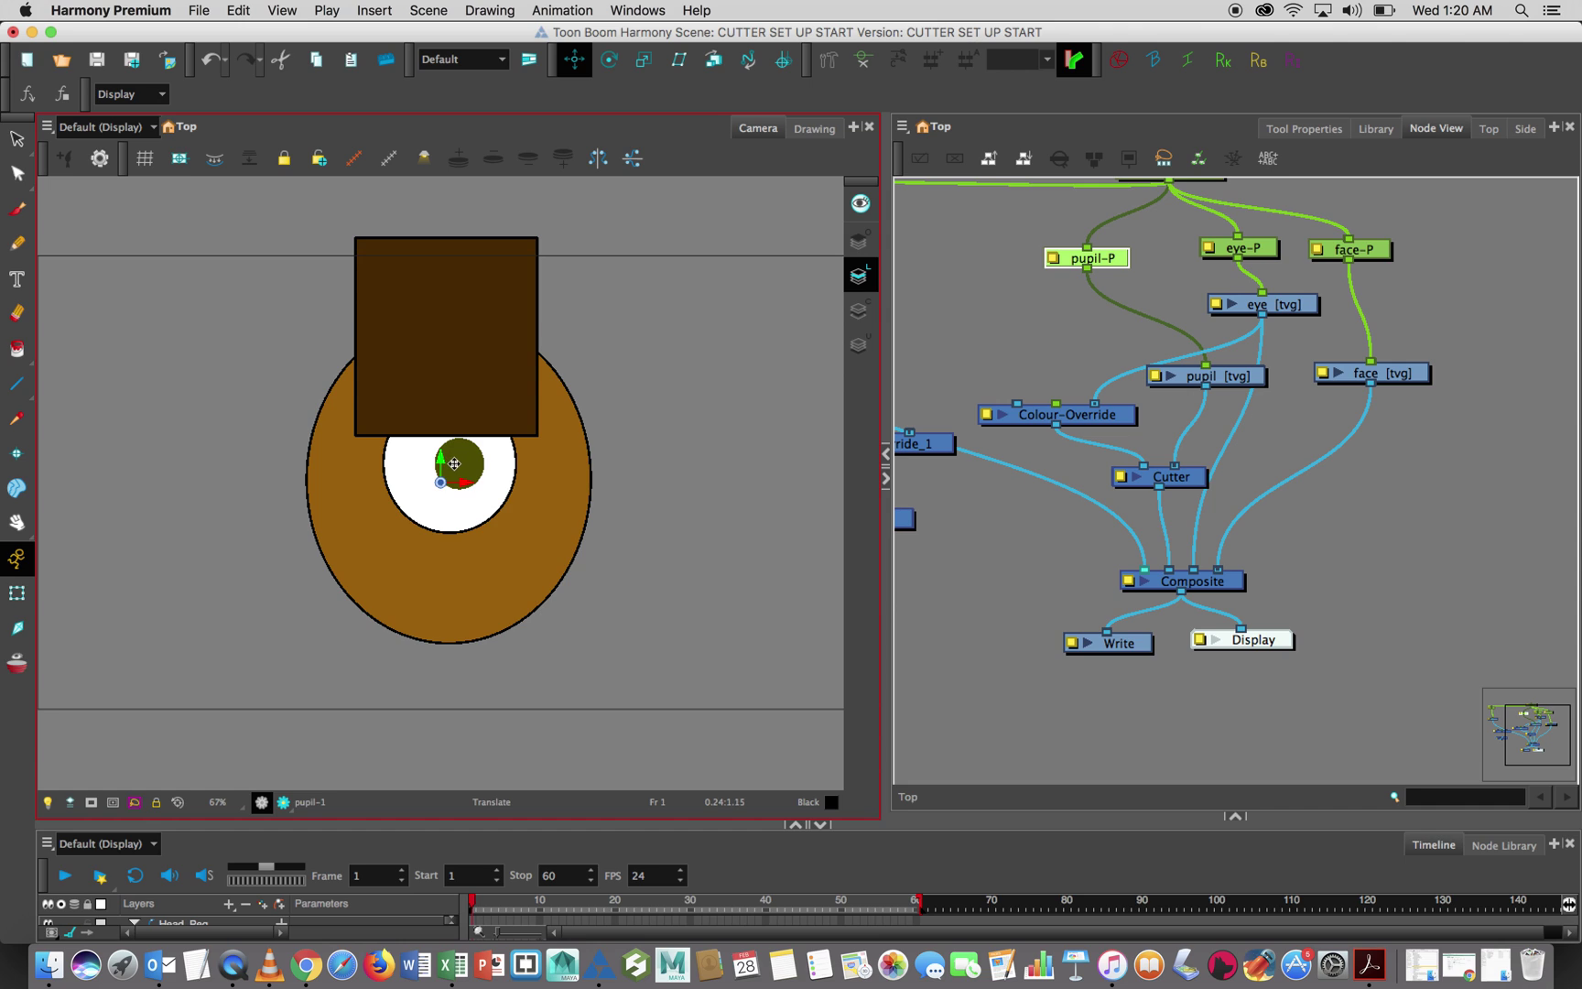
pyautogui.moveTo(477, 467); pyautogui.dragTo(516, 472)
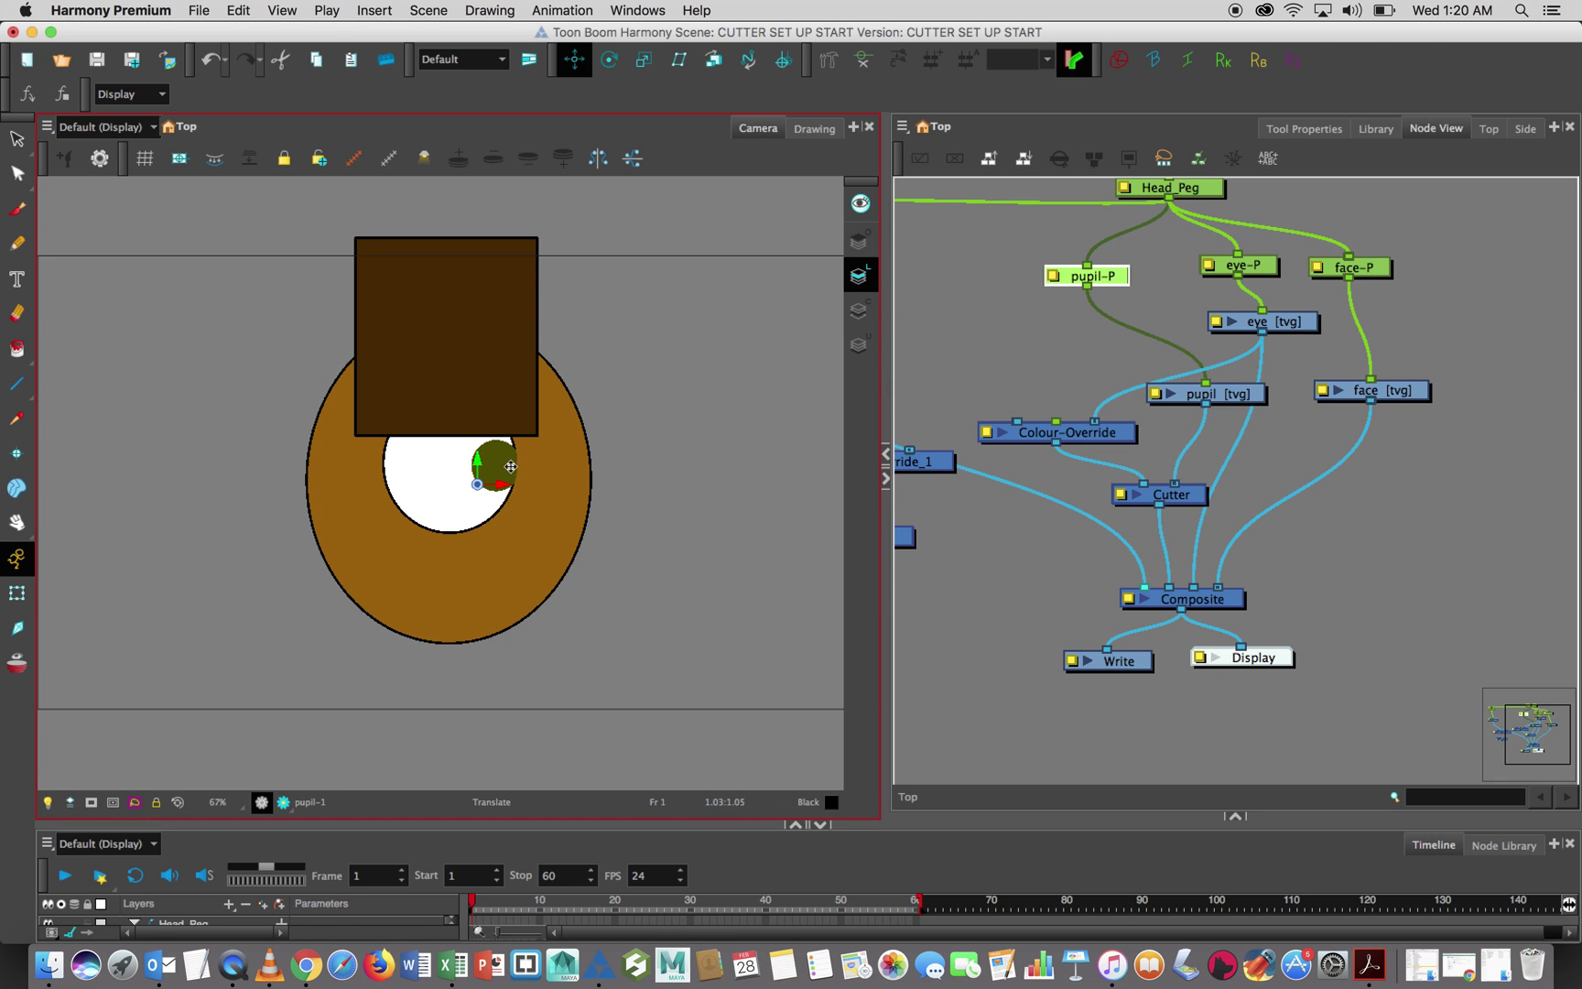
pyautogui.moveTo(506, 466); pyautogui.dragTo(442, 485)
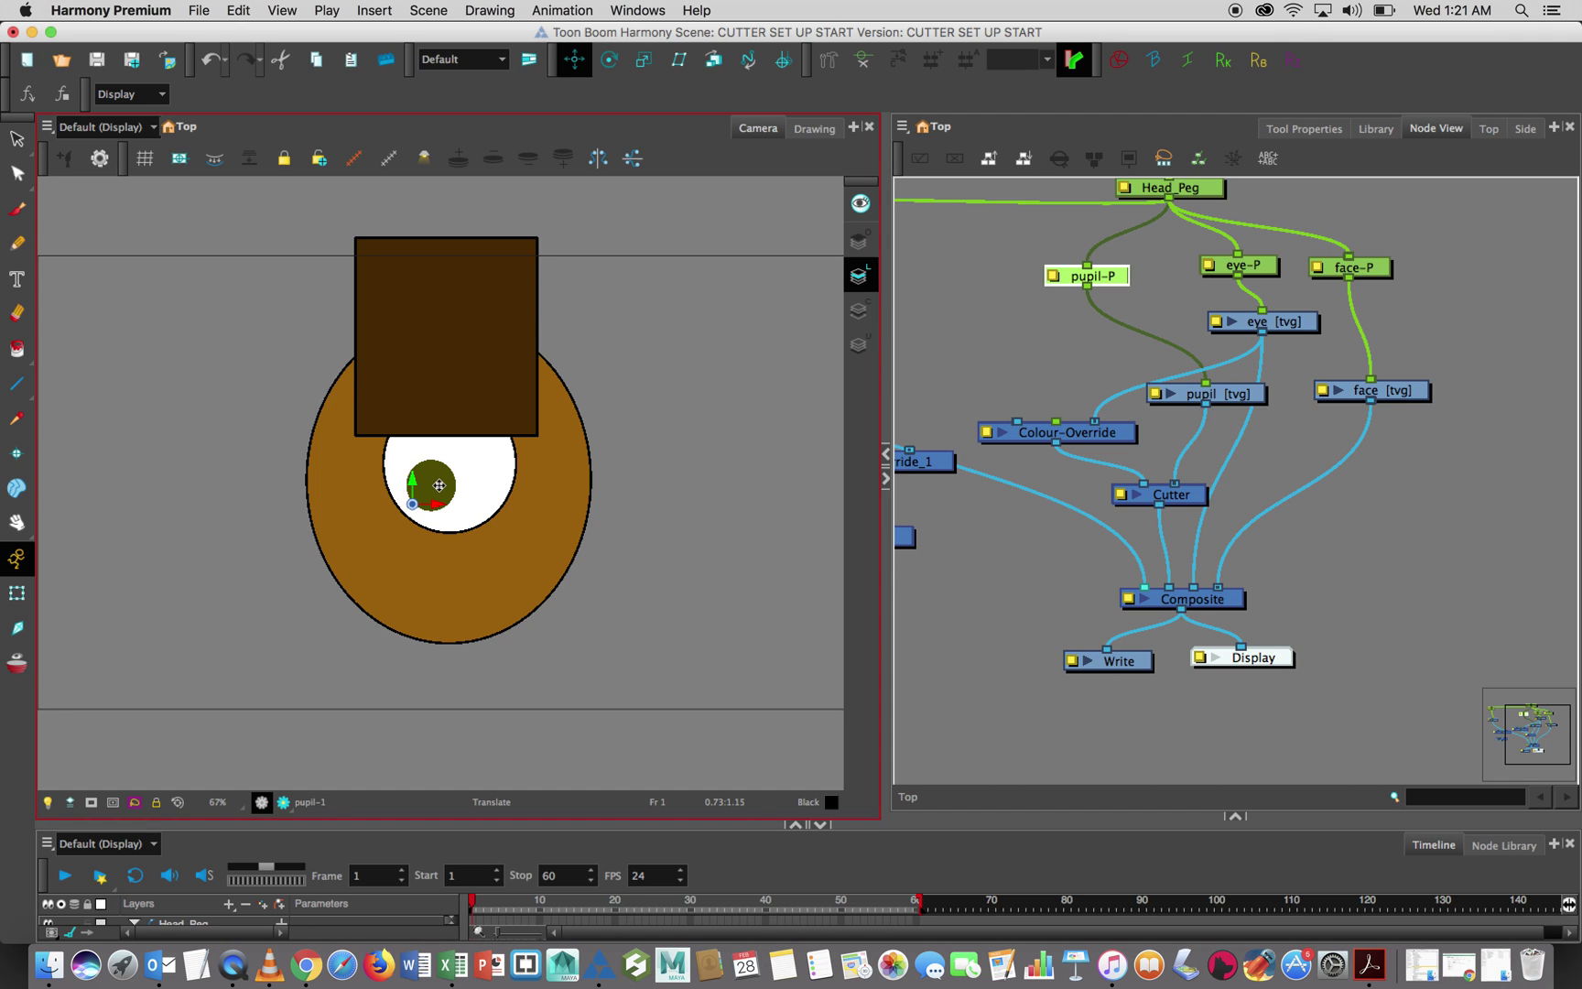
pyautogui.moveTo(440, 485); pyautogui.dragTo(572, 480)
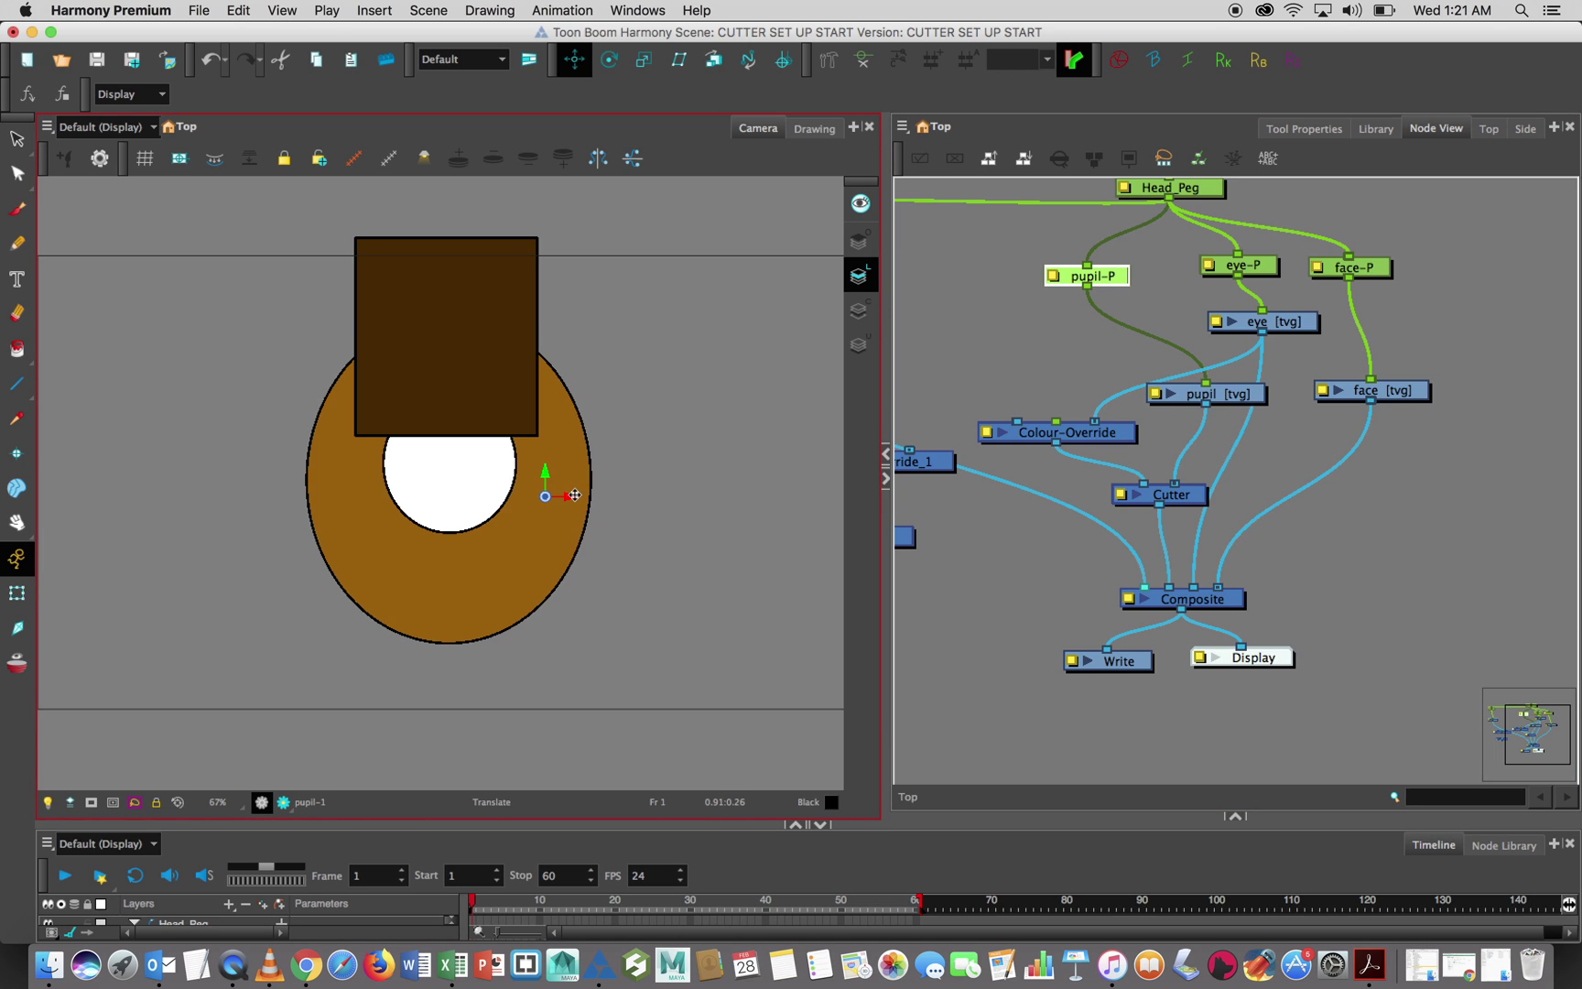
pyautogui.moveTo(575, 495); pyautogui.dragTo(437, 491)
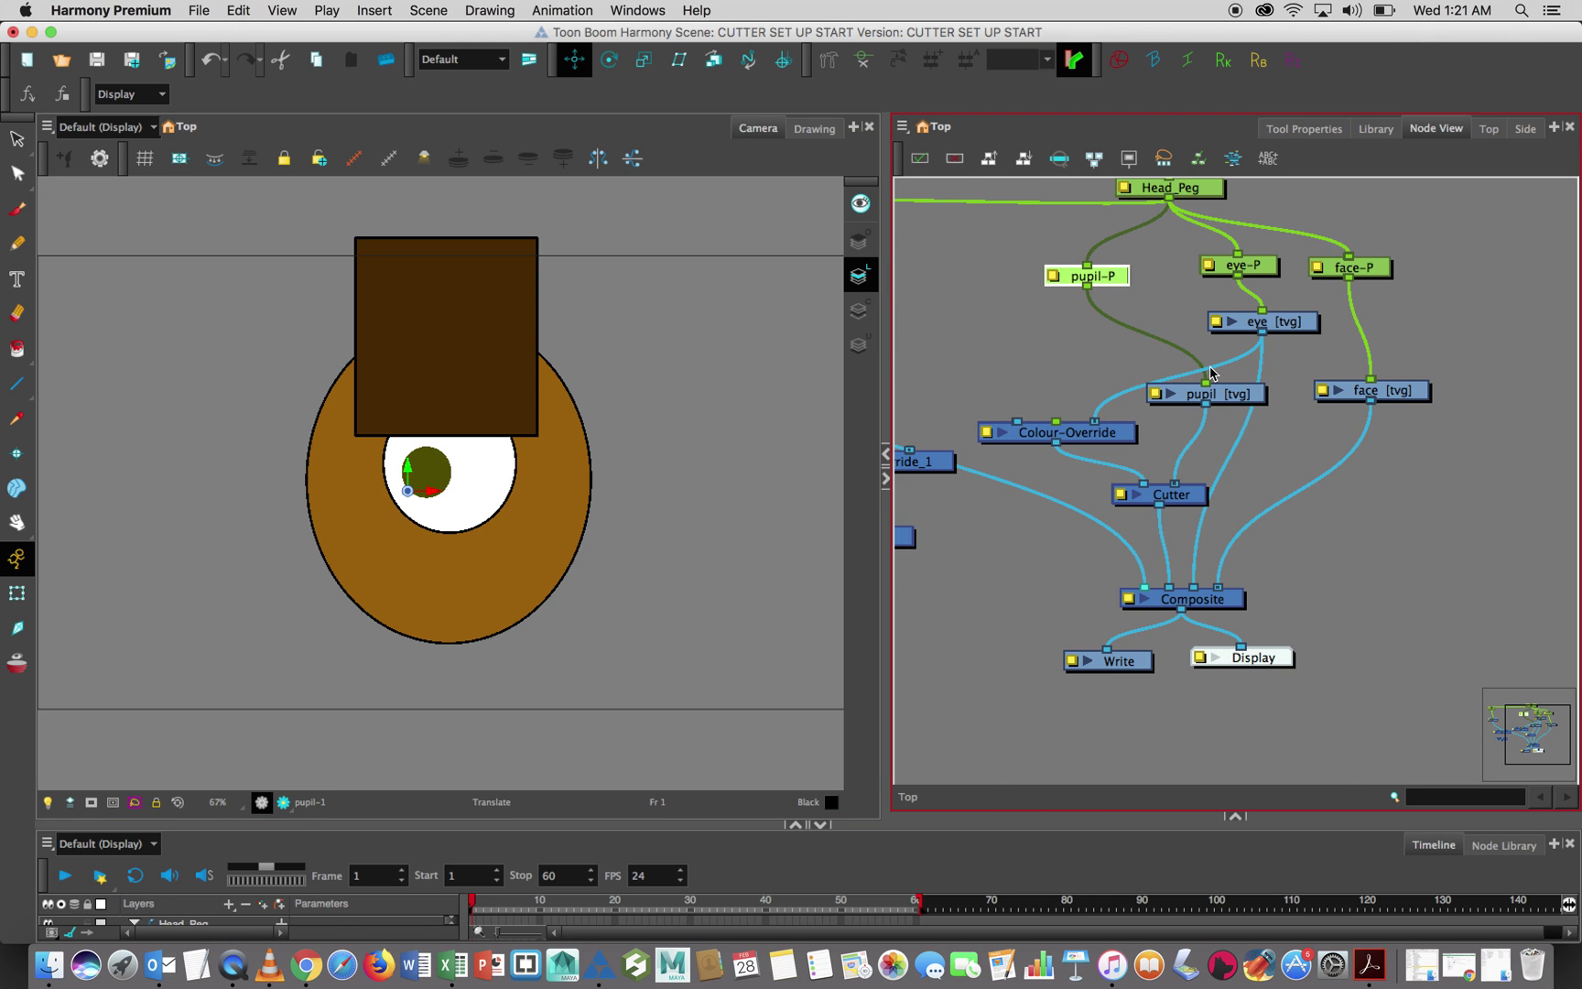
# - Move Colour-Override_1 off the lid's connection to the Composite and select Cutter_1
pyautogui.scroll(-2, 1211, 373)
pyautogui.scroll(-1, 1211, 372)
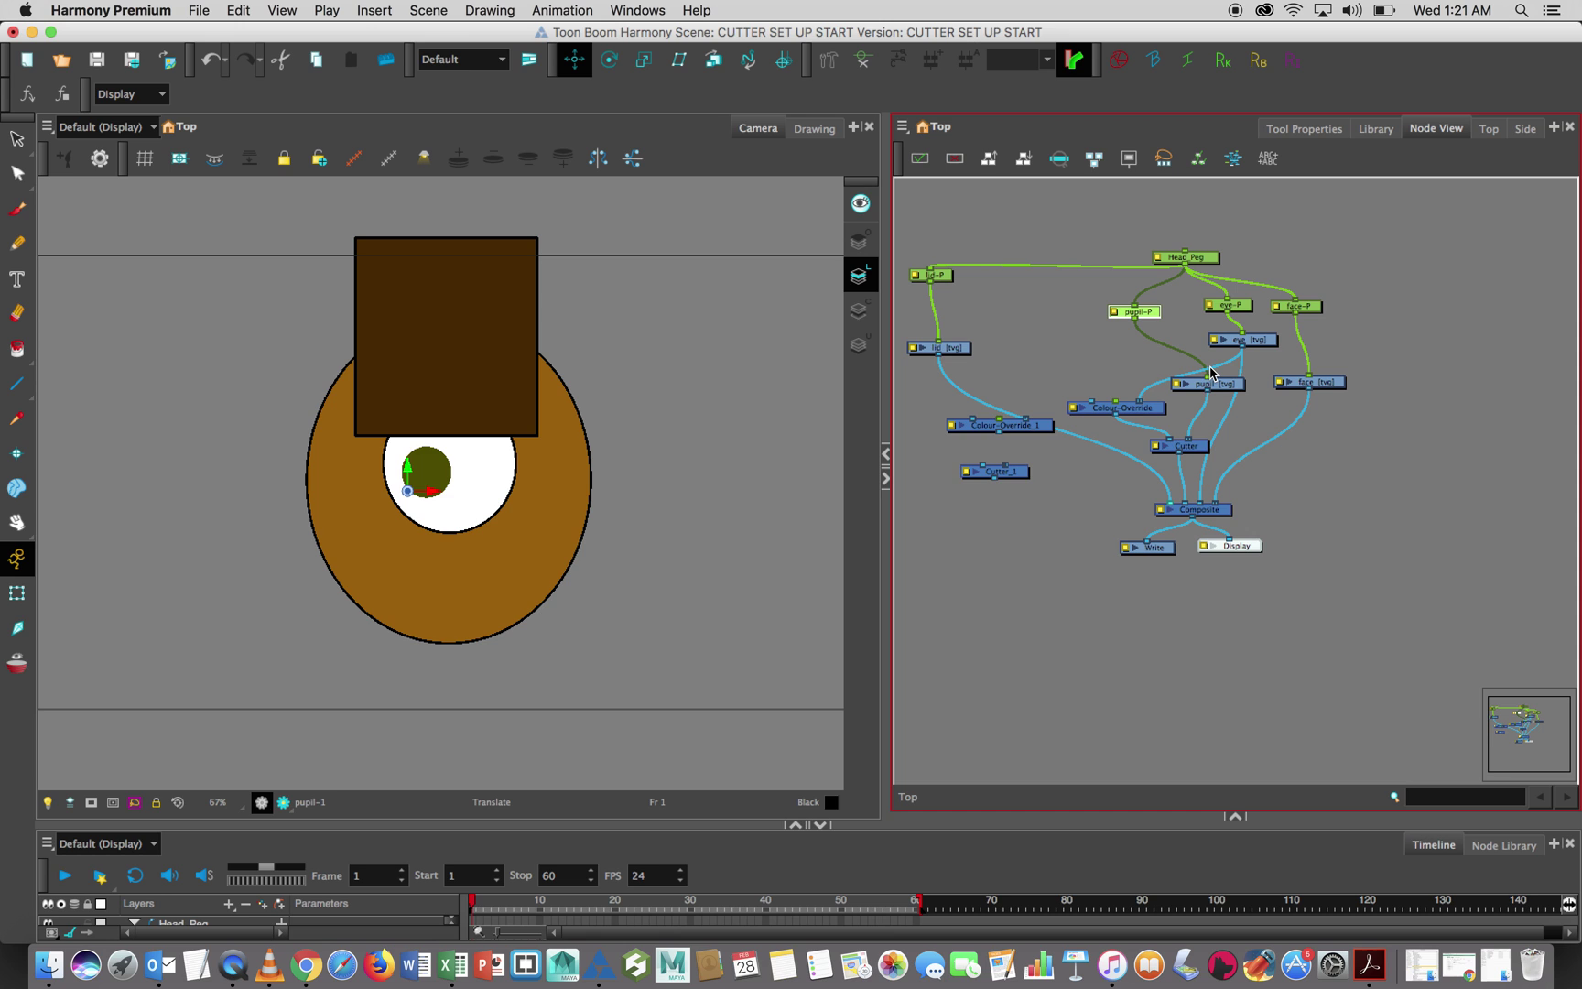
pyautogui.scroll(3, 1017, 403)
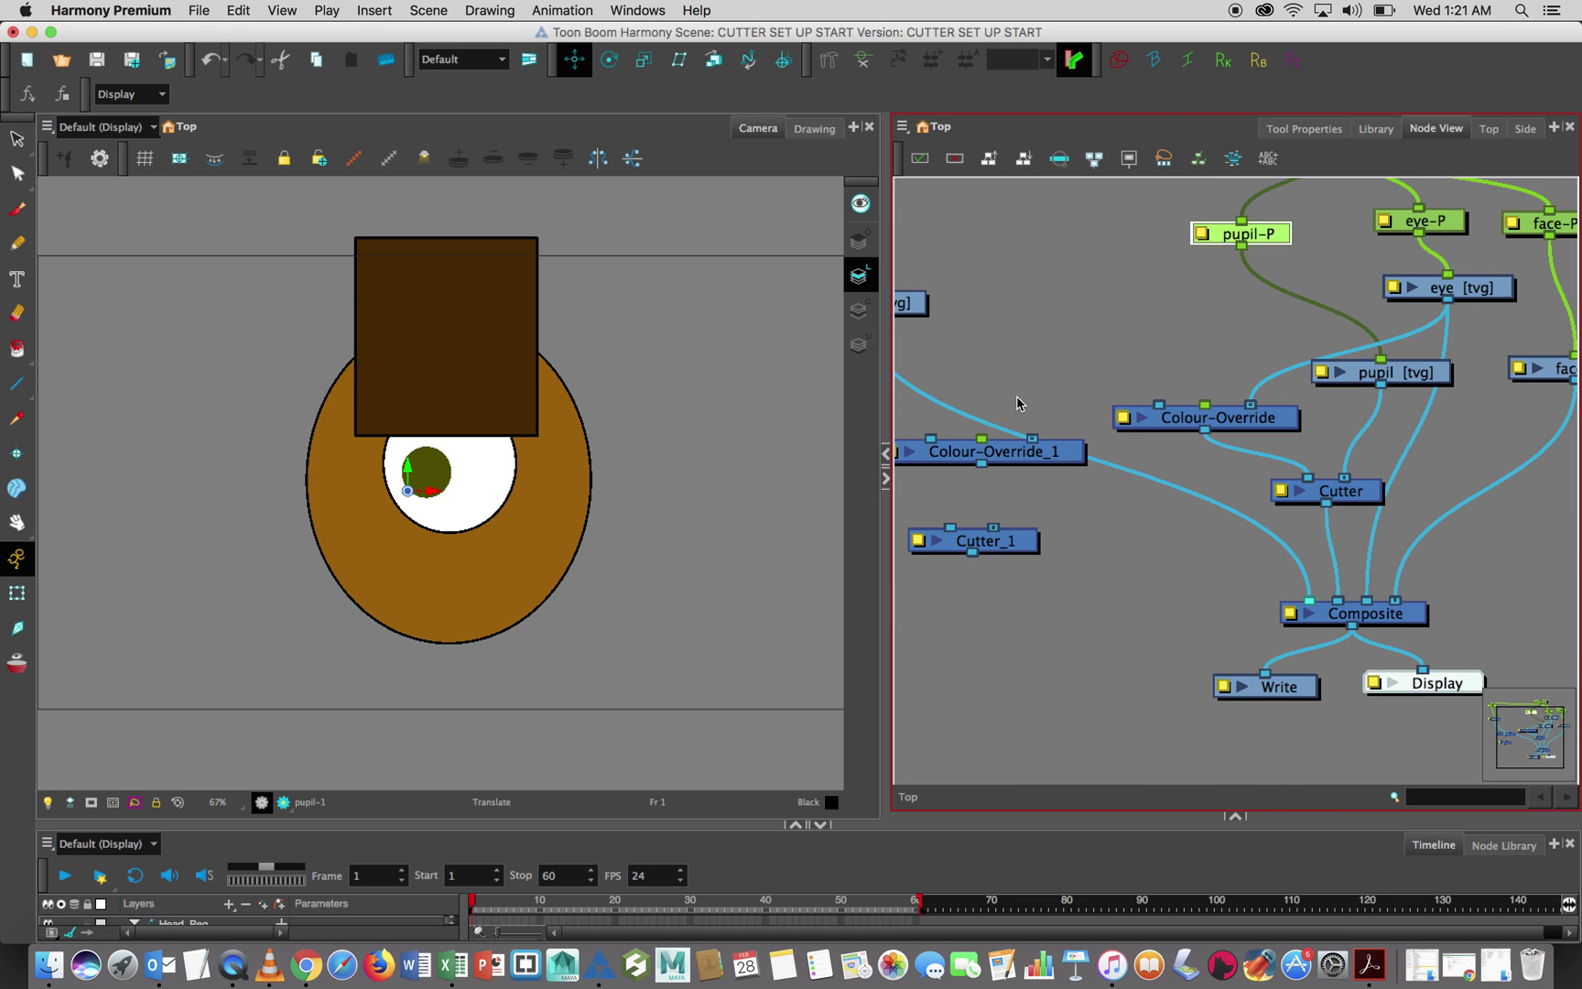
pyautogui.moveTo(1049, 404); pyautogui.dragTo(1277, 458)
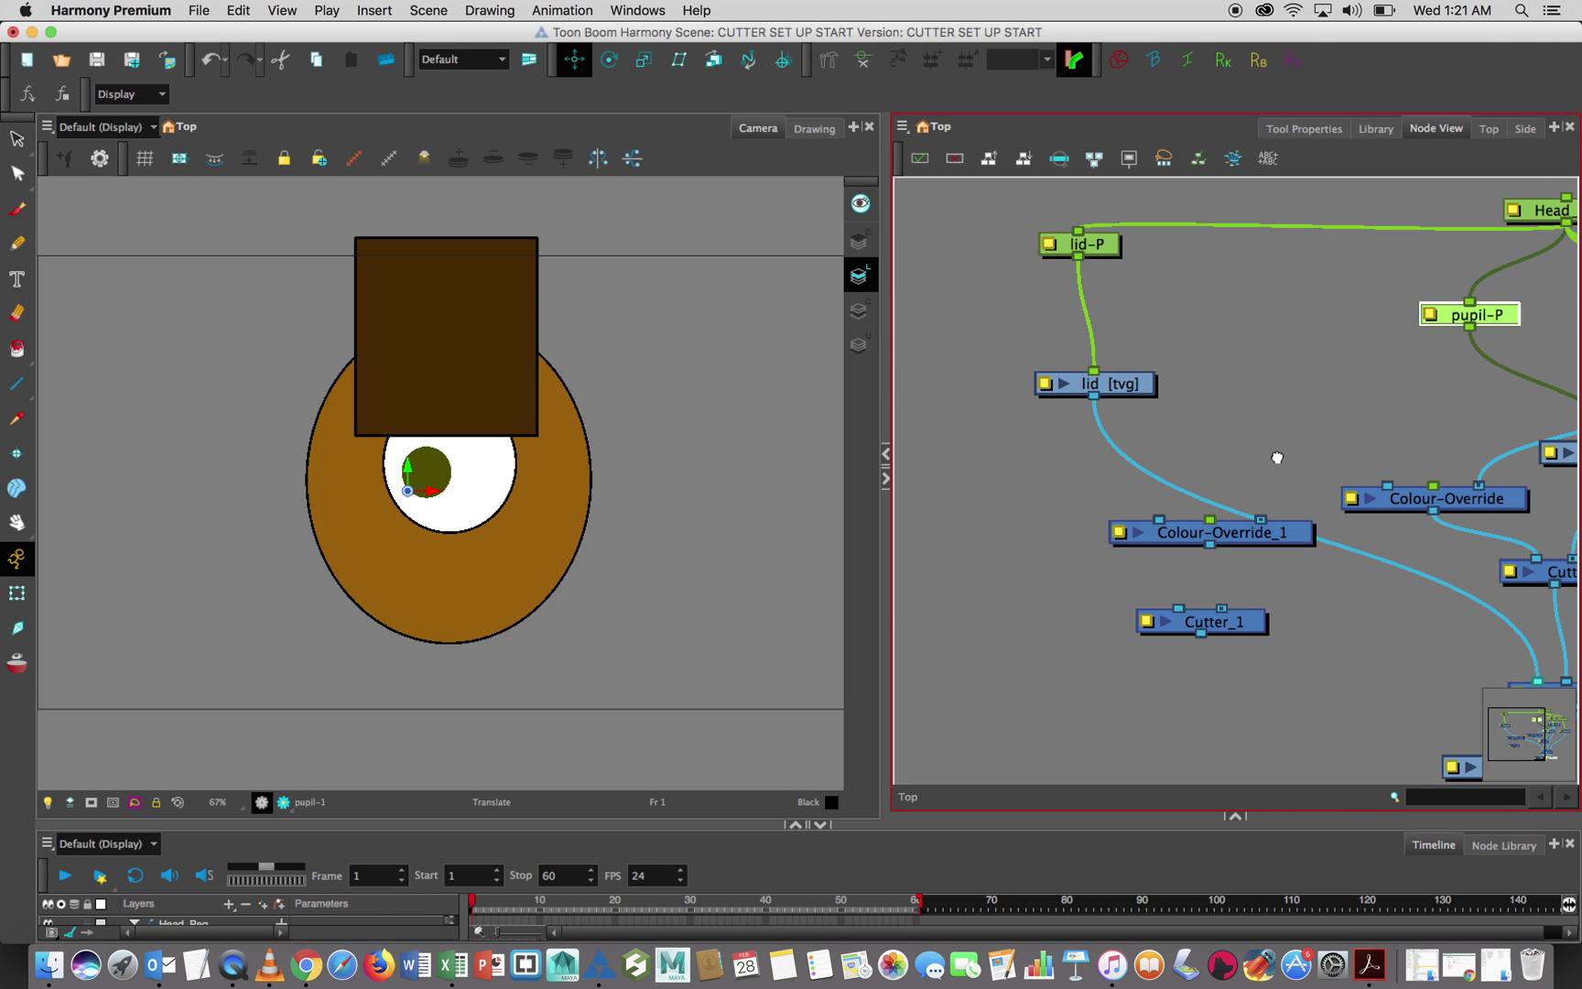
pyautogui.click(1260, 540)
pyautogui.moveTo(1258, 538); pyautogui.dragTo(1070, 475)
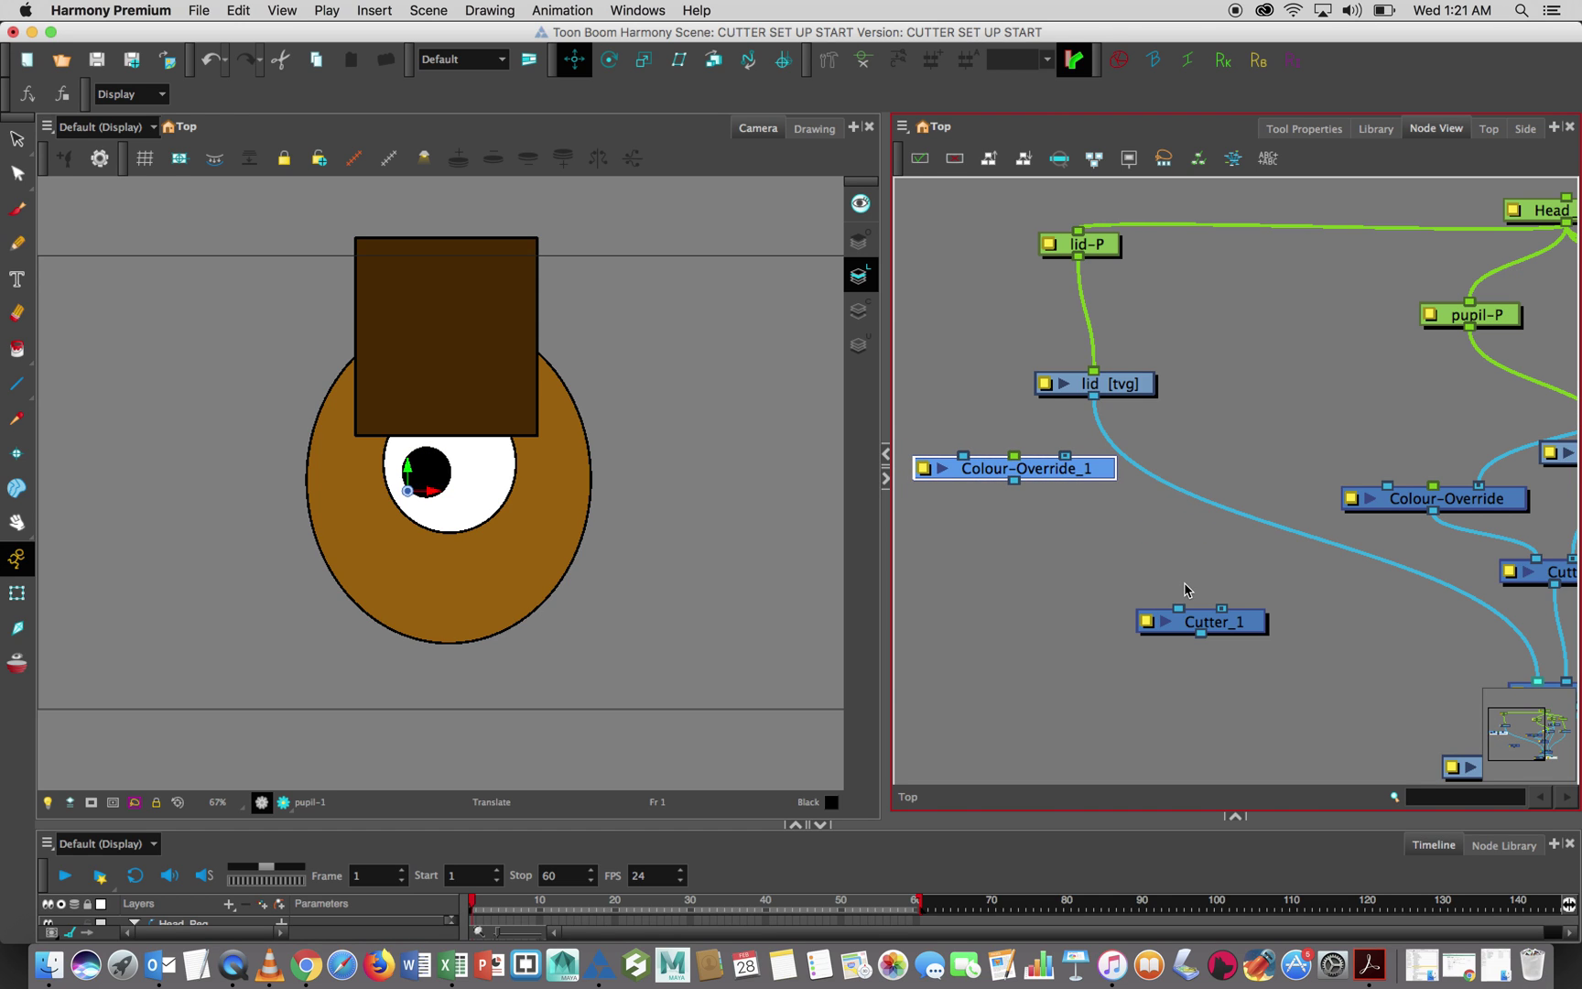
pyautogui.click(1241, 624)
pyautogui.scroll(3, 1241, 624)
pyautogui.scroll(-2, 1240, 624)
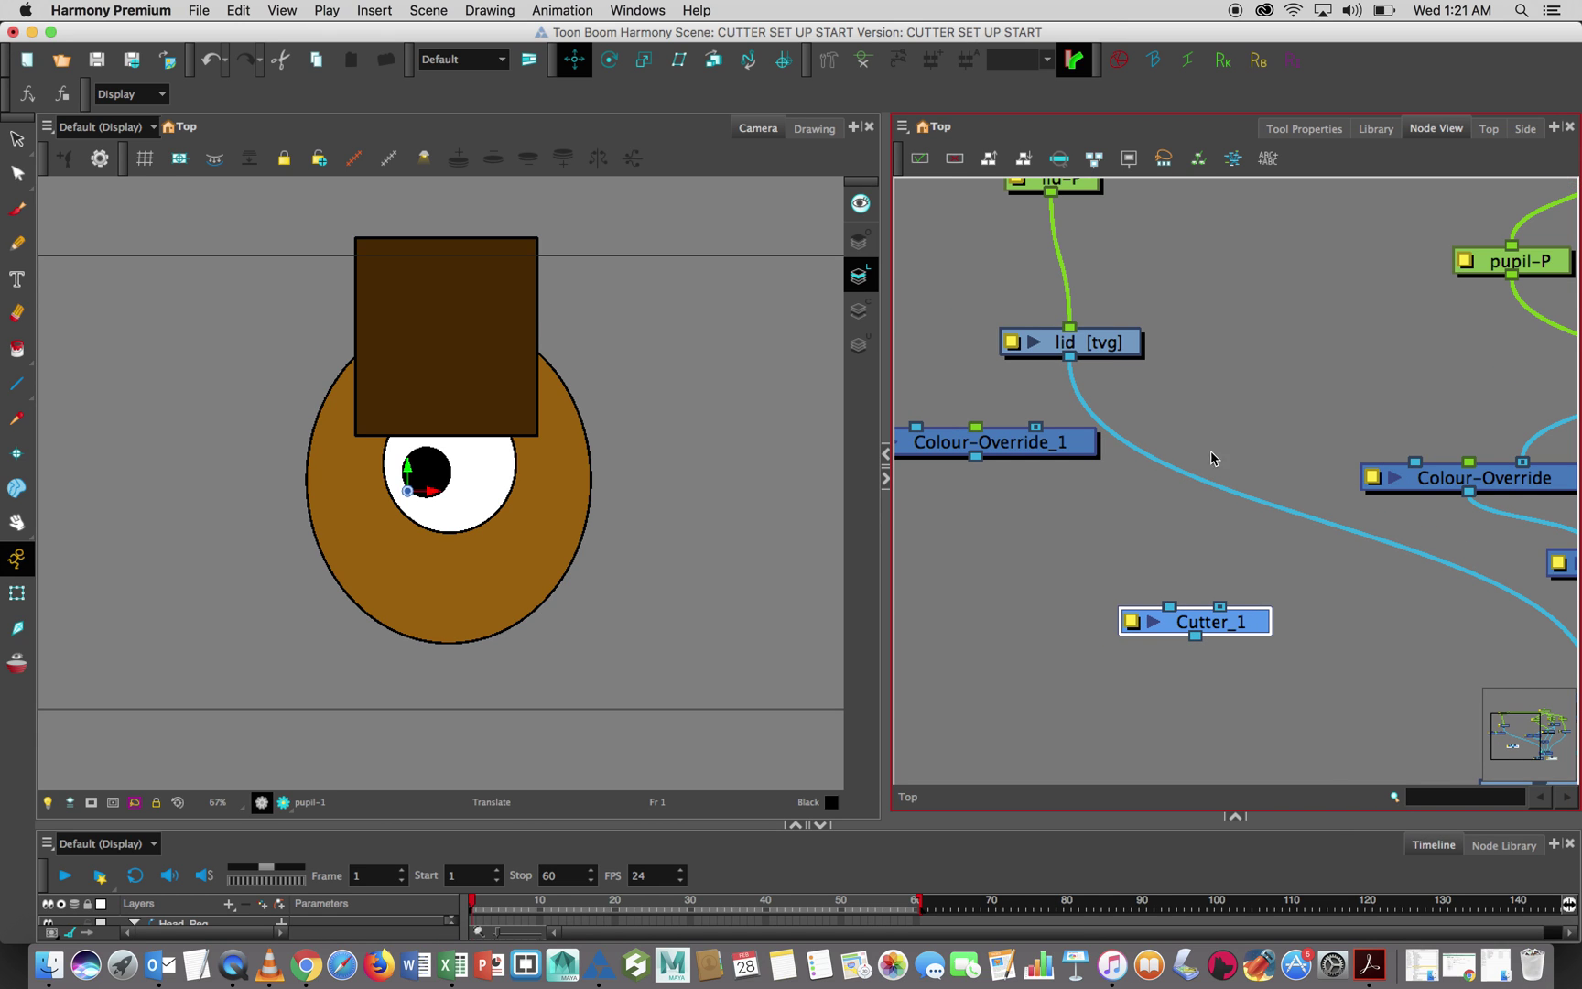
# - Try wiring the lid through Colour-Override_1 to Cutter_1's Matte and directly to its Image input, with Cutter_1 feeding the Composite
pyautogui.click(1127, 343)
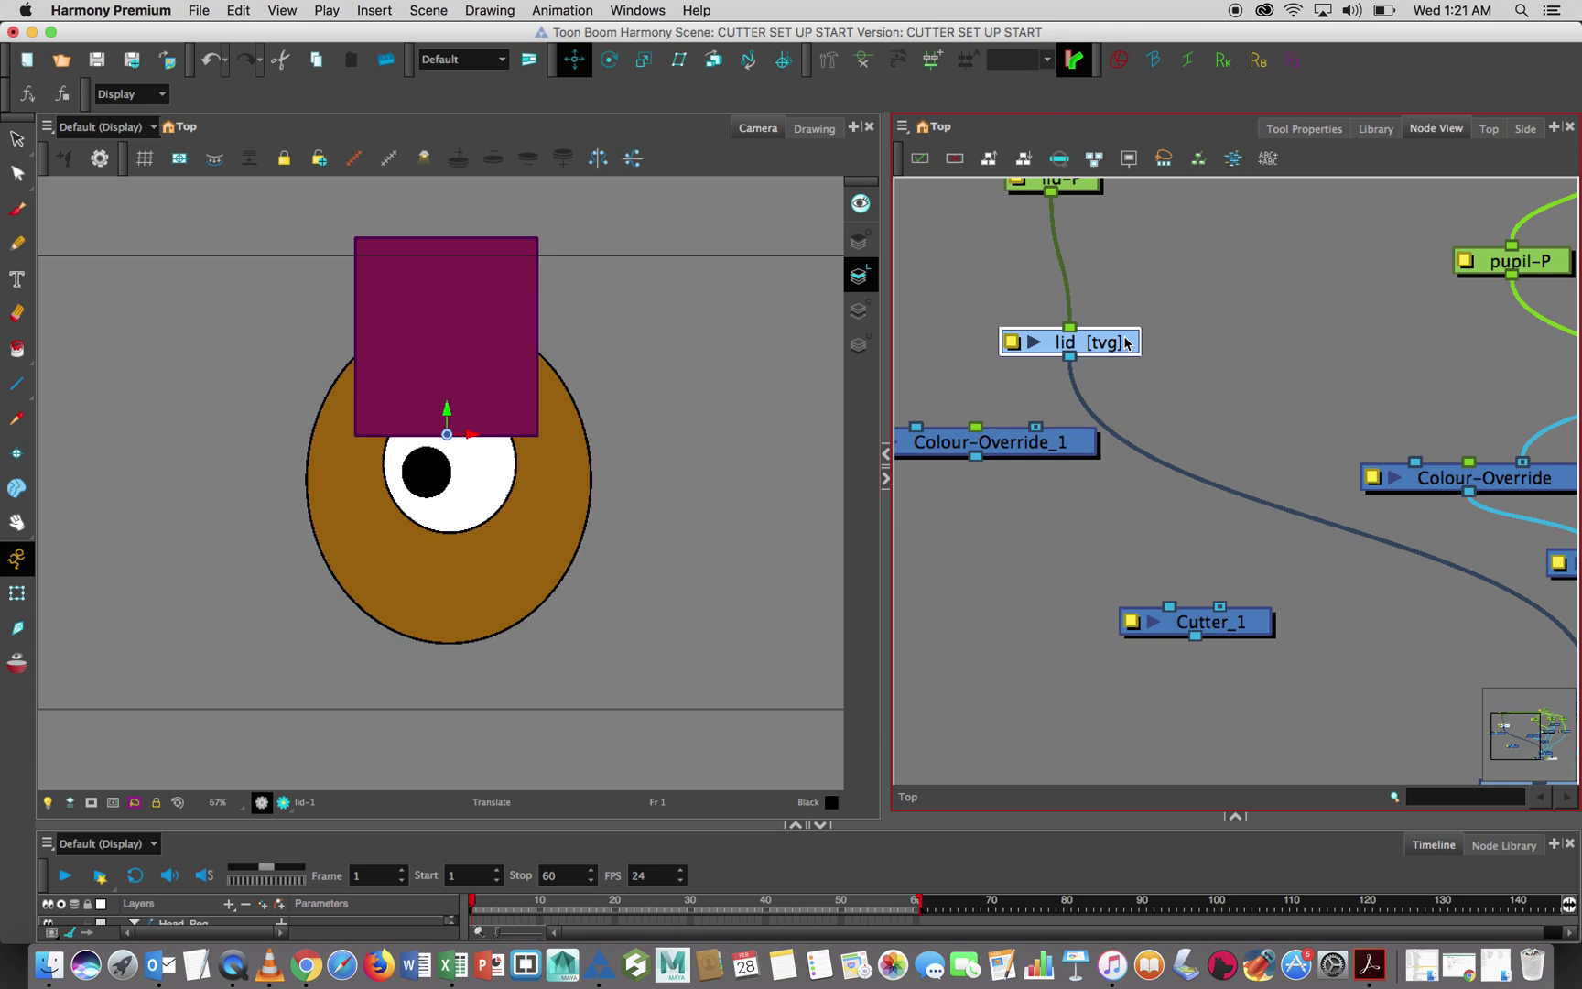
pyautogui.moveTo(1127, 343); pyautogui.dragTo(1118, 345)
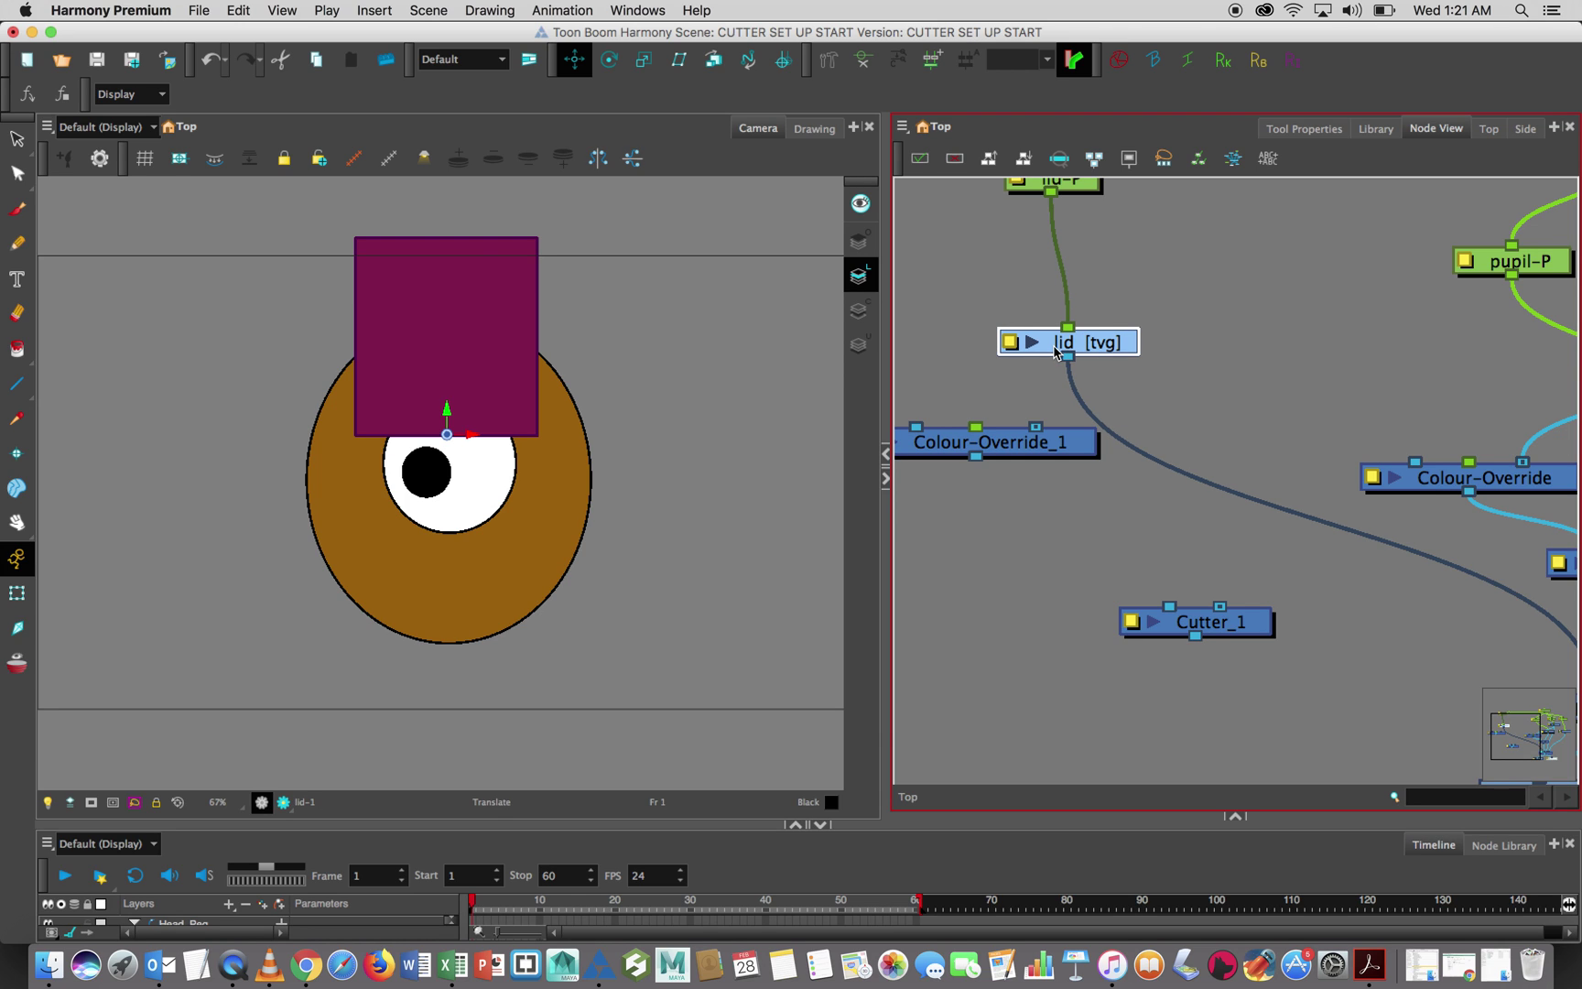
pyautogui.moveTo(1067, 356); pyautogui.dragTo(1166, 588)
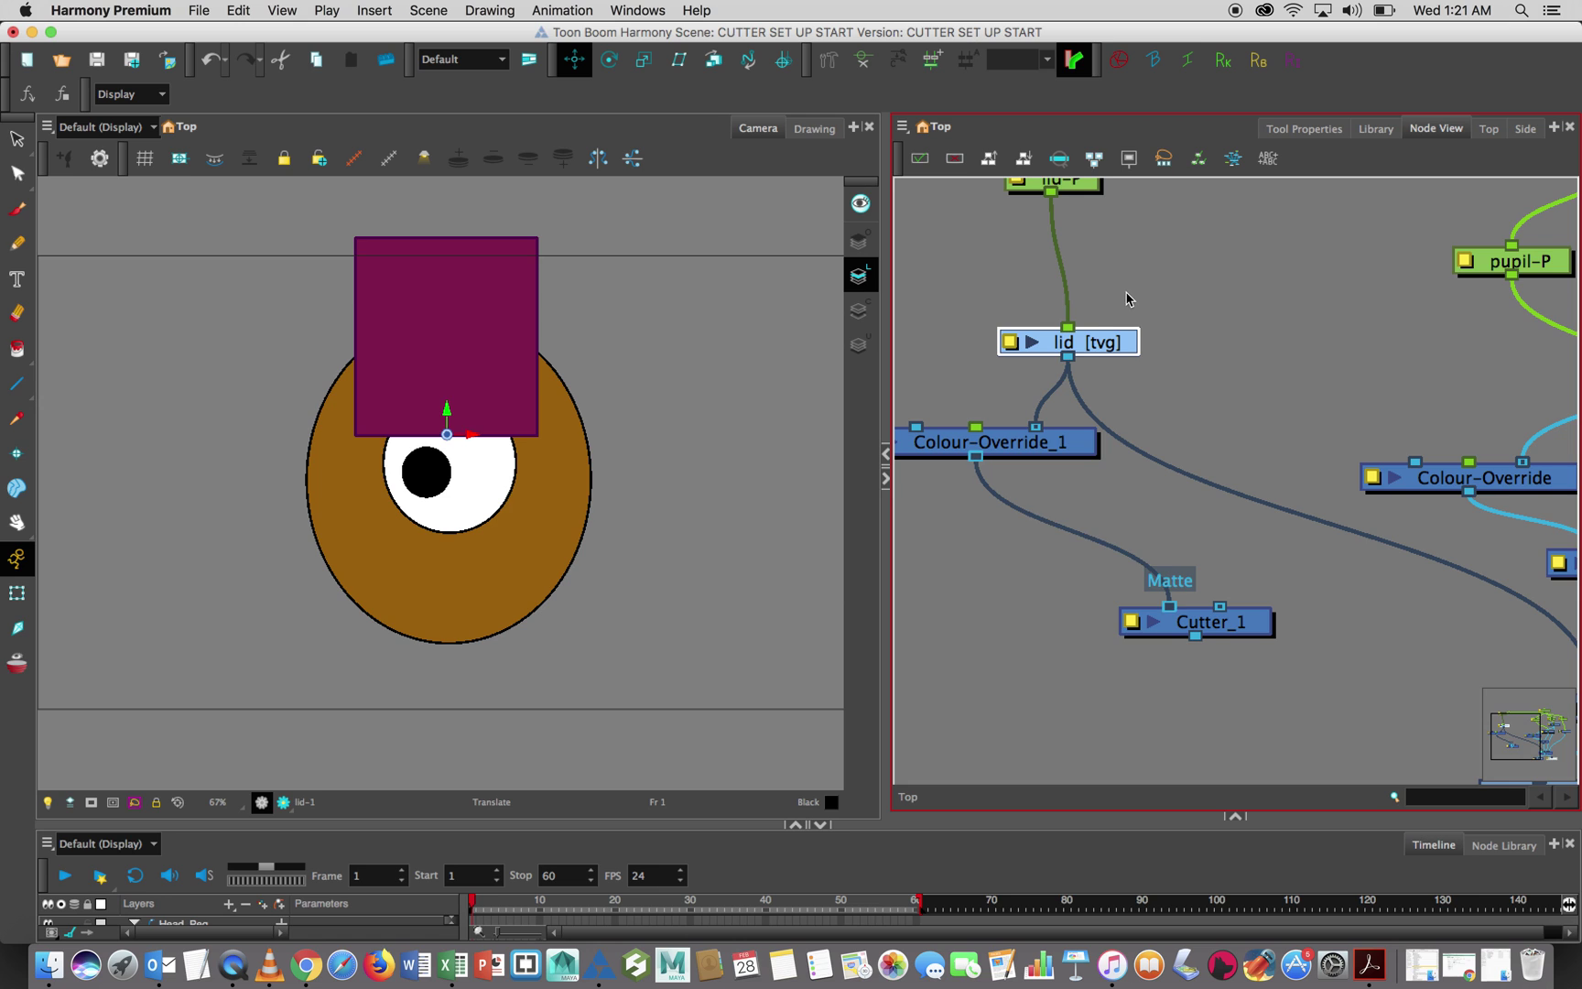
pyautogui.moveTo(1070, 357); pyautogui.dragTo(1220, 604)
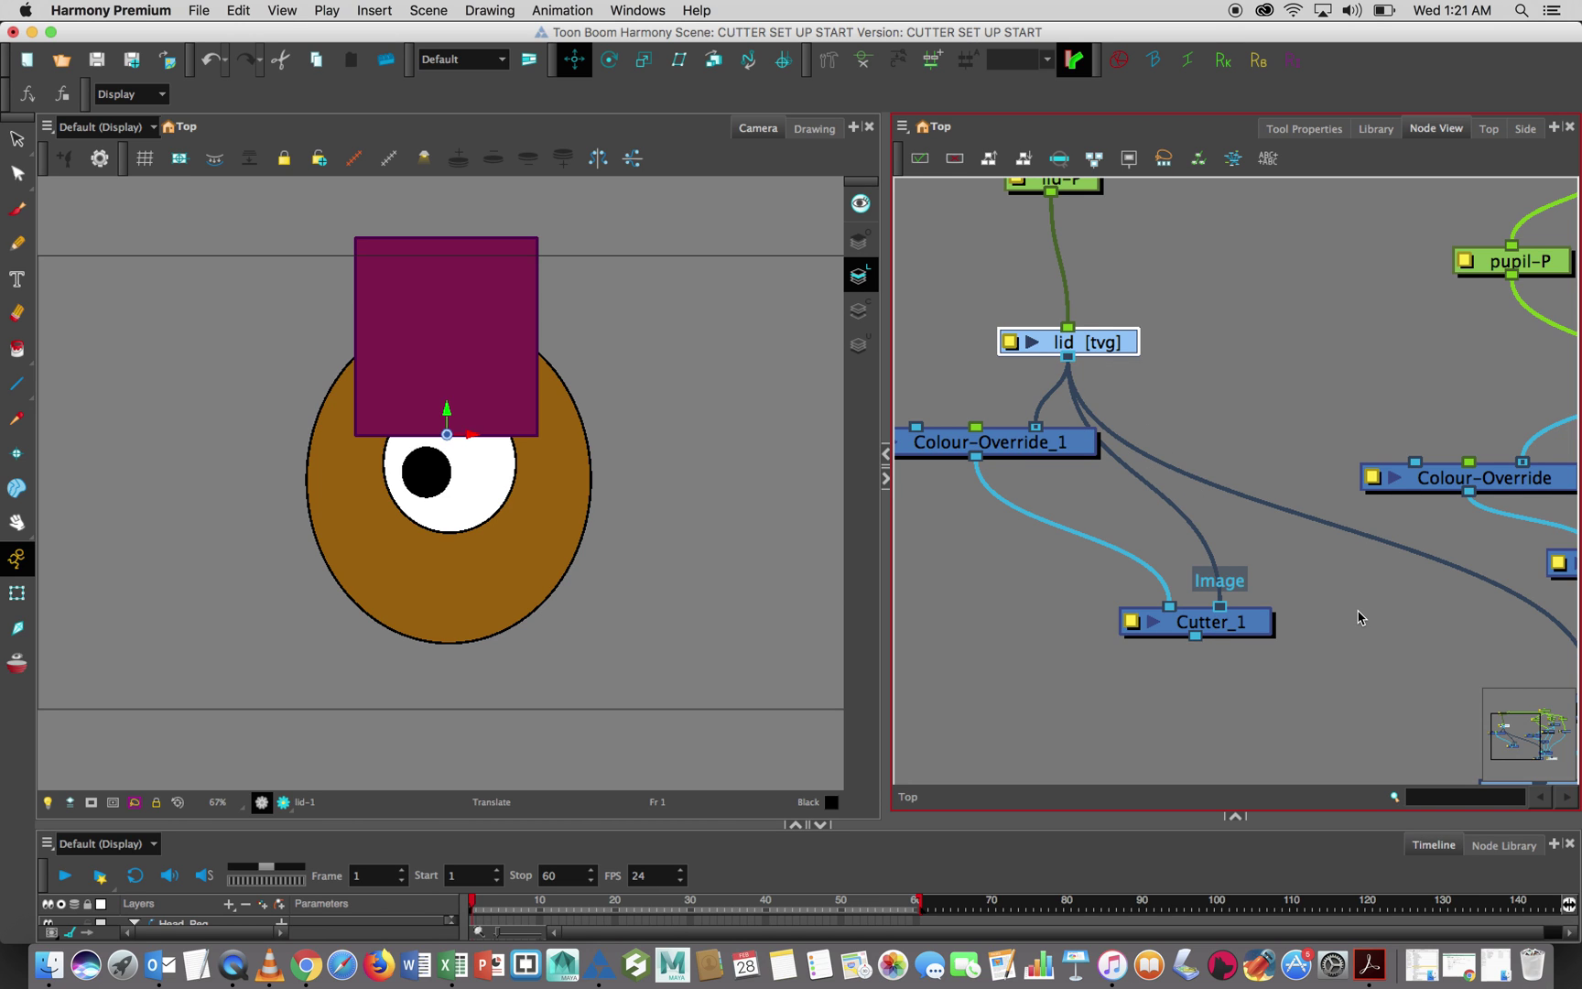
pyautogui.scroll(-4, 1361, 617)
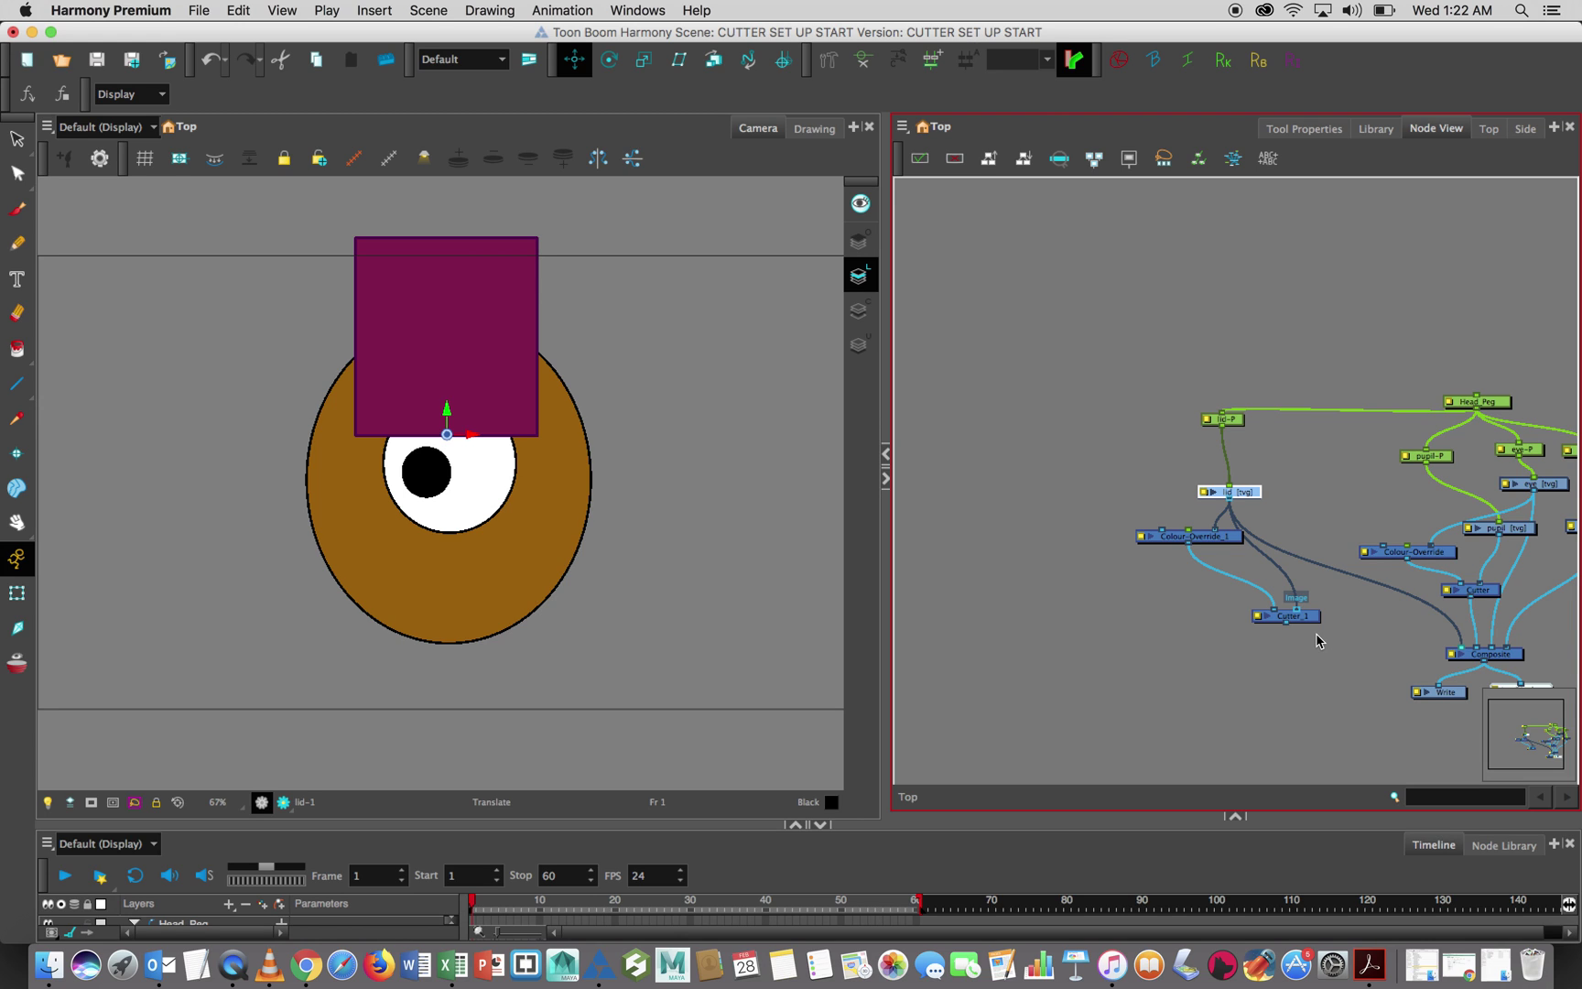
pyautogui.moveTo(1287, 626); pyautogui.dragTo(1450, 652)
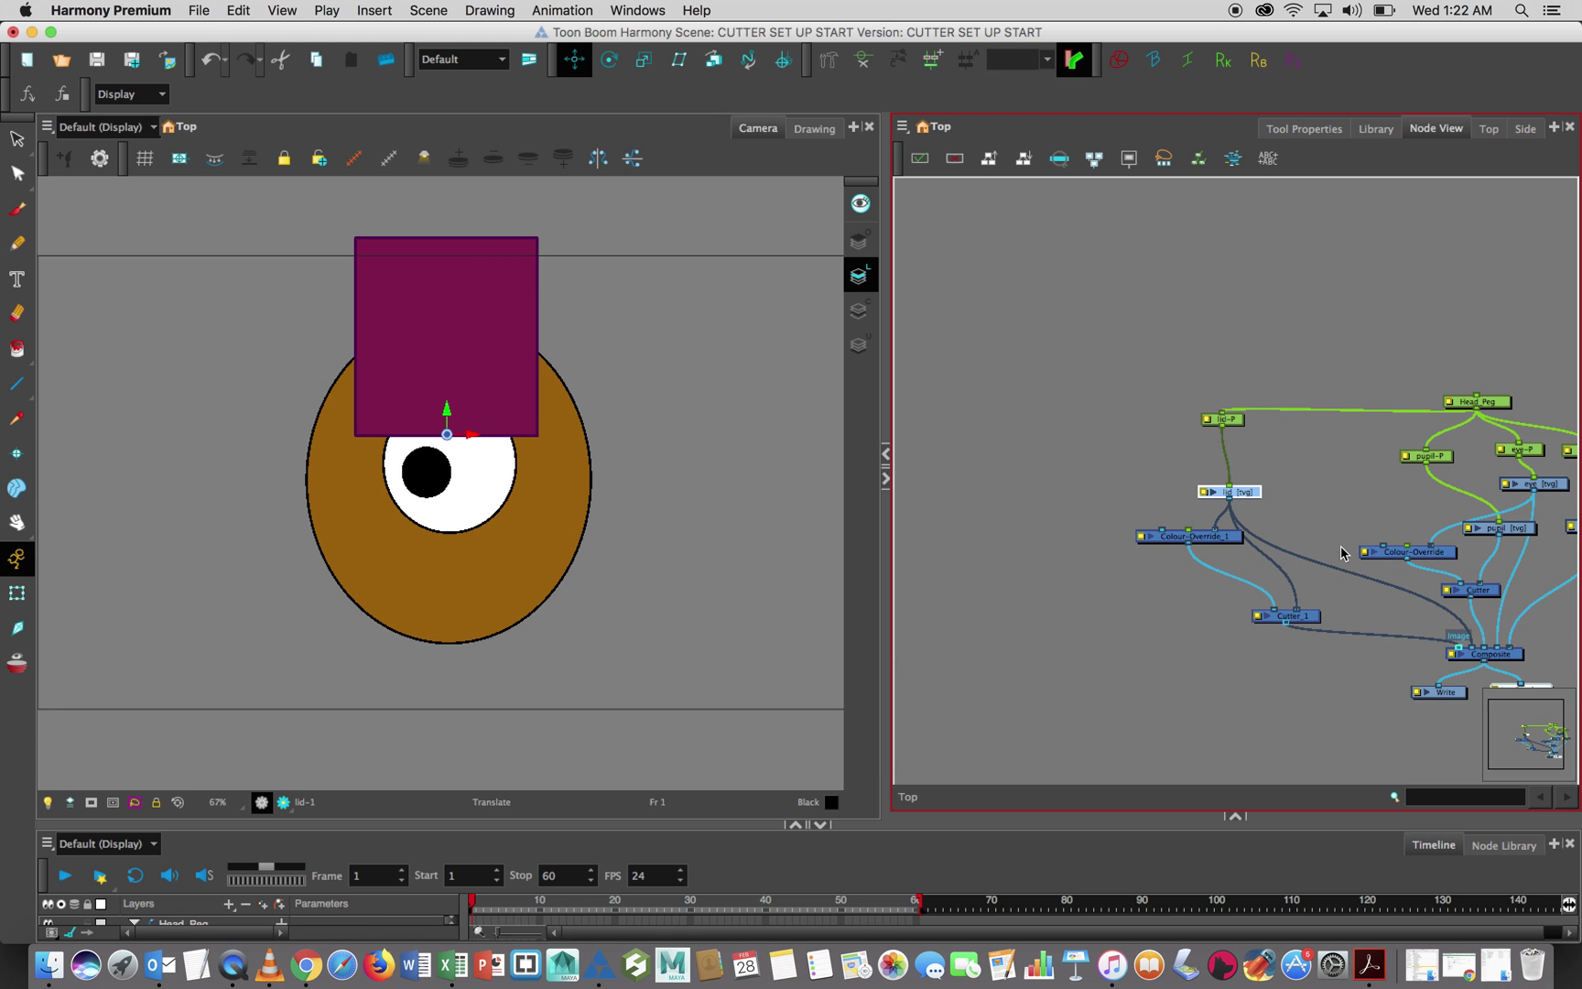
# - Space out the Colour-Override_1, Cutter_1 and lid nodes to make their connections easier to follow
pyautogui.moveTo(1229, 540); pyautogui.dragTo(1213, 545)
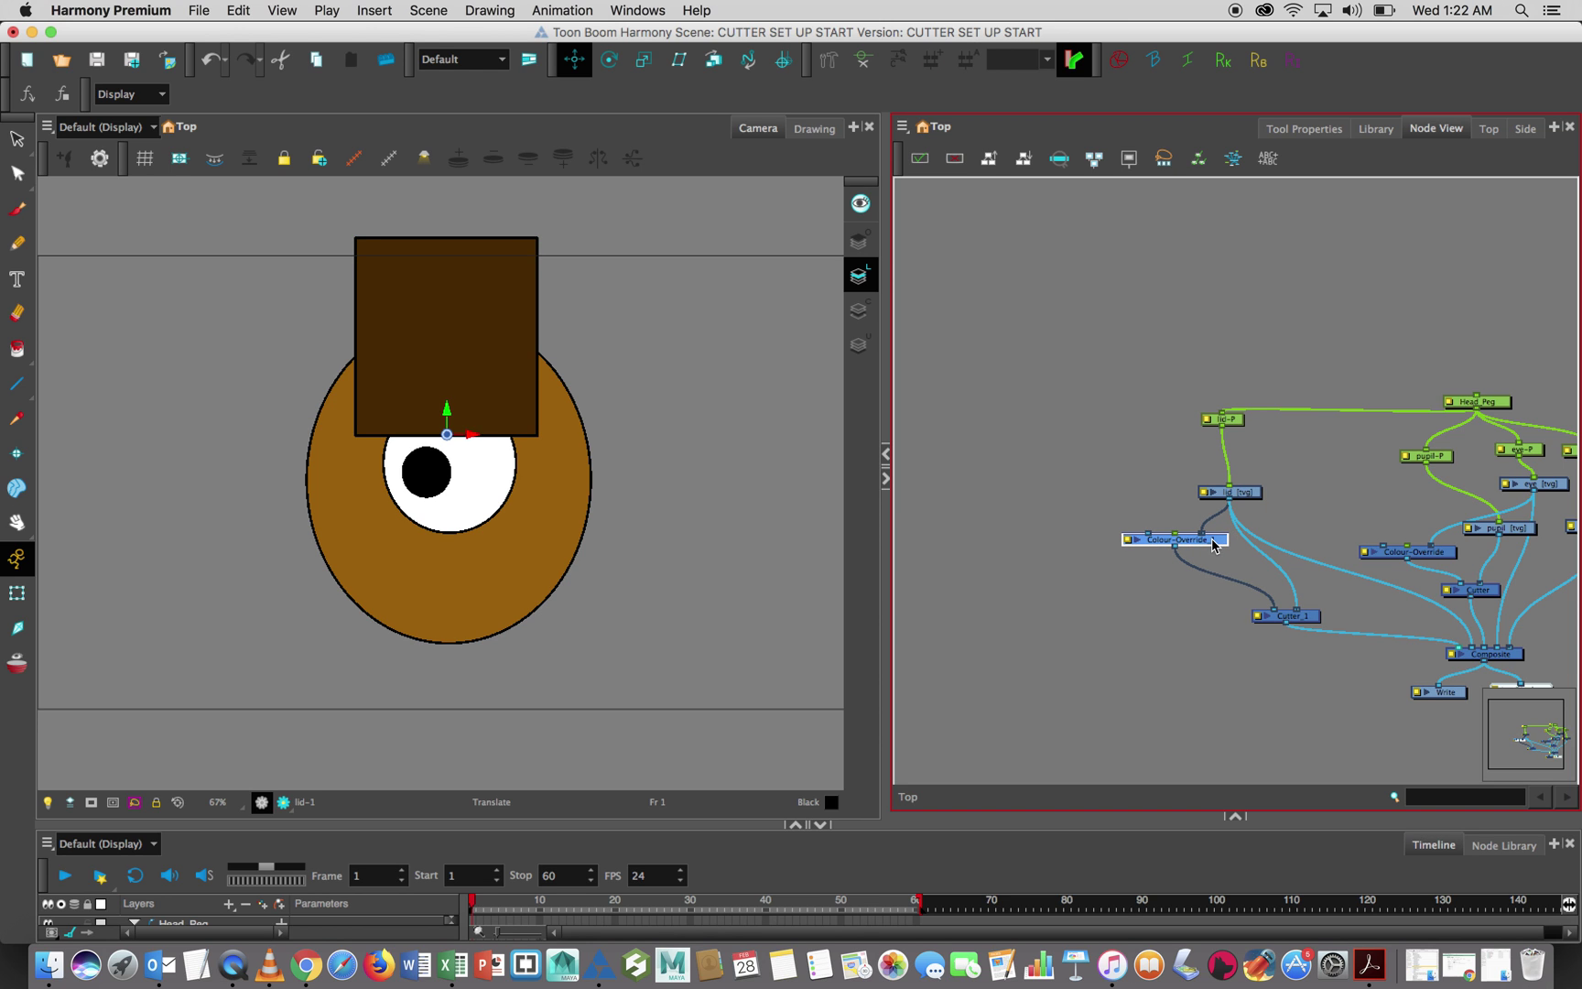
pyautogui.scroll(8, 1213, 545)
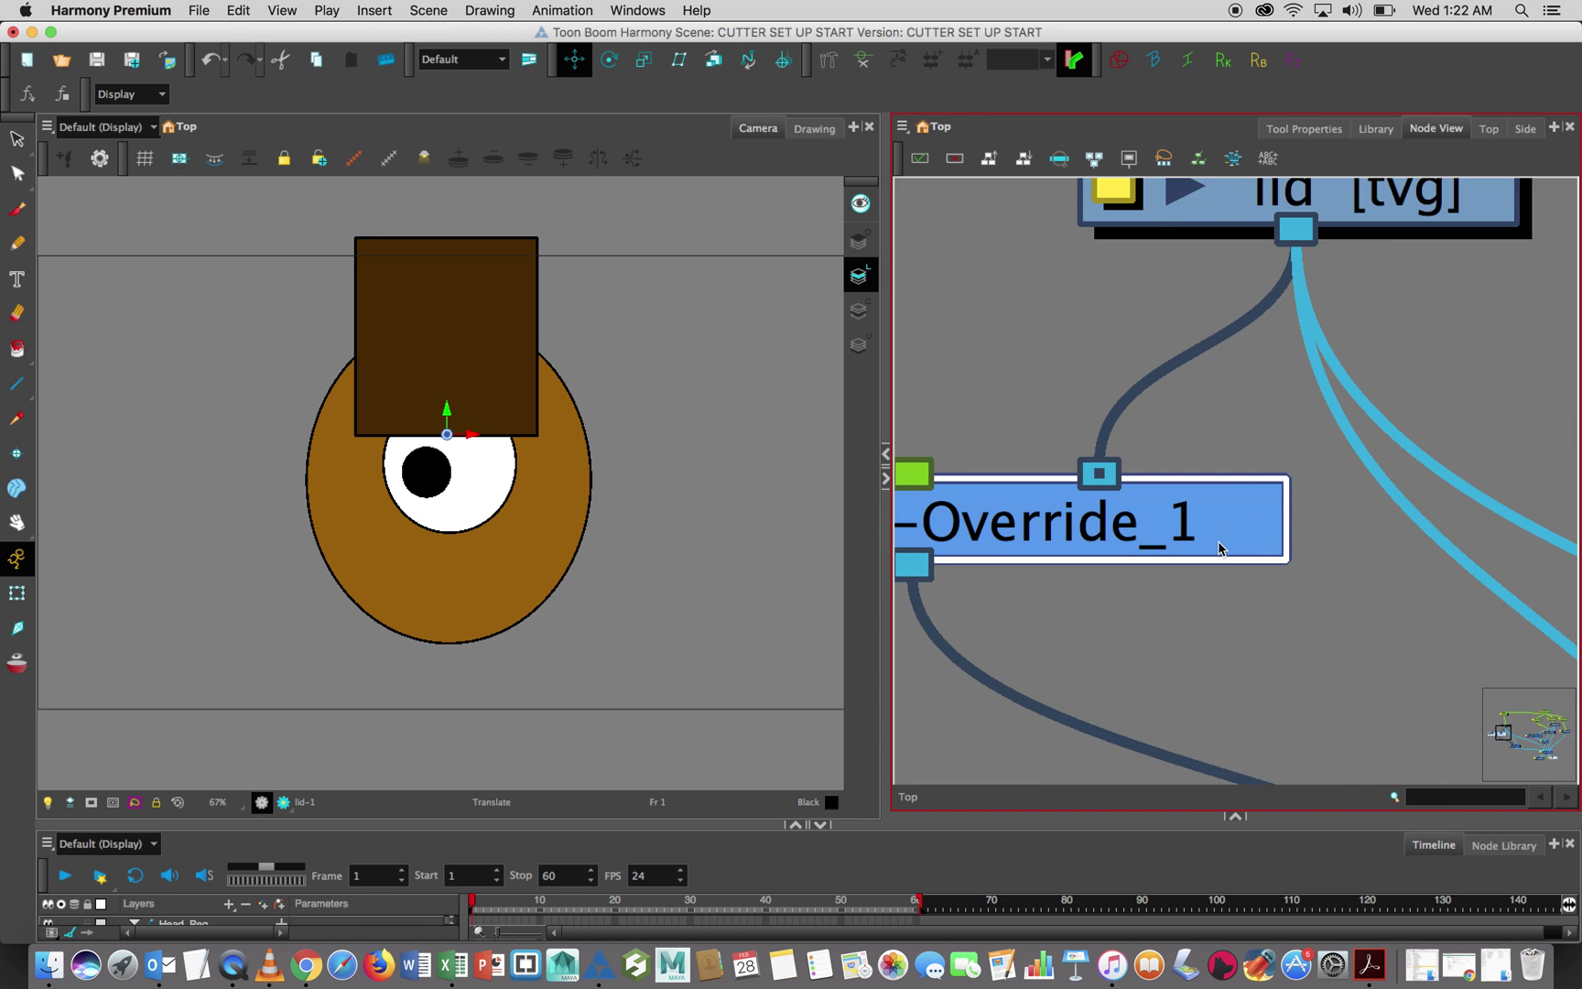
pyautogui.scroll(-6, 1219, 547)
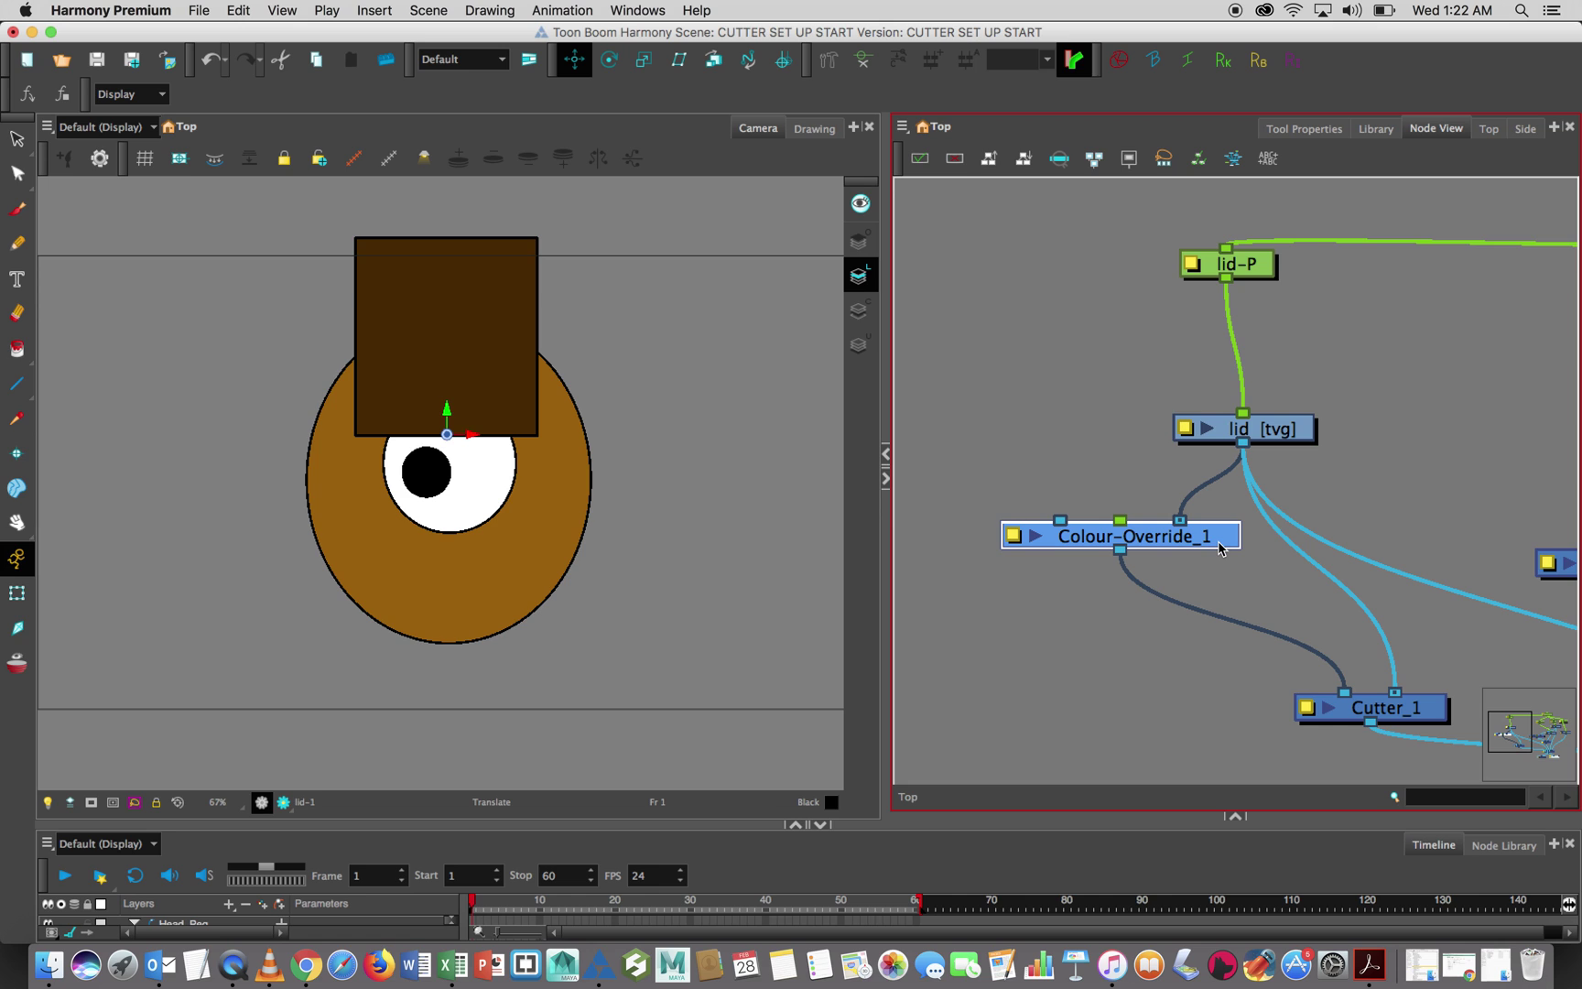
pyautogui.moveTo(1413, 710); pyautogui.dragTo(1380, 666)
pyautogui.moveTo(1271, 435); pyautogui.dragTo(1305, 427)
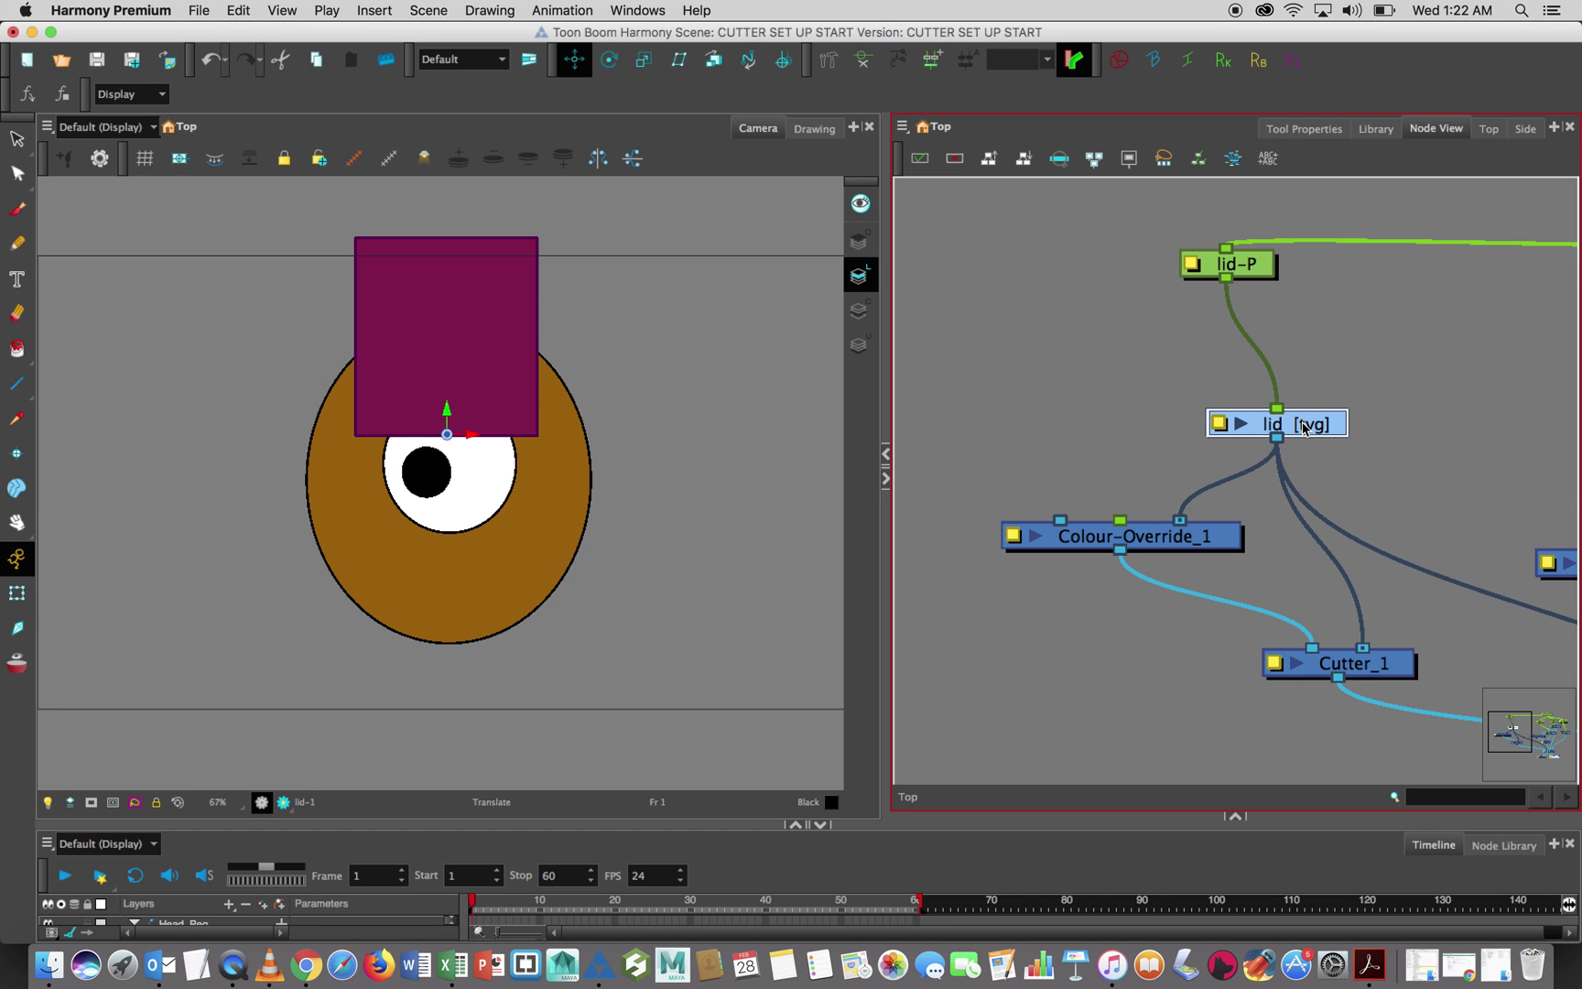
# - Undo the lid, Colour-Override_1 and Cutter_1 connections along with their node moves
pyautogui.press('super+z')
pyautogui.press('super+z')
pyautogui.press('super+z')
pyautogui.press('super+z')
pyautogui.press('super+z')
pyautogui.press('super+z')
pyautogui.press('super+z')
pyautogui.press('super+z')
pyautogui.press('super+z')
pyautogui.press('super+z')
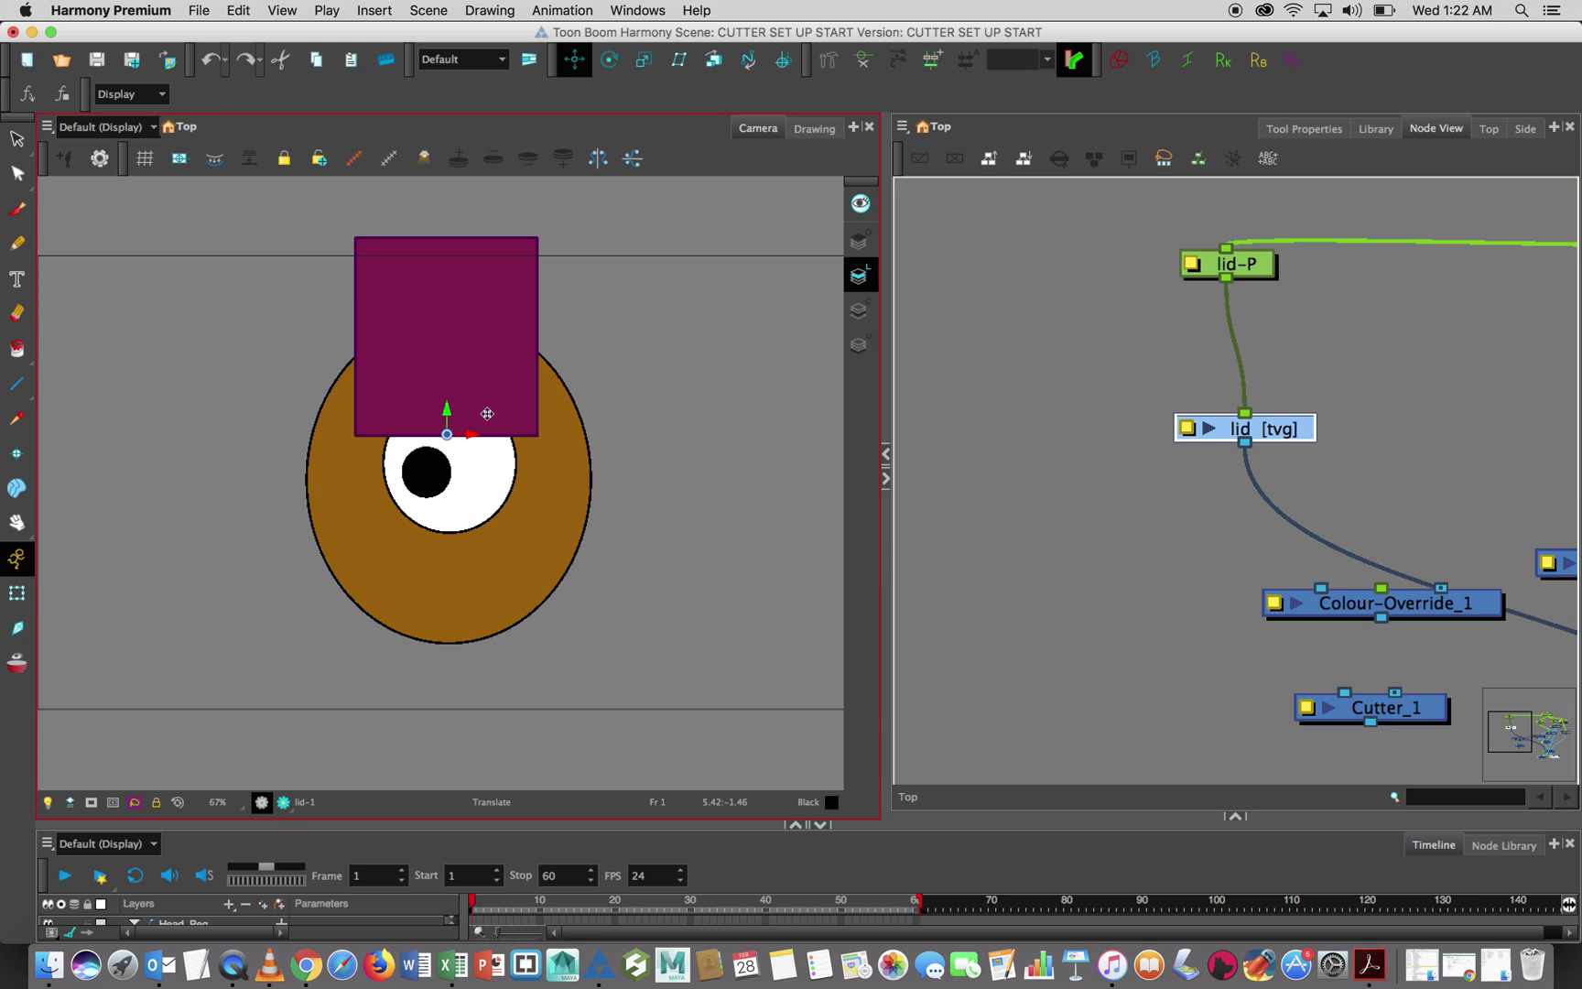
# - Place the eye node between lid-P and pupil-P, the lid node just below it, and Colour-Override_1 clear of the lid's connection
pyautogui.scroll(-10, 1103, 559)
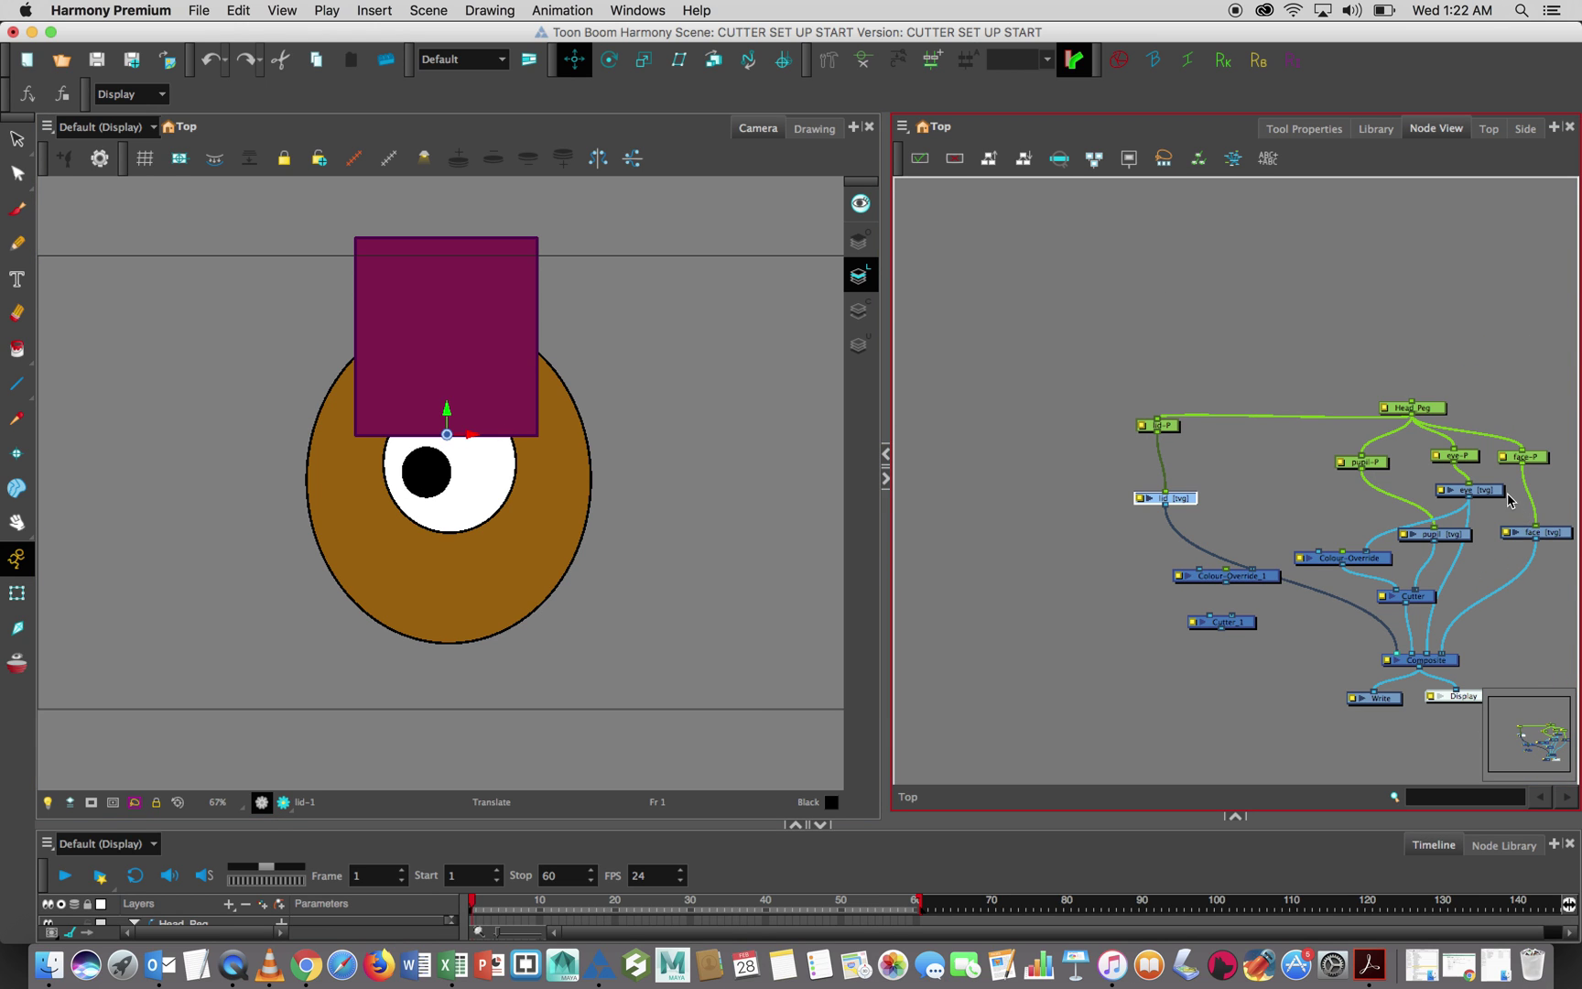
pyautogui.scroll(3, 1496, 495)
pyautogui.click(1495, 495)
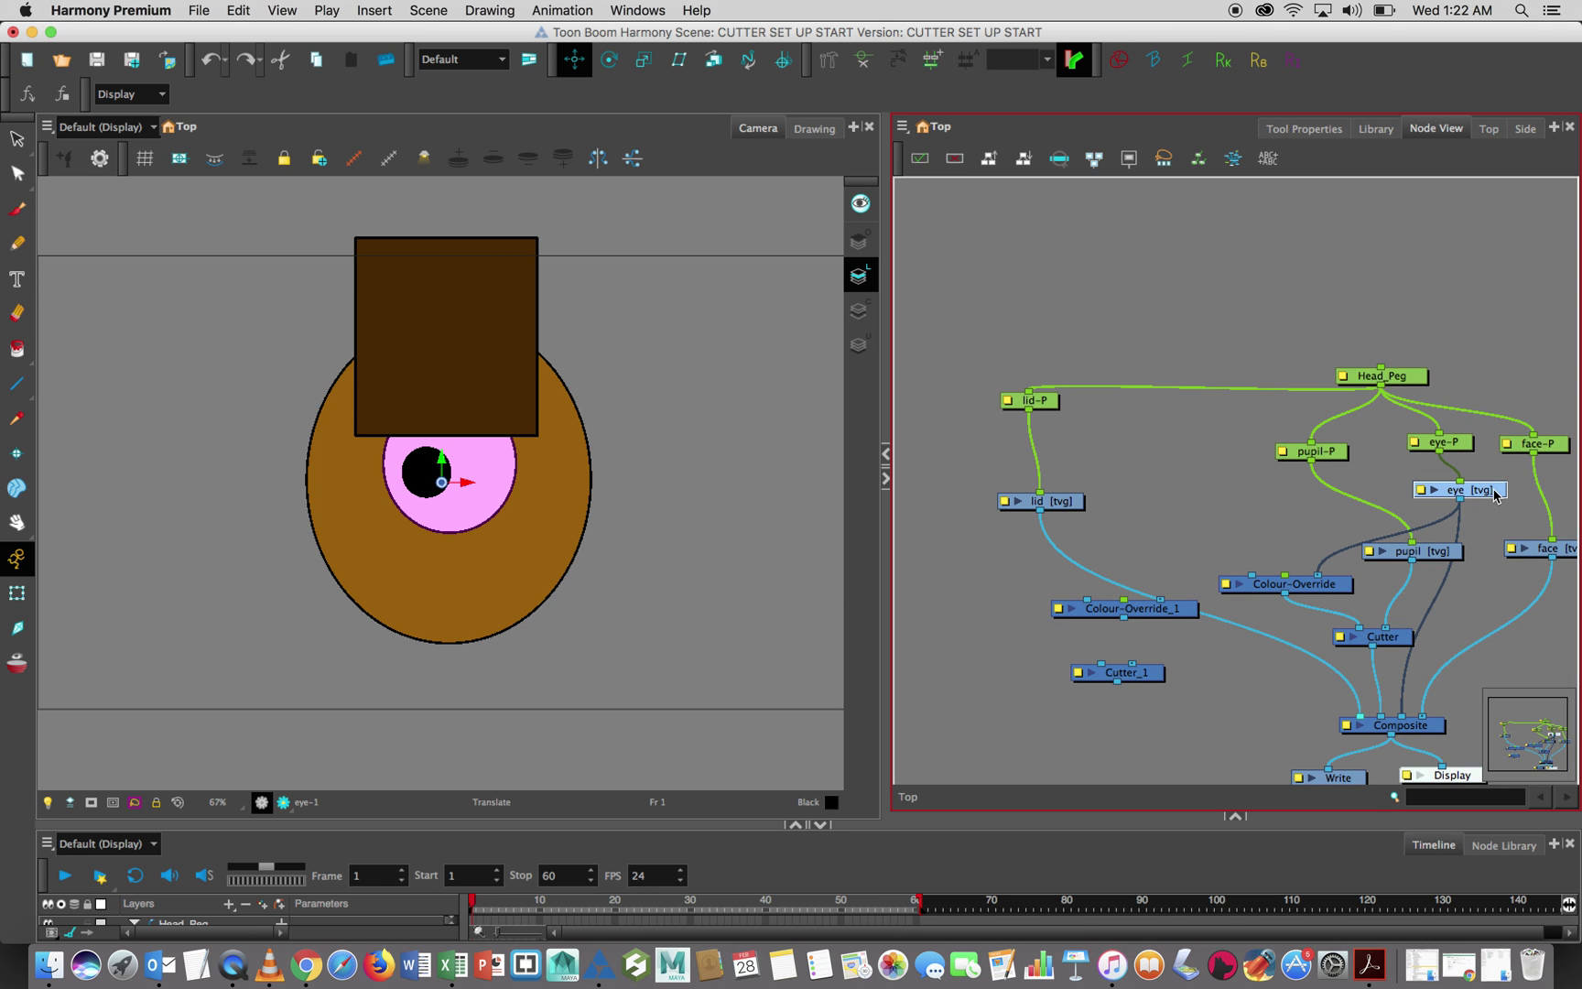
pyautogui.moveTo(1496, 494); pyautogui.dragTo(1200, 472)
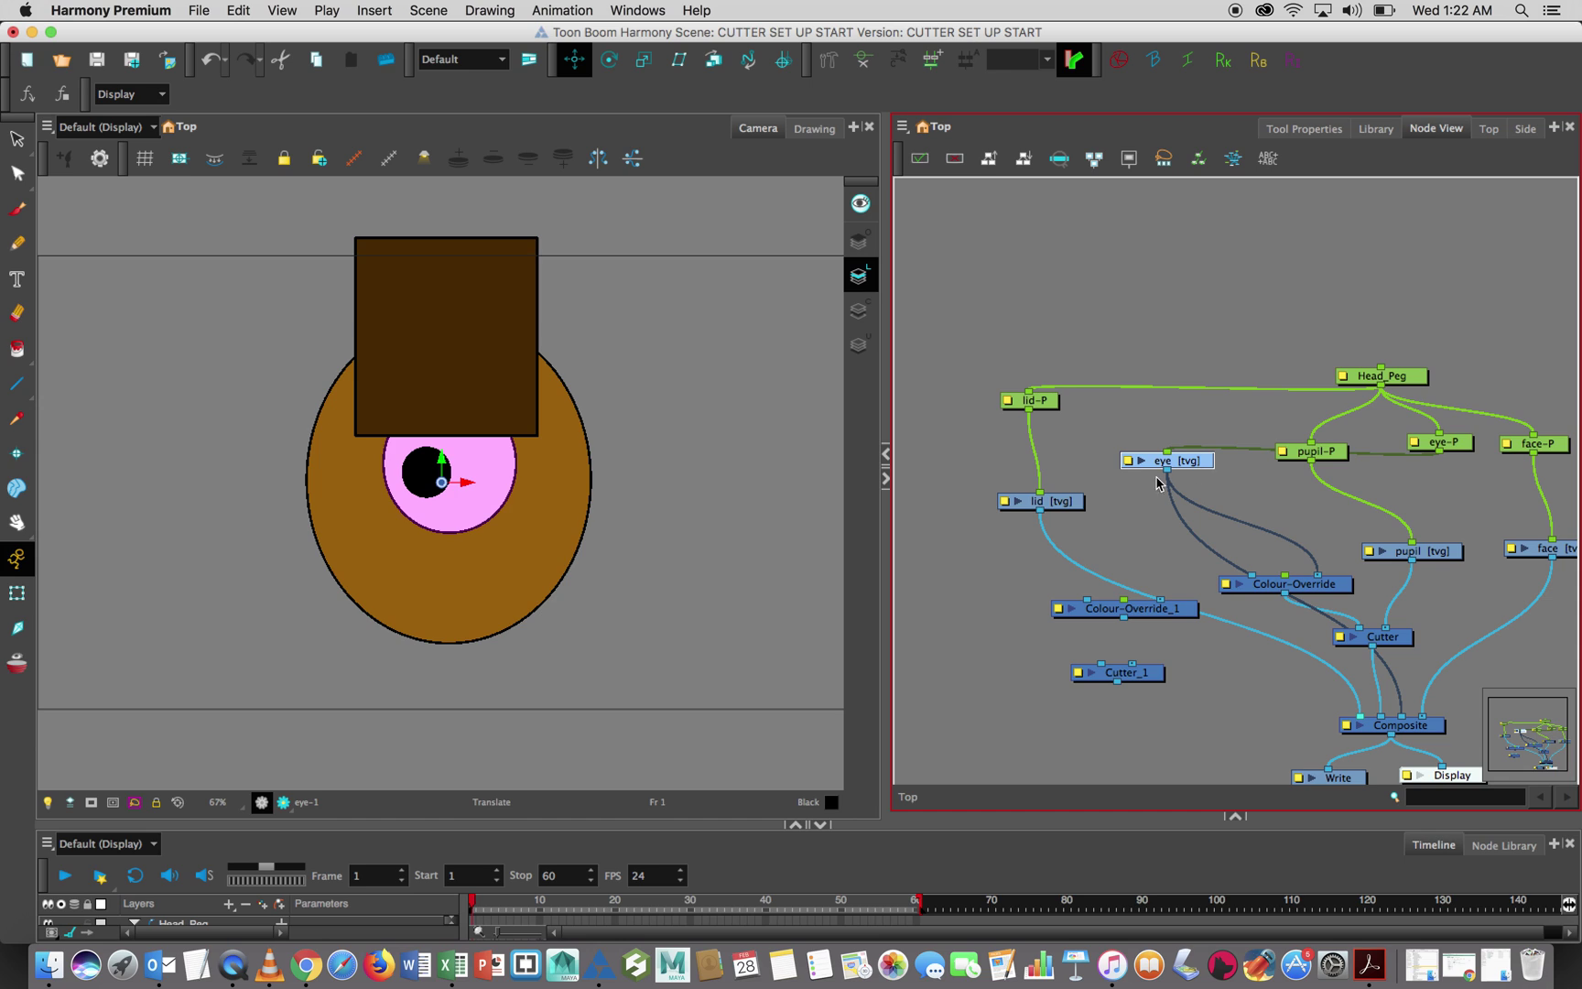
pyautogui.click(1064, 510)
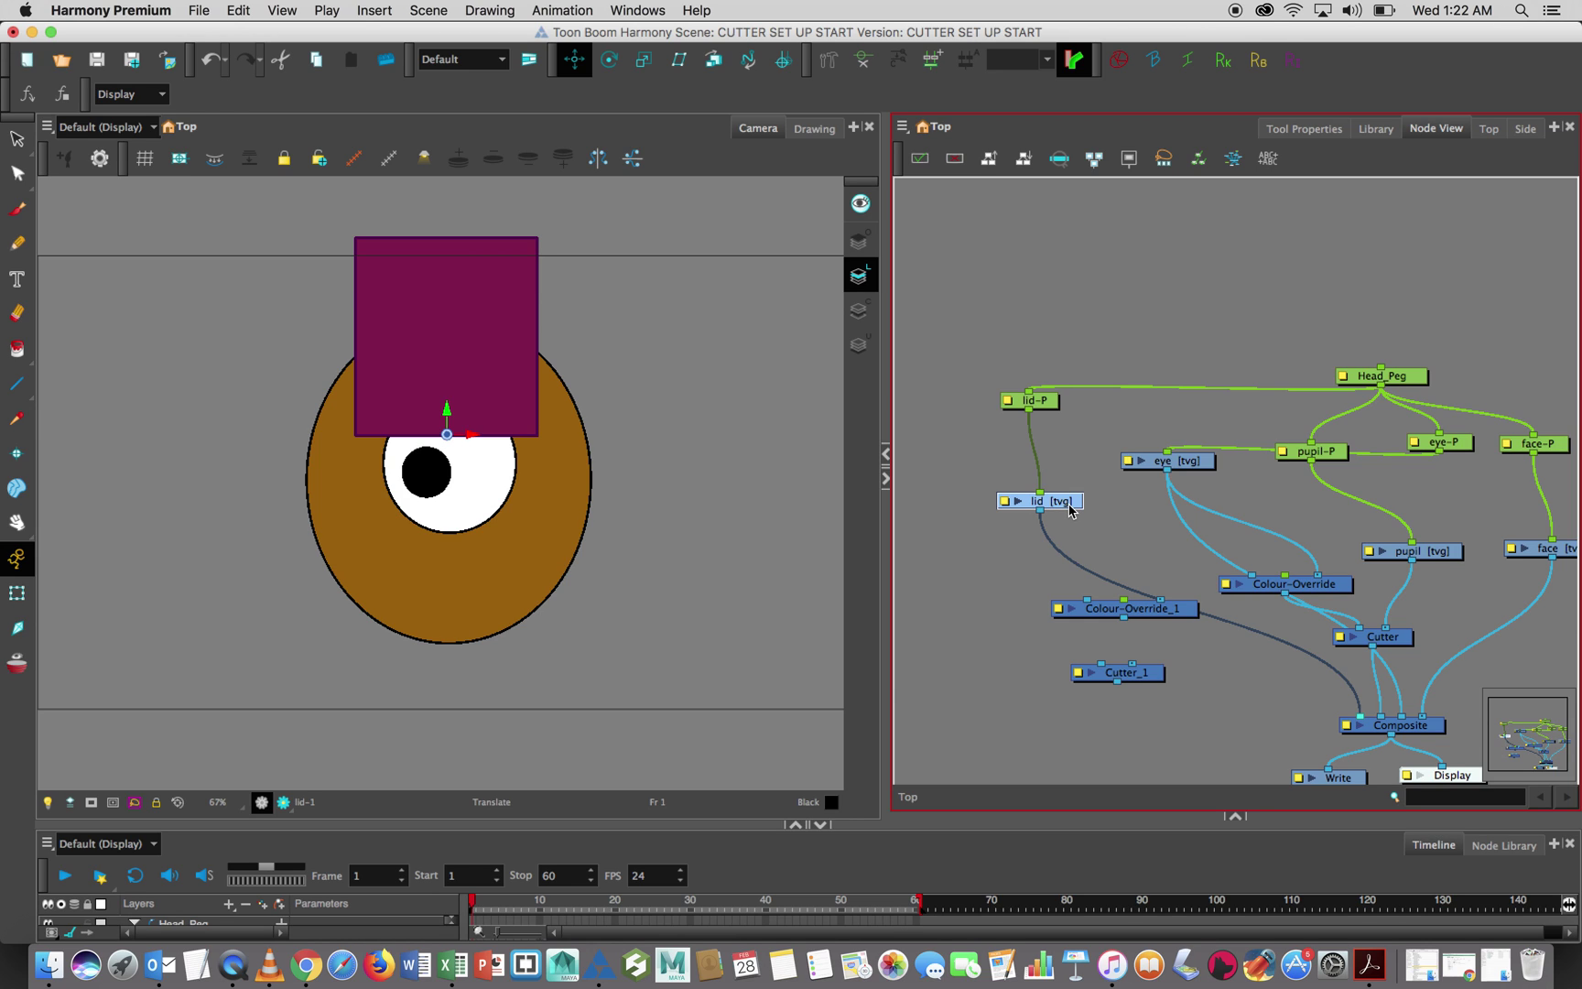
pyautogui.moveTo(1070, 510); pyautogui.dragTo(1147, 541)
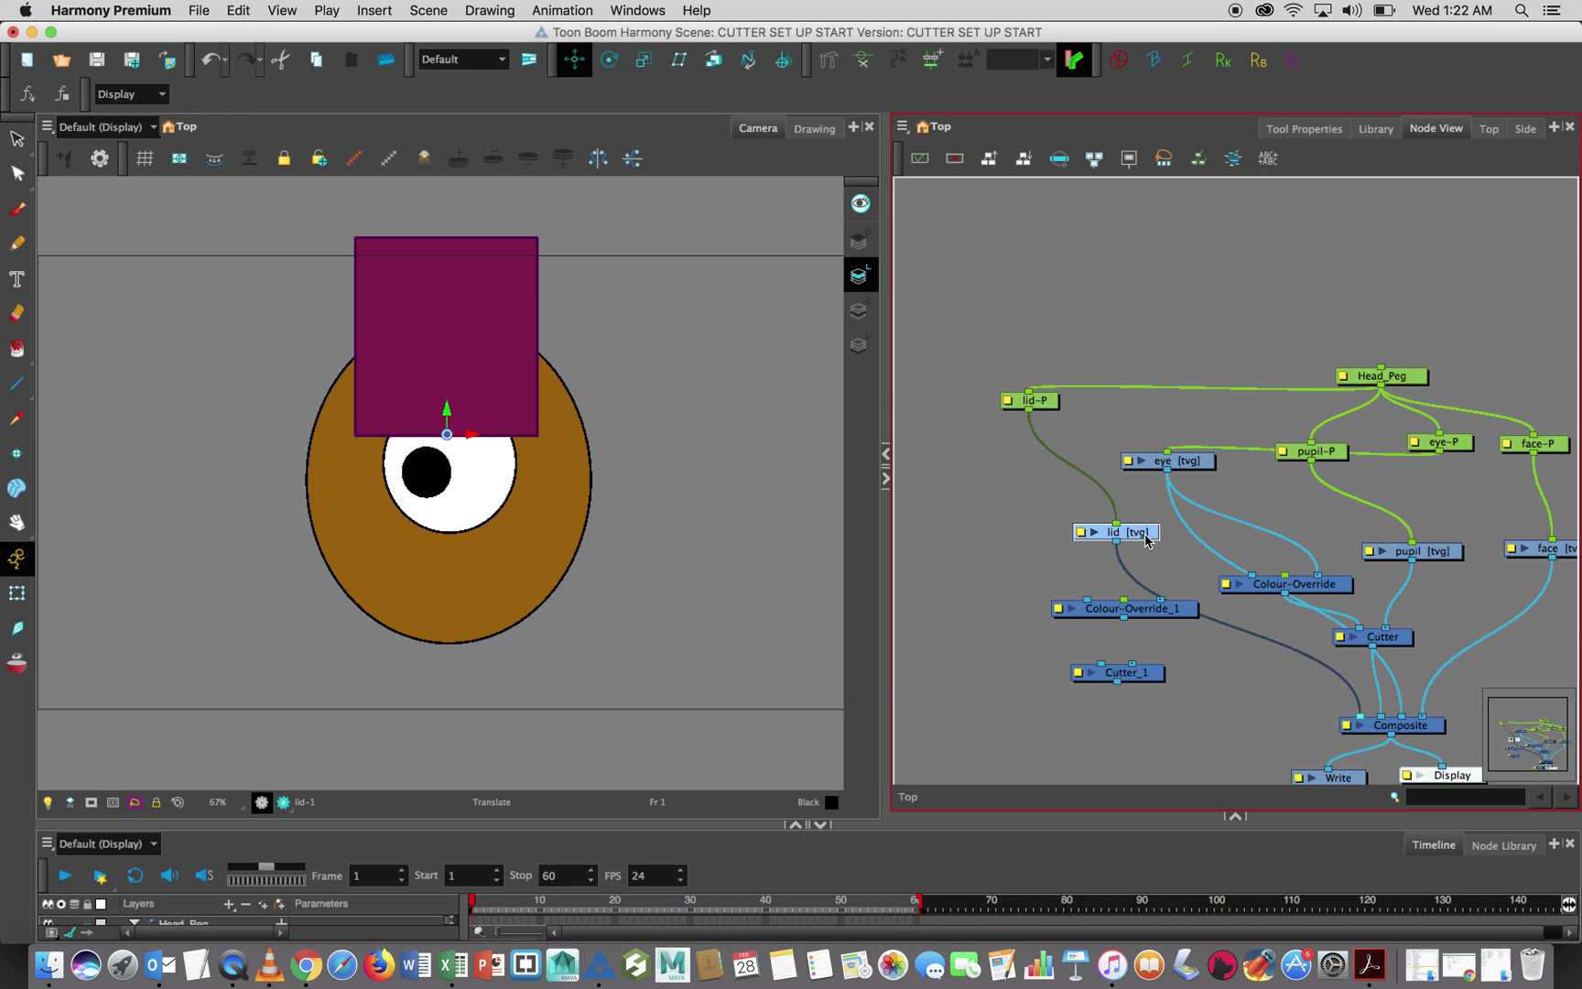
pyautogui.moveTo(1160, 619); pyautogui.dragTo(1044, 599)
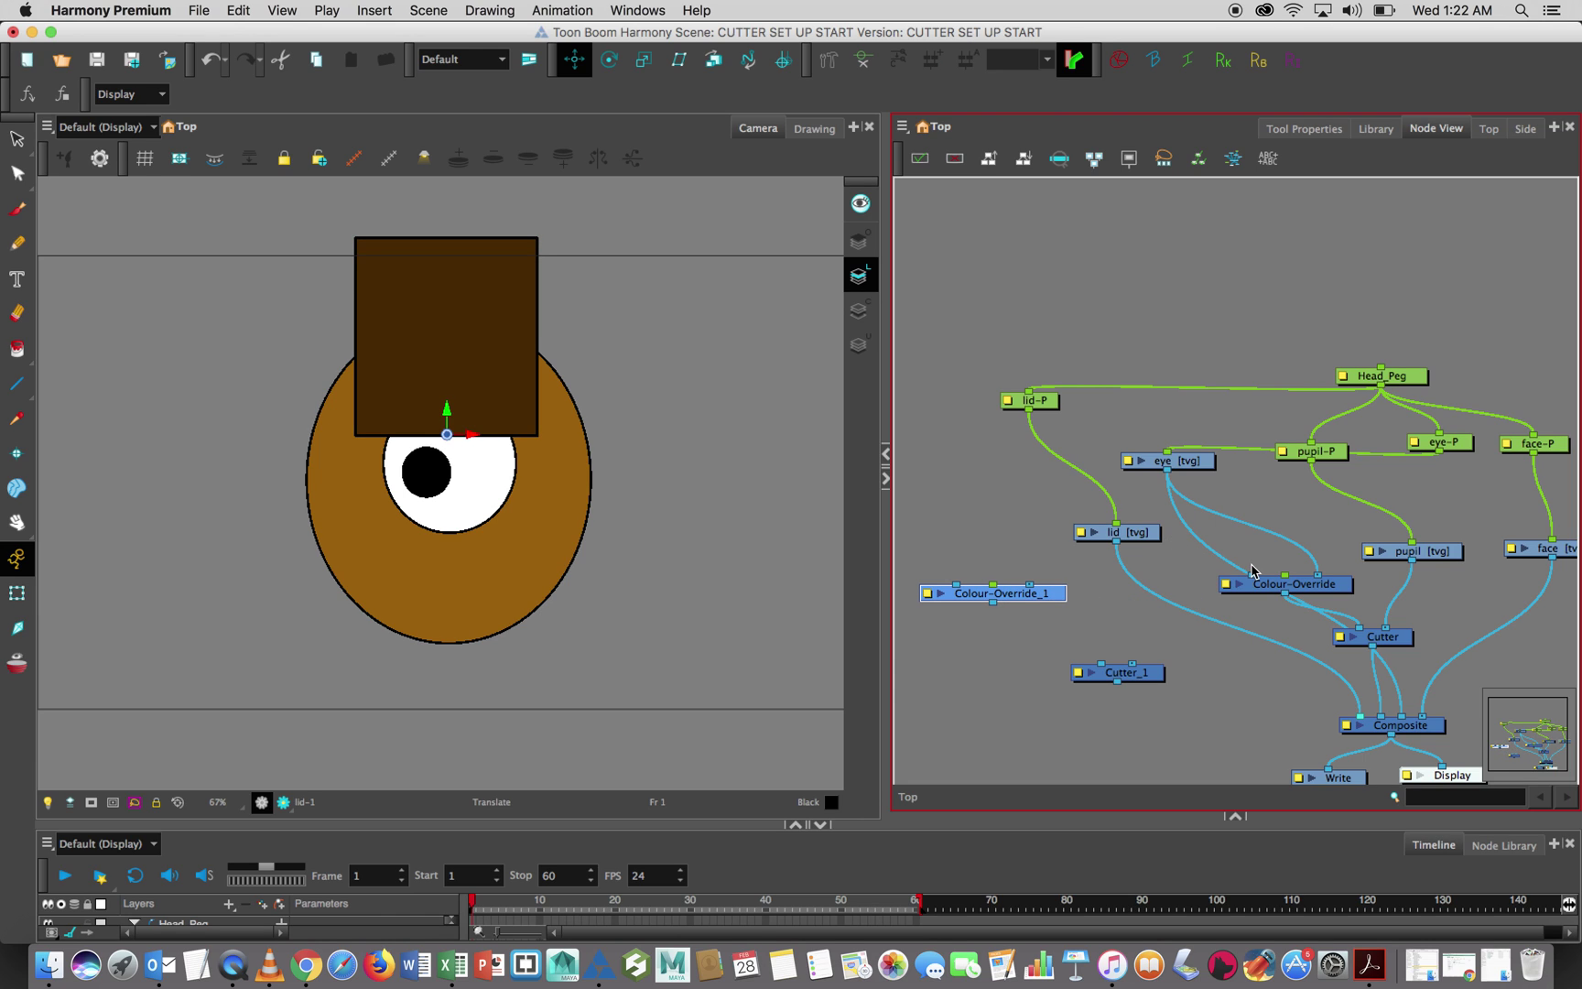
# - Connect the eye to Colour-Override_1's Image input, Colour-Override_1 to Cutter_1's Matte input, and Cutter_1 to the Composite's front-most input
pyautogui.moveTo(1167, 472); pyautogui.dragTo(1028, 586)
pyautogui.moveTo(1027, 586); pyautogui.dragTo(1028, 587)
pyautogui.moveTo(994, 603); pyautogui.dragTo(1101, 663)
pyautogui.moveTo(1117, 684); pyautogui.dragTo(1118, 688)
pyautogui.moveTo(1121, 682); pyautogui.dragTo(1355, 712)
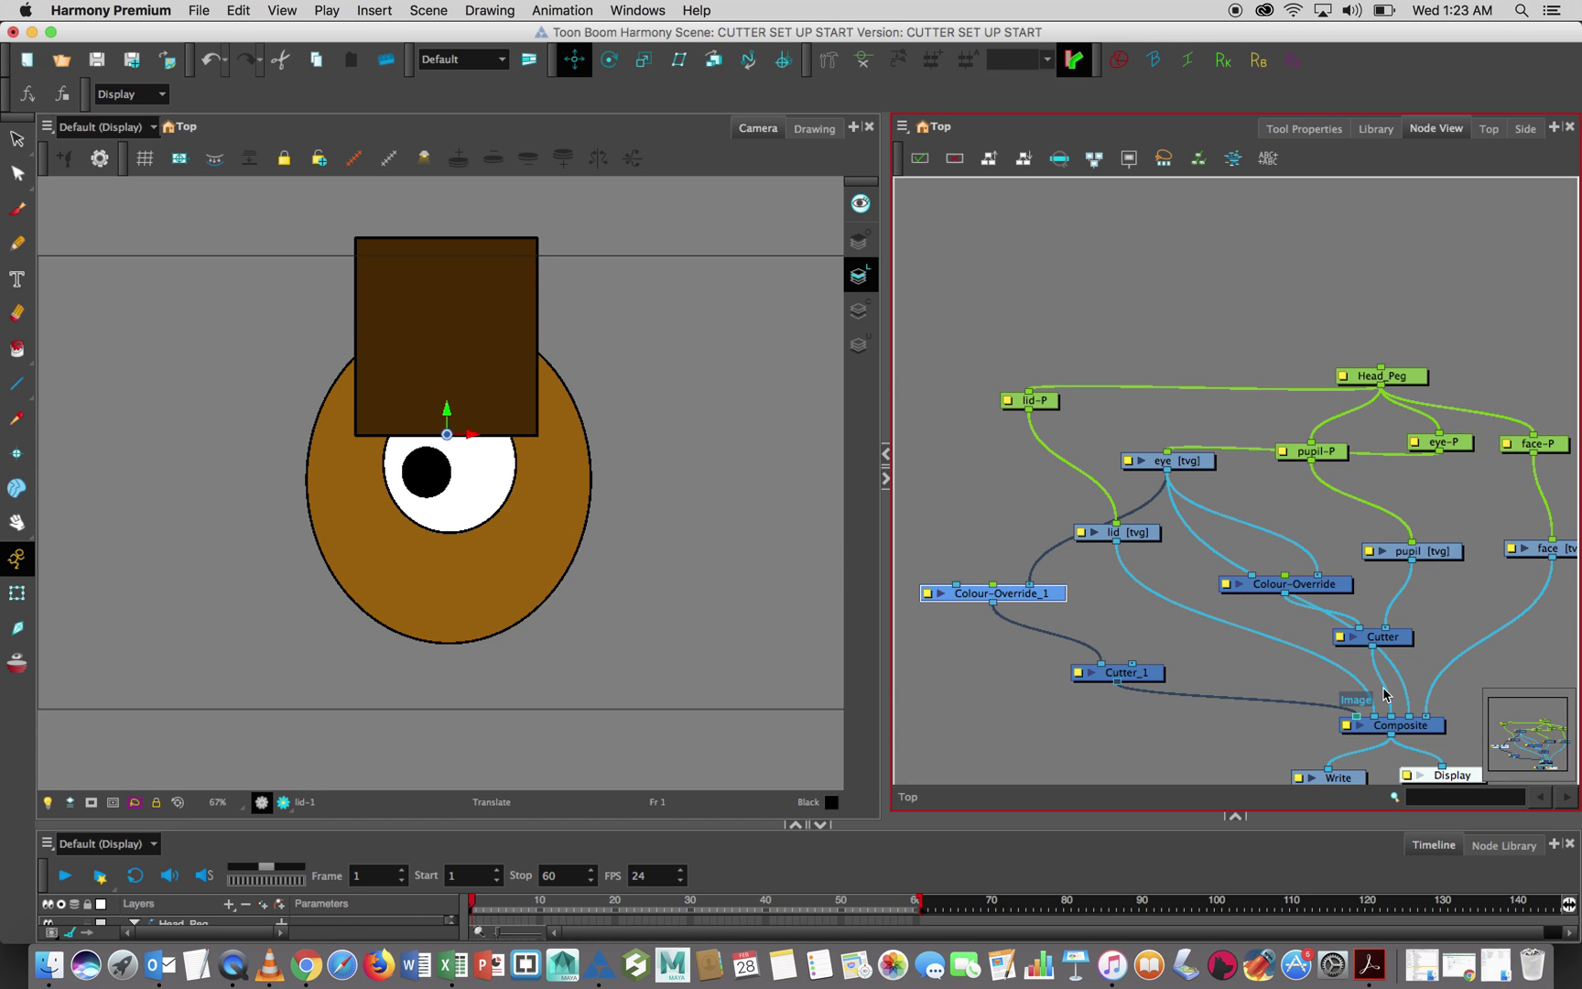
# - Disconnect the lid drawing from the Composite and connect it to Cutter_1's Image input
pyautogui.moveTo(1375, 719); pyautogui.dragTo(1263, 637)
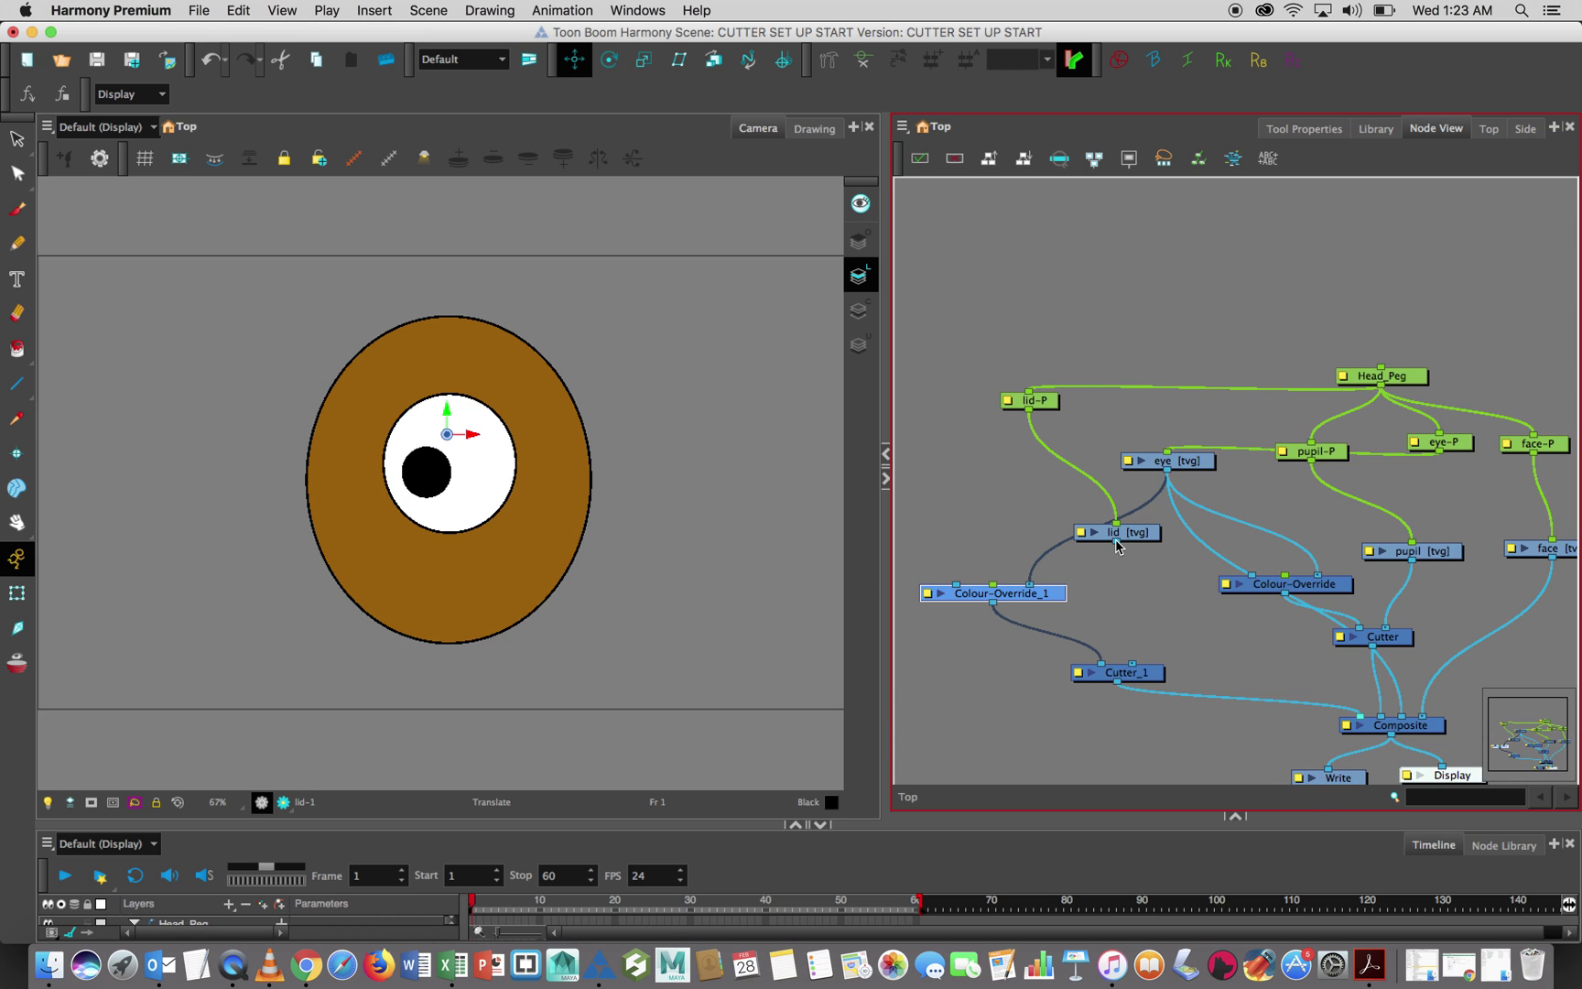
pyautogui.moveTo(1116, 545); pyautogui.dragTo(1129, 653)
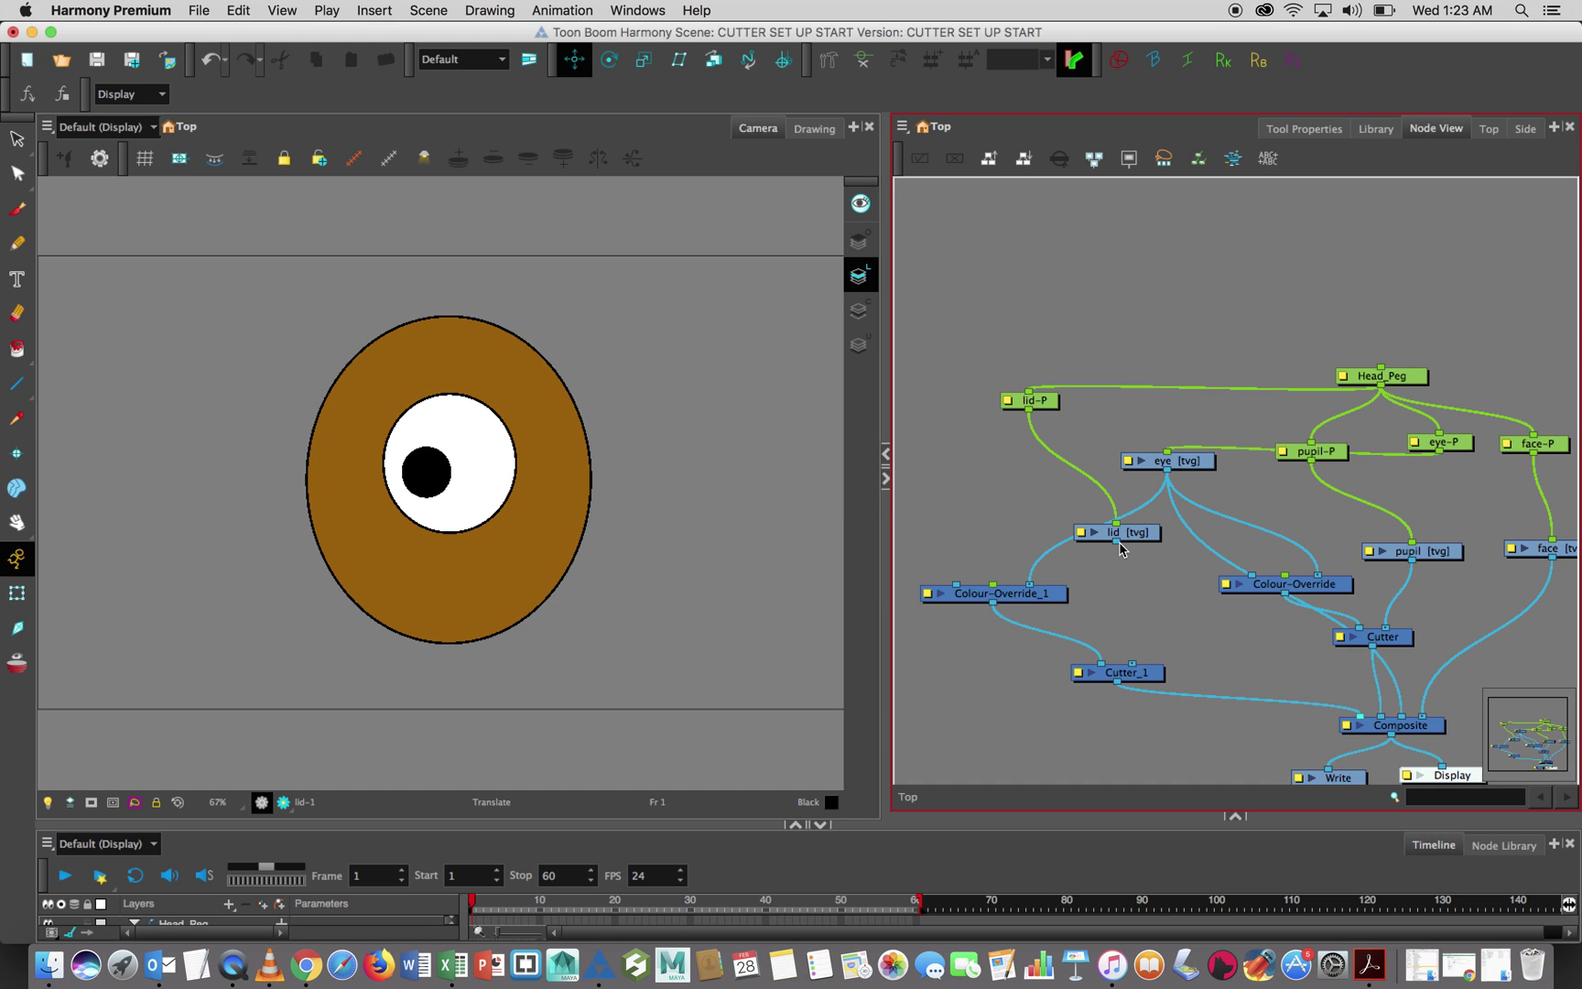
pyautogui.moveTo(1117, 550); pyautogui.dragTo(1144, 671)
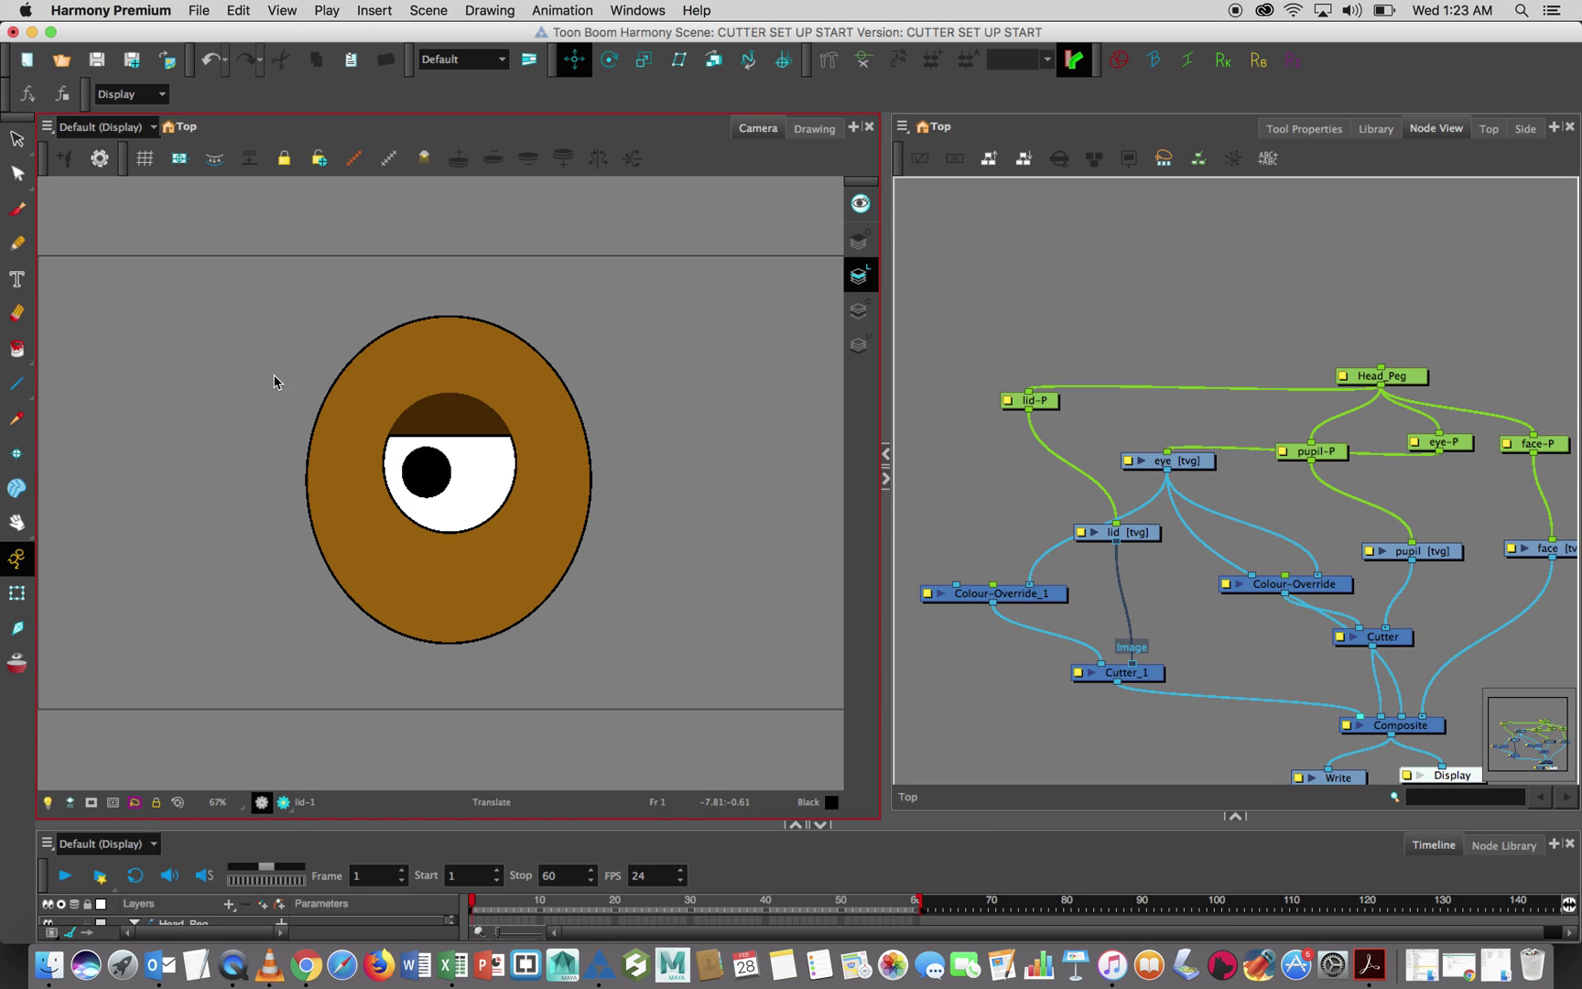
# - Test the lid cutter by lowering the lid-P peg until the eyelid covers more than half of the eye
pyautogui.click(437, 415)
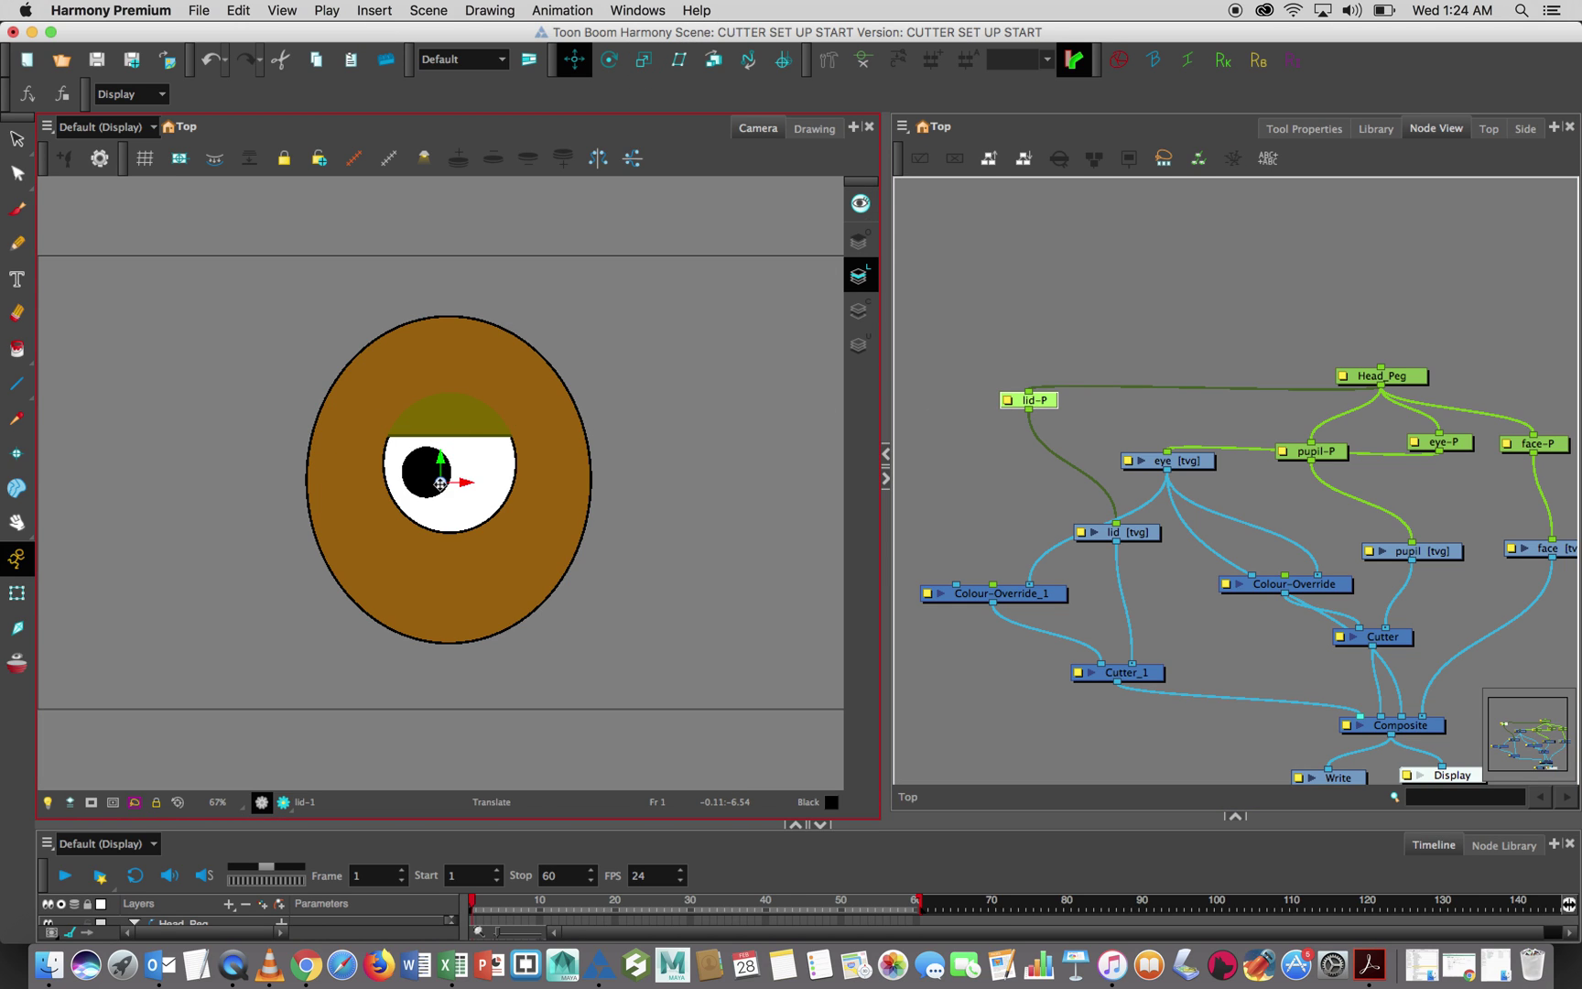
pyautogui.moveTo(440, 482)
pyautogui.mouseDown()
pyautogui.moveTo(475, 451)
pyautogui.moveTo(459, 483)
pyautogui.mouseUp()
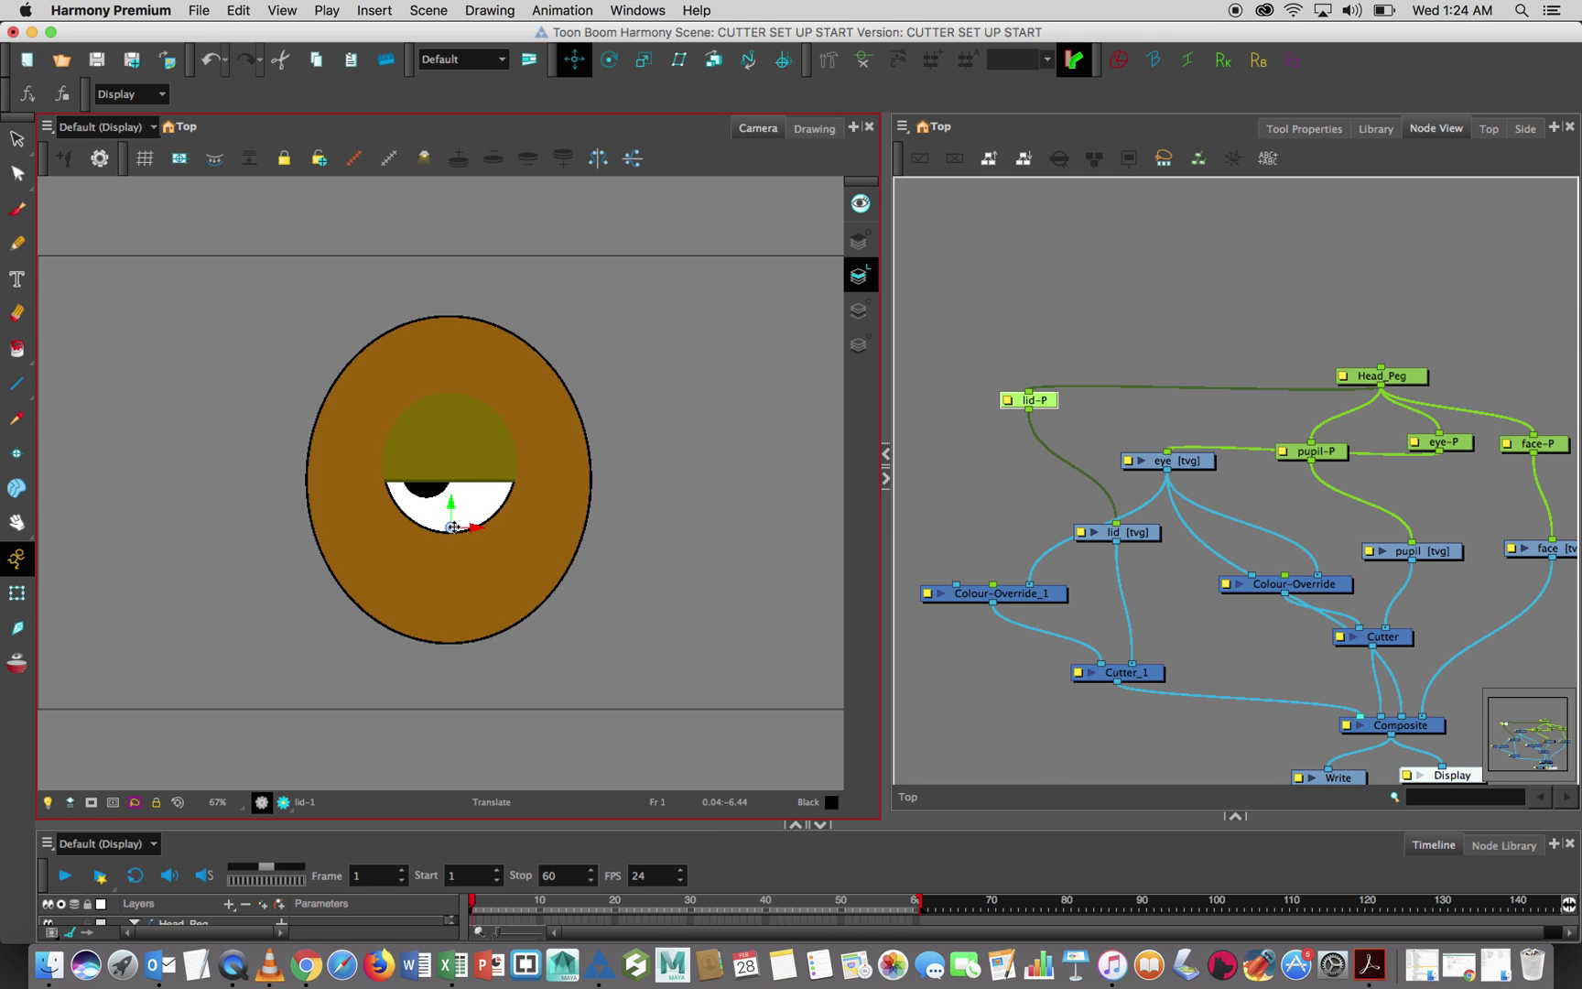
pyautogui.scroll(-2, 634, 464)
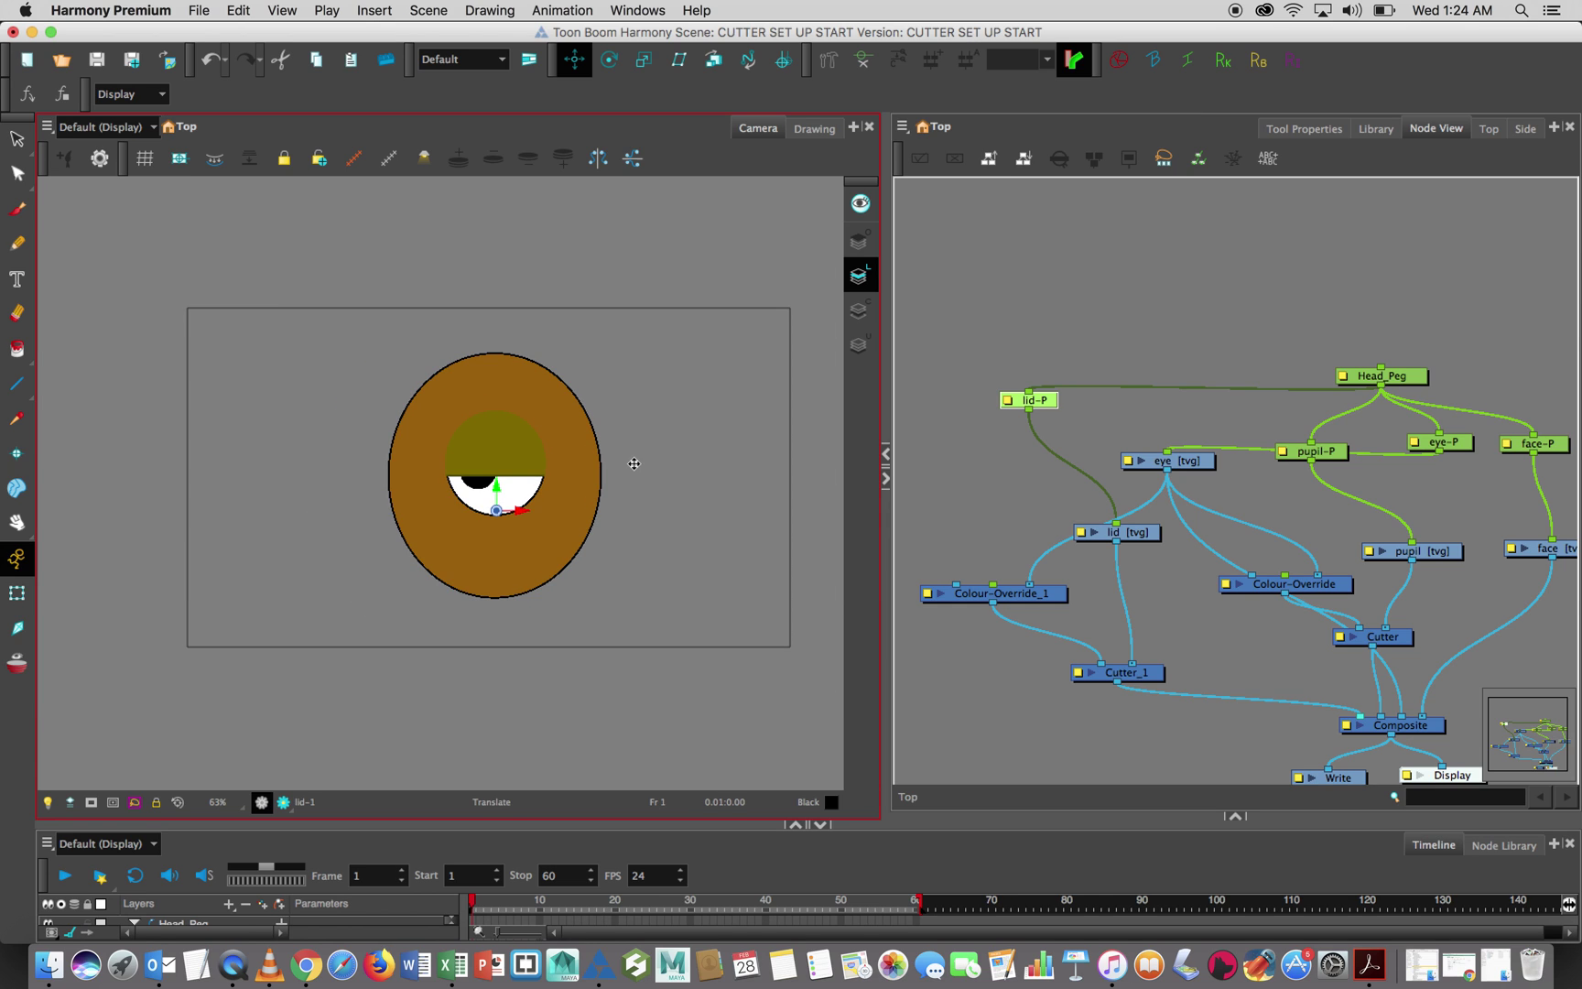
# - Place lid-P above the eye node, detached from Head_Peg, and move Head_Peg higher in the network
pyautogui.moveTo(1040, 398); pyautogui.dragTo(1165, 400)
pyautogui.scroll(3, 1165, 399)
pyautogui.moveTo(978, 400); pyautogui.dragTo(1207, 392)
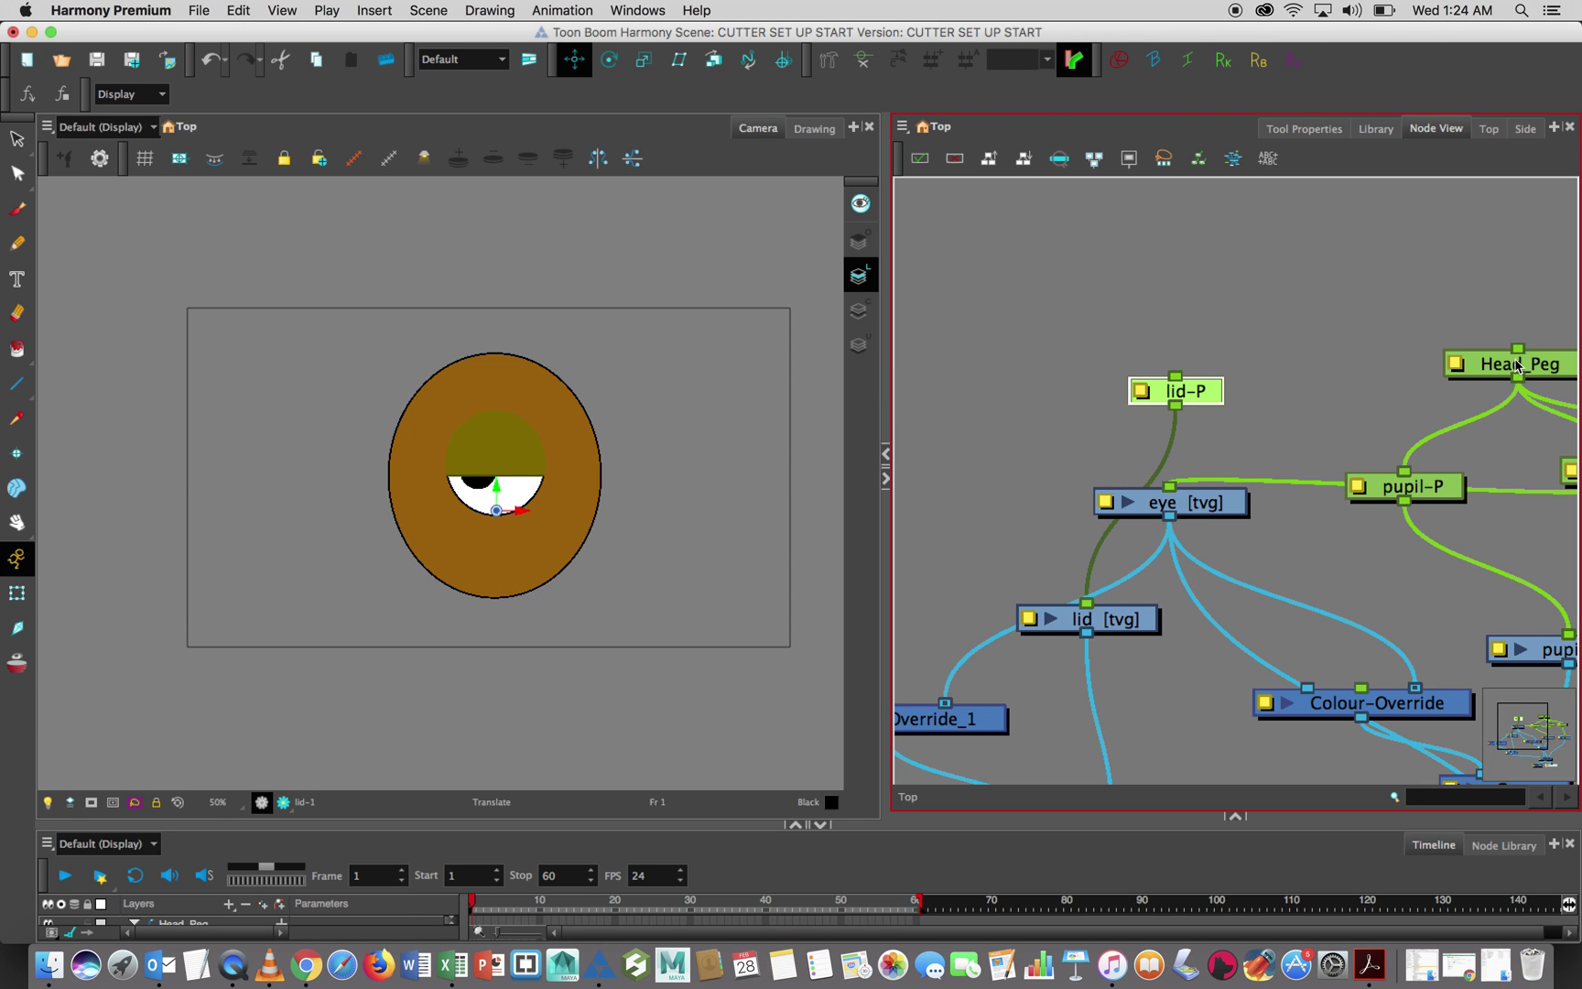
pyautogui.moveTo(1518, 364); pyautogui.dragTo(1462, 239)
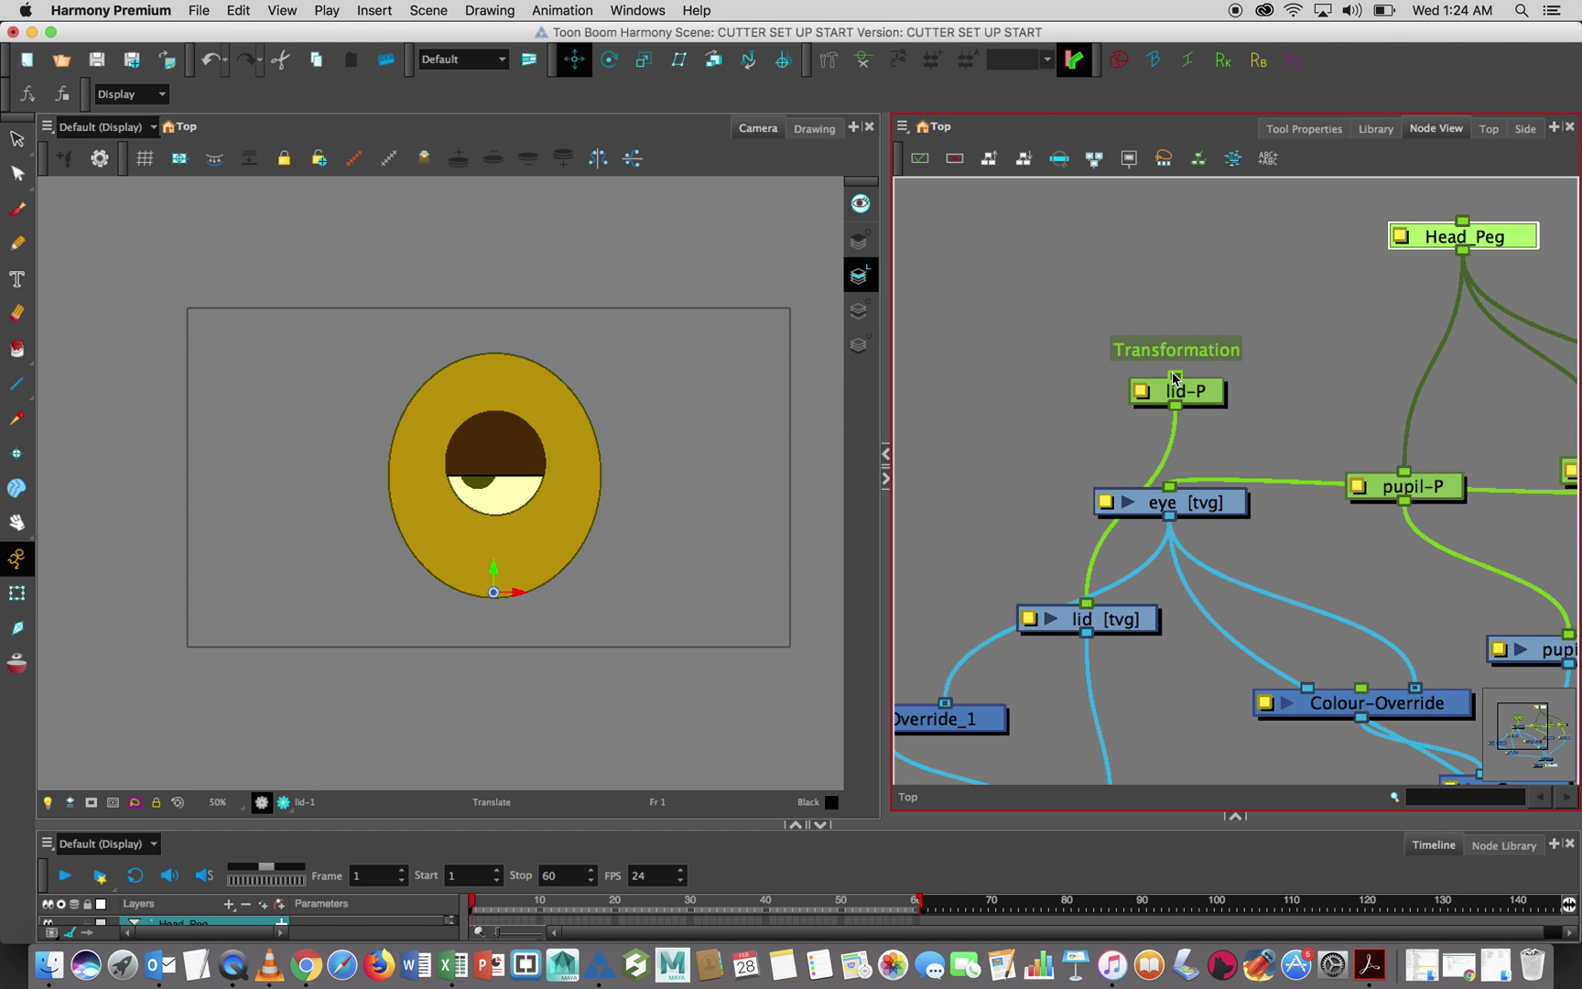
pyautogui.click(1243, 313)
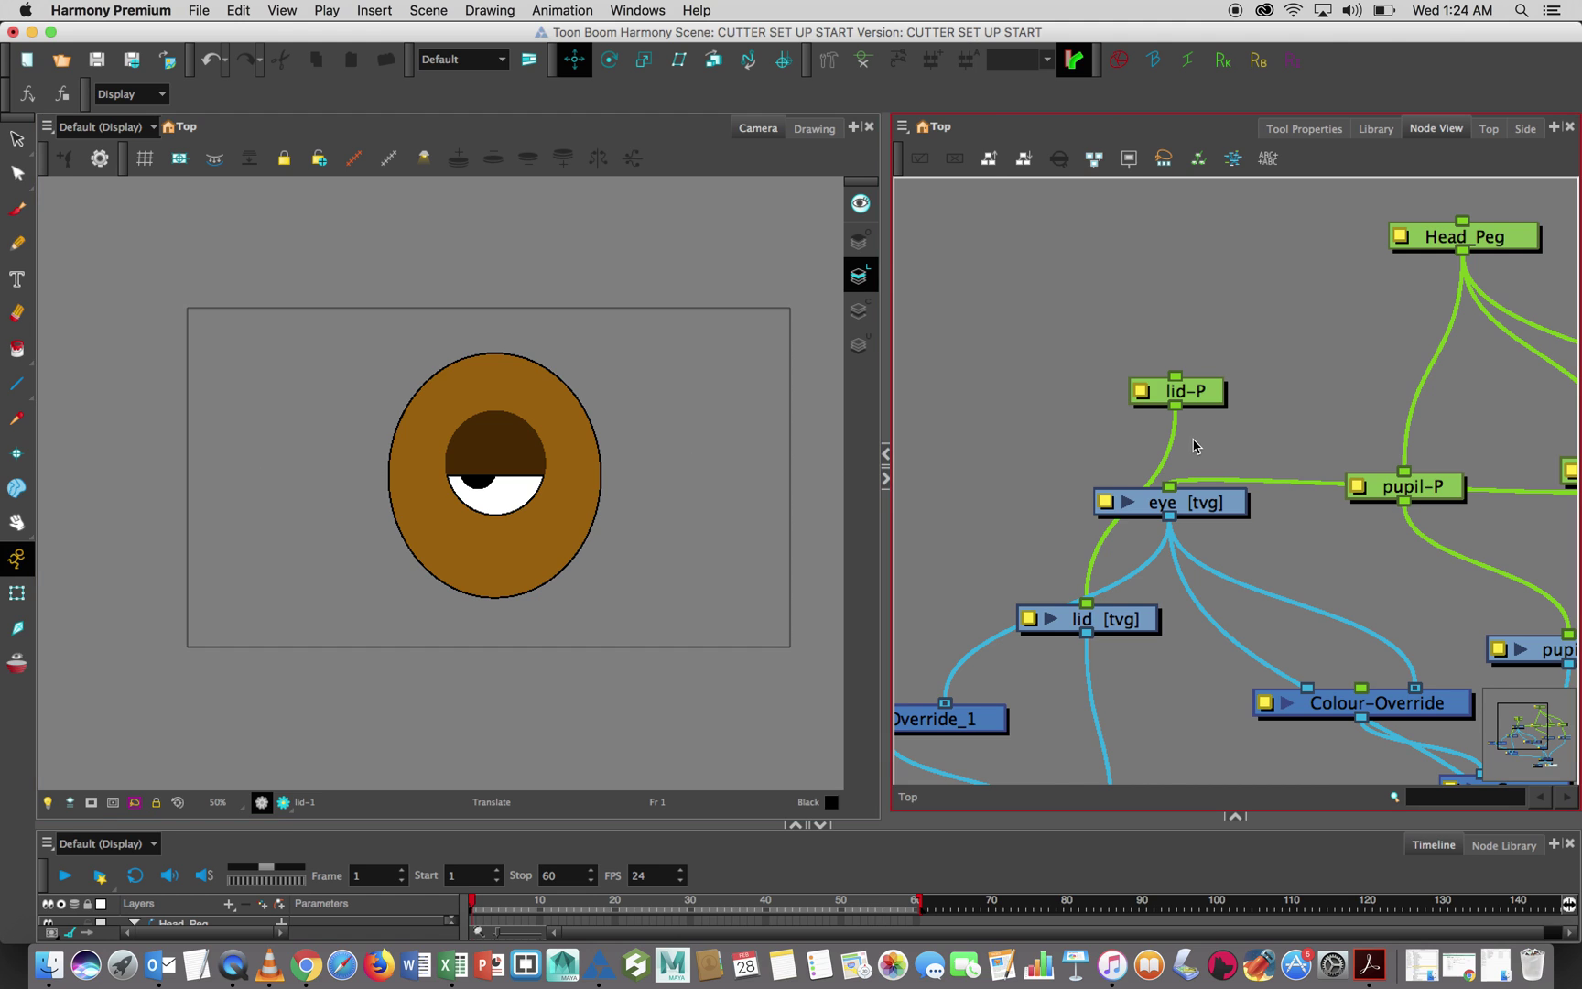
# - Move Cutter_1 closer to the pupil's Cutter and the Composite, and select Colour-Override_1
pyautogui.scroll(-5, 1194, 443)
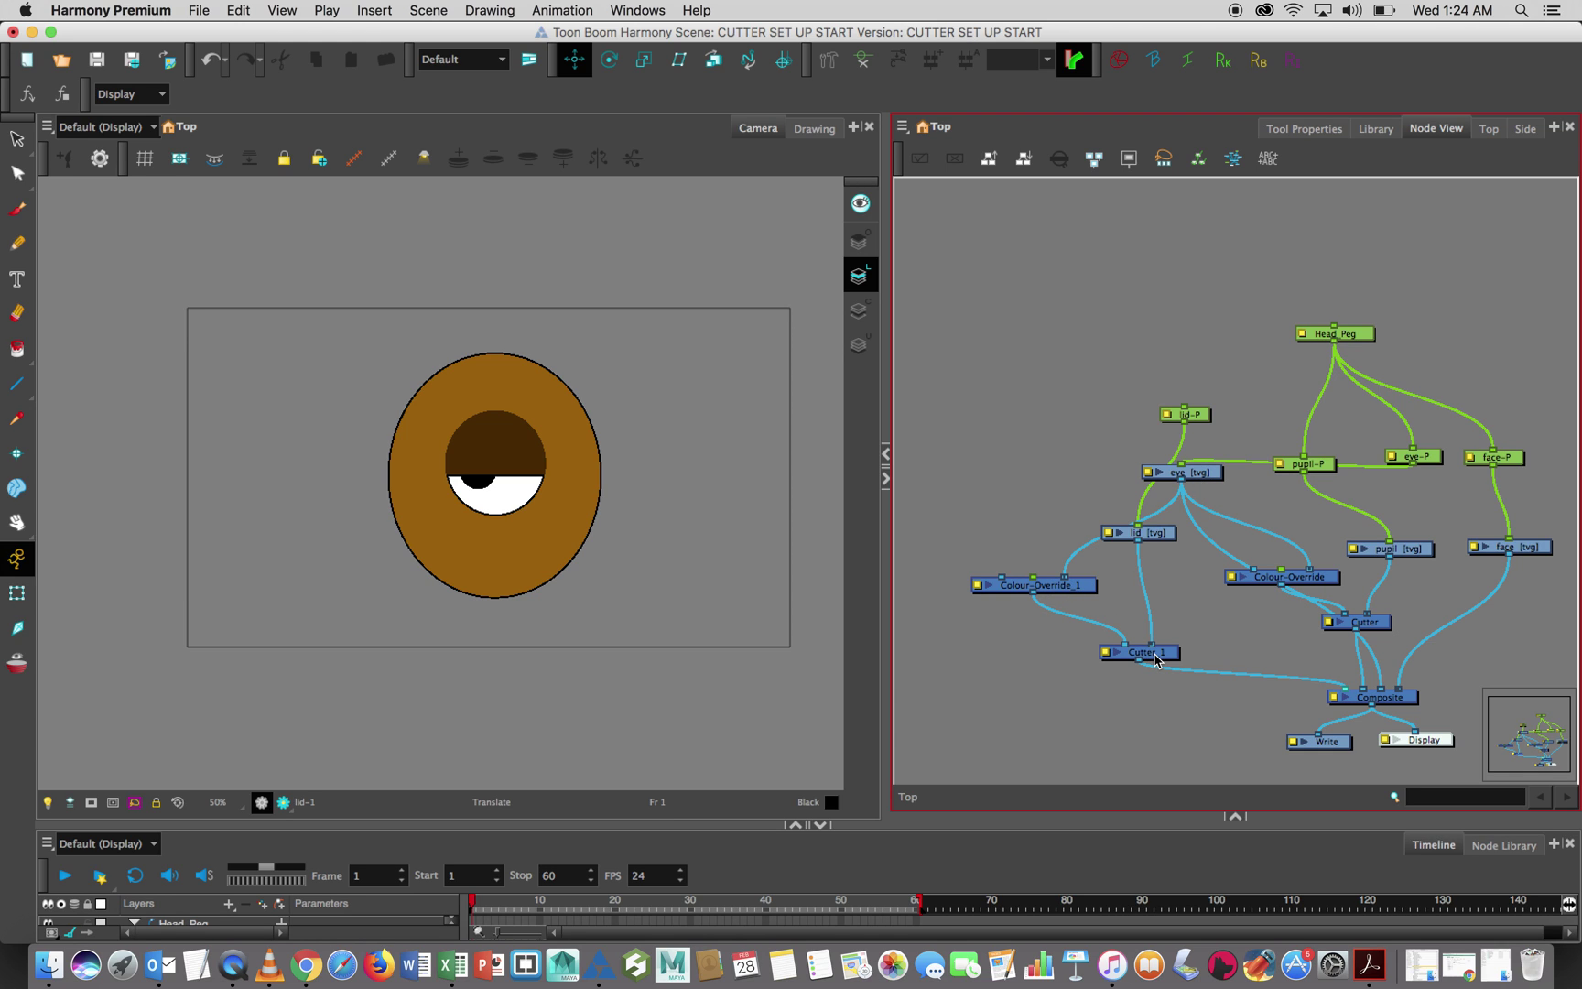
pyautogui.moveTo(1155, 657); pyautogui.dragTo(1256, 652)
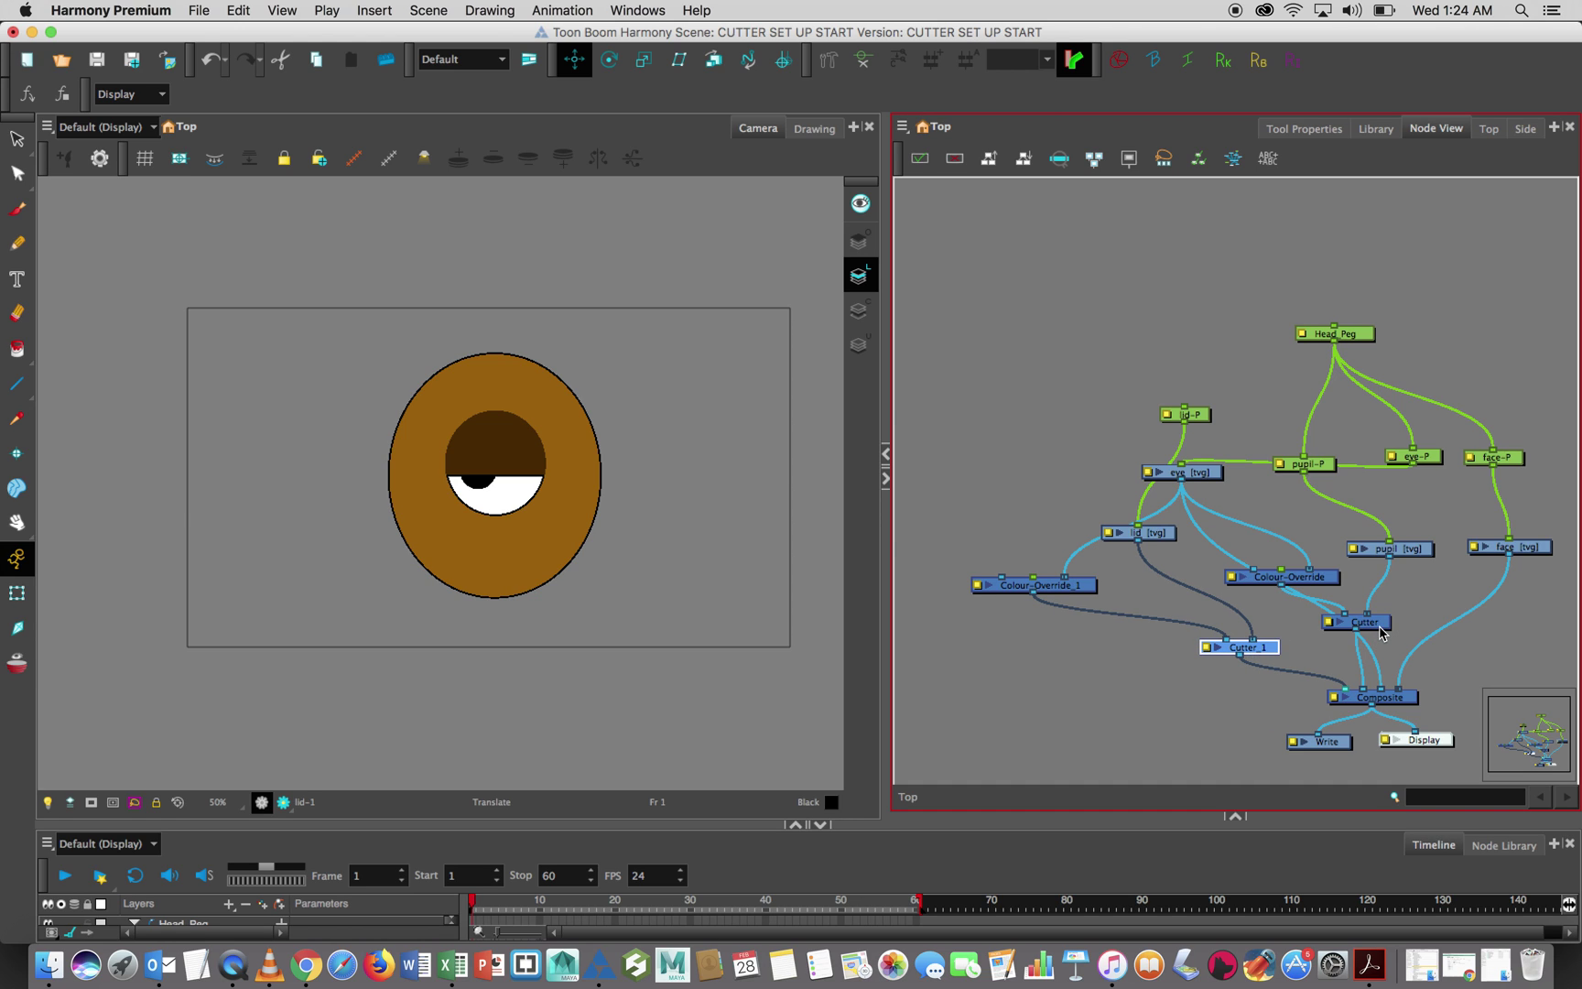
pyautogui.click(1093, 589)
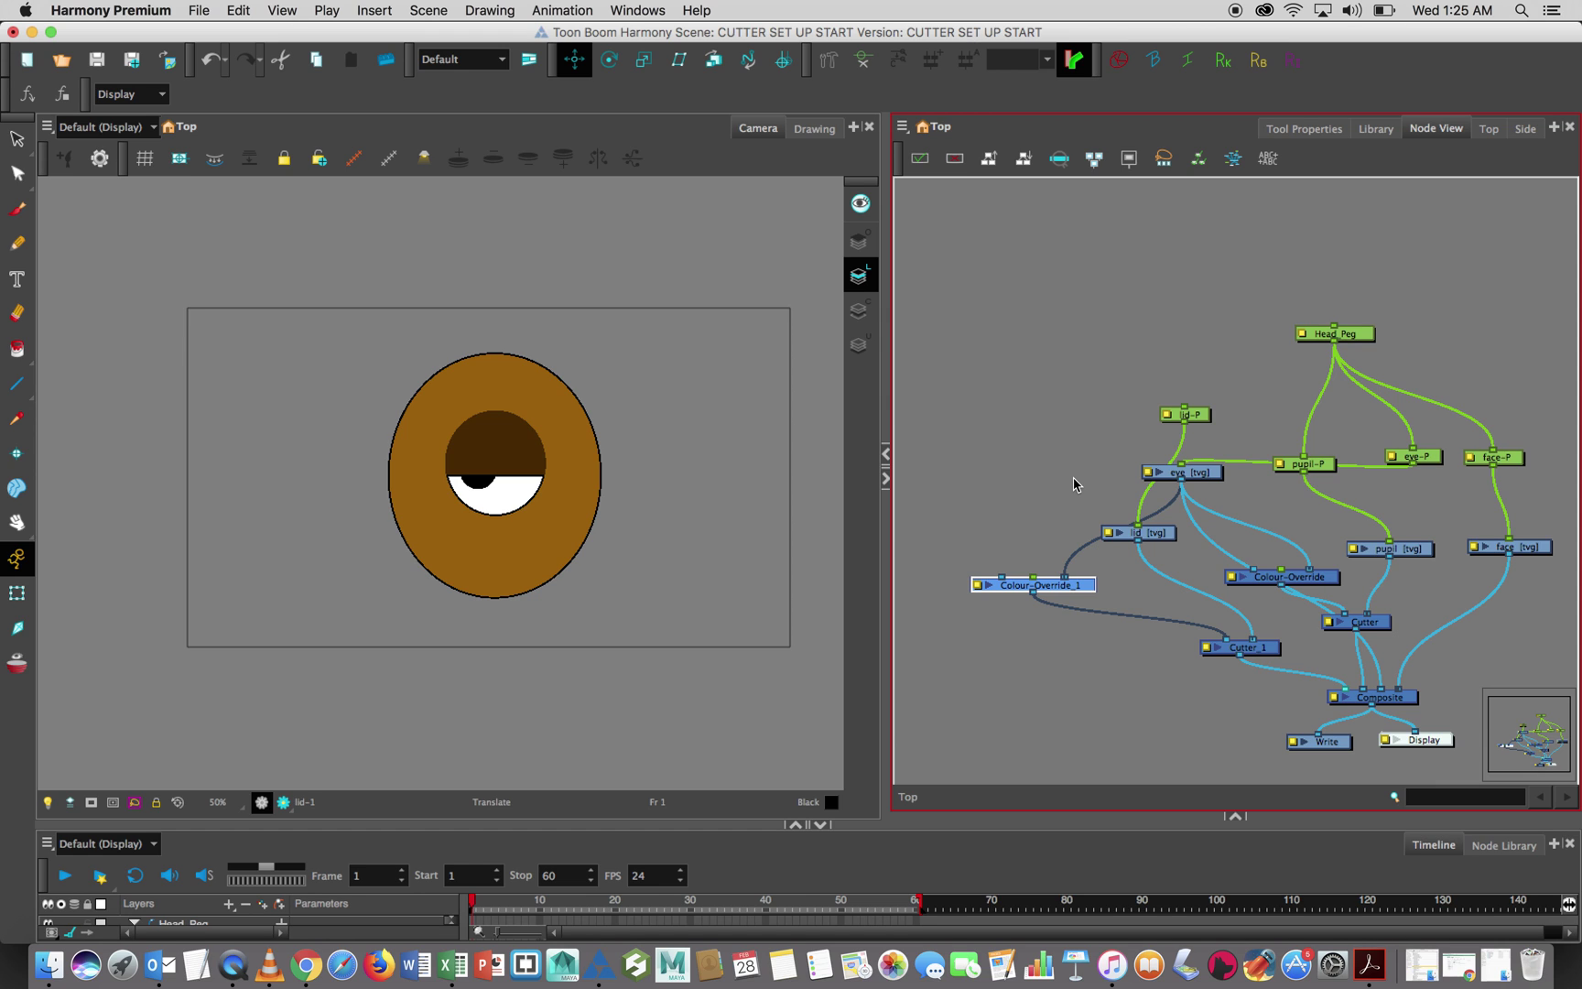
pyautogui.scroll(-5, 1074, 477)
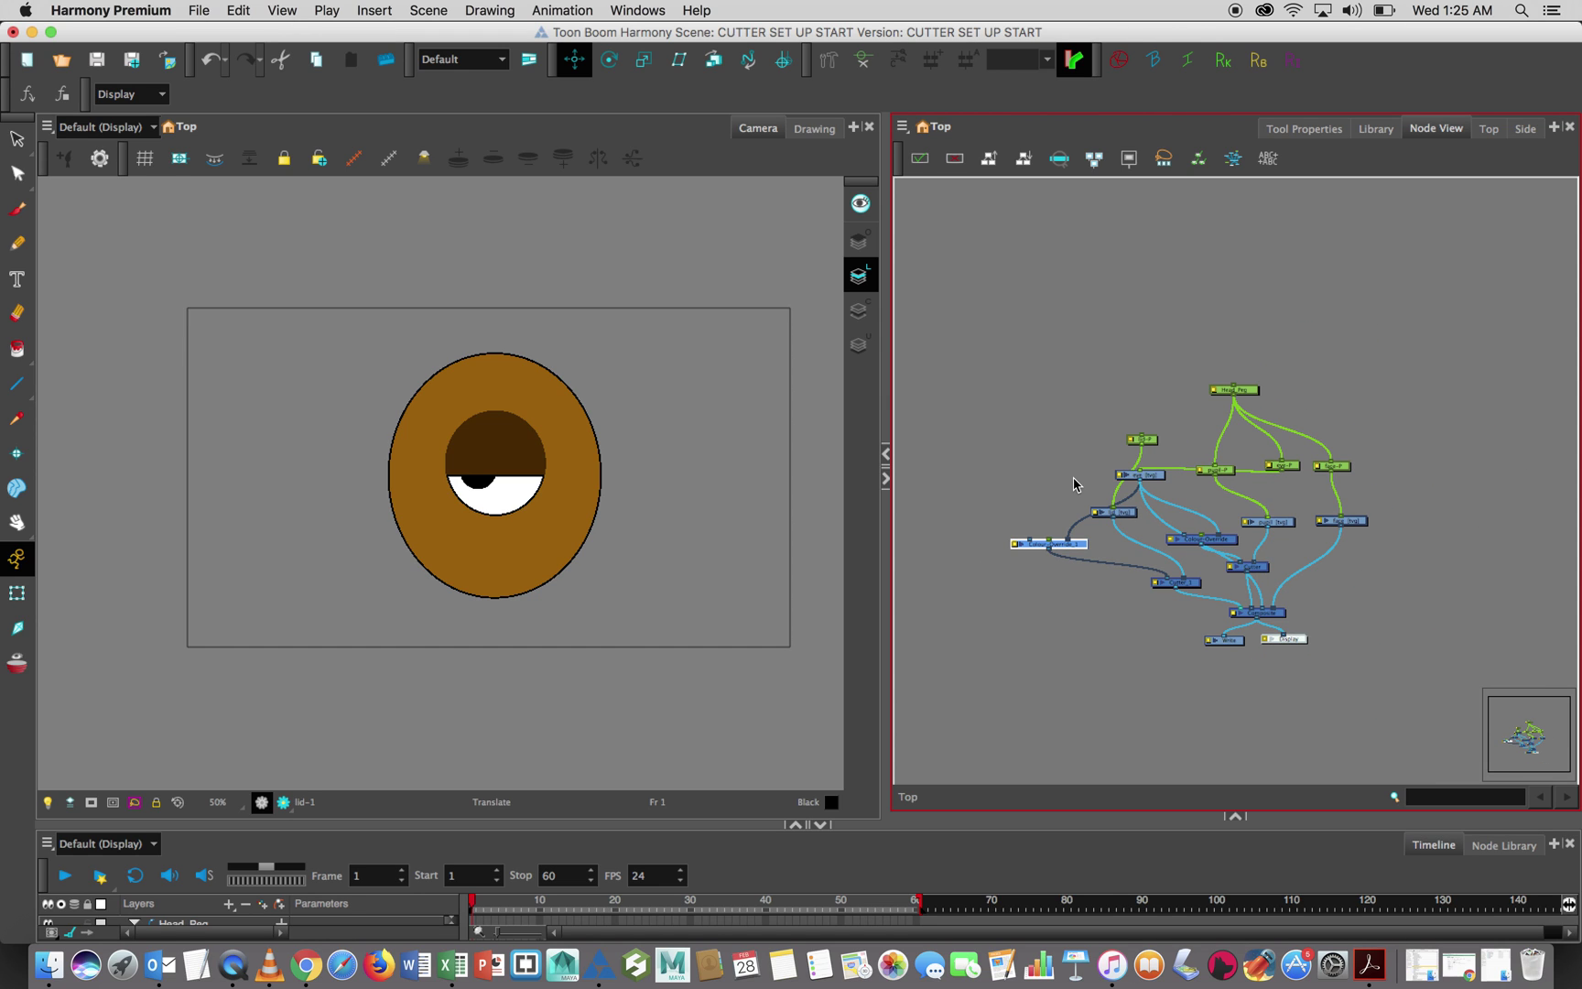